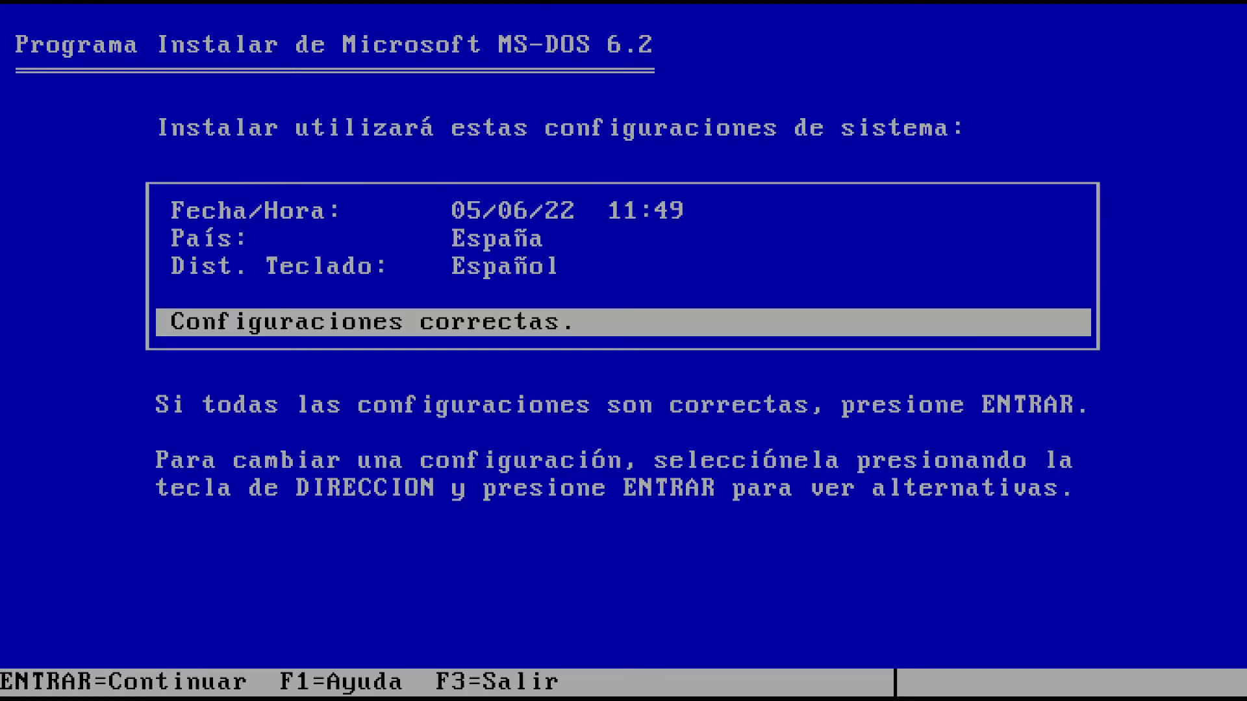
Set the character set to Otro país, confirm the settings, and install to C:\DOS
key(Up)
key(Up)
key(Return)
key(Down)
key(Down)
key(Down)
key(Down)
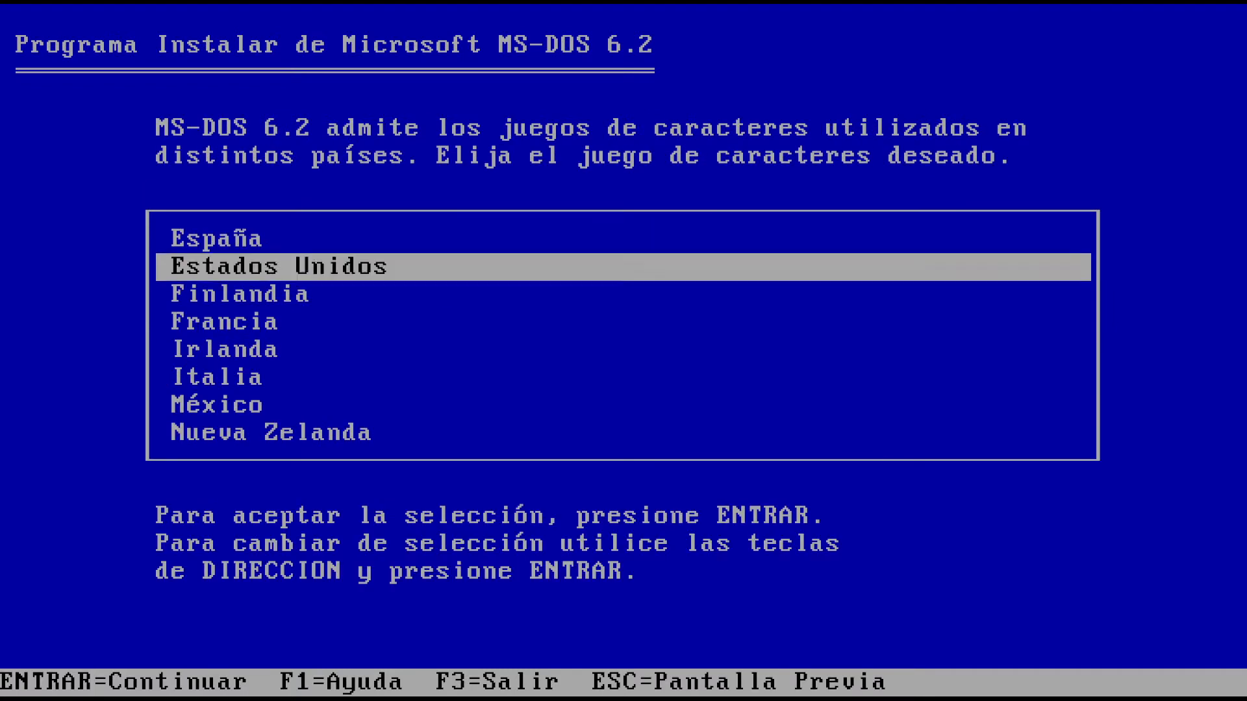
key(Down)
key(Down)
key(Down)
key(Down)
key(Down)
key(Down)
key(Down)
key(Down)
key(Down)
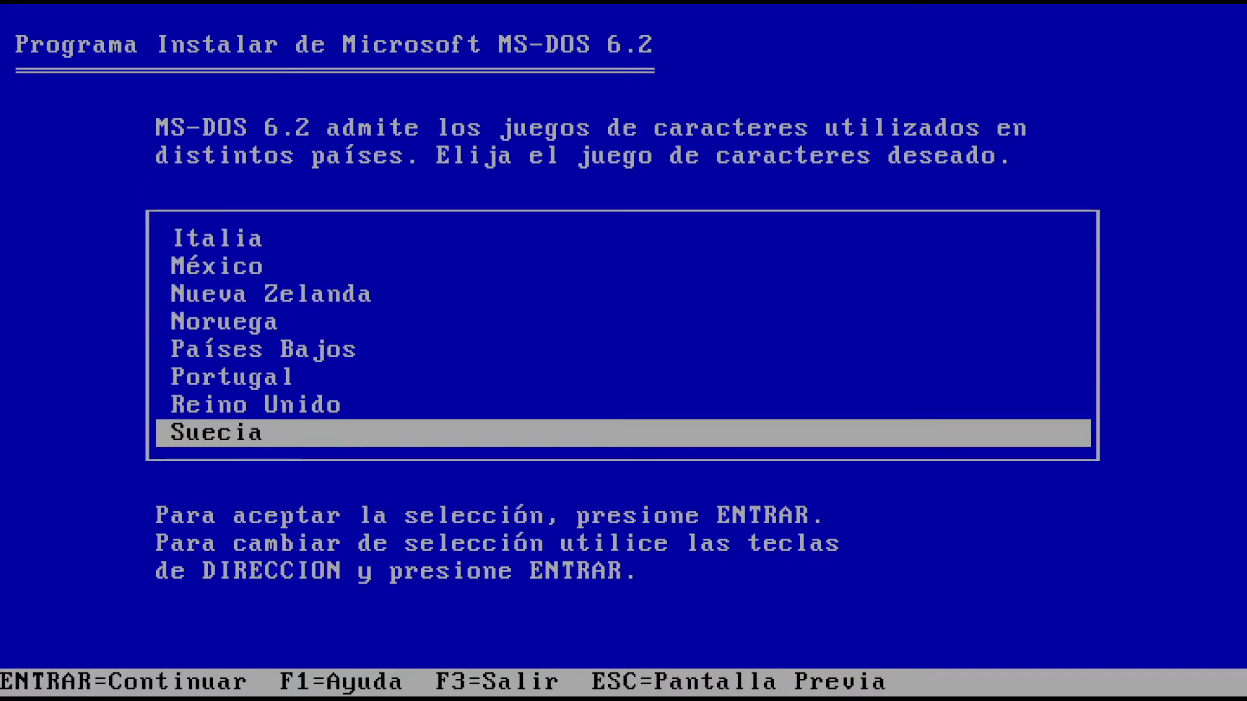
key(Down)
key(Down)
key(Down)
key(Down)
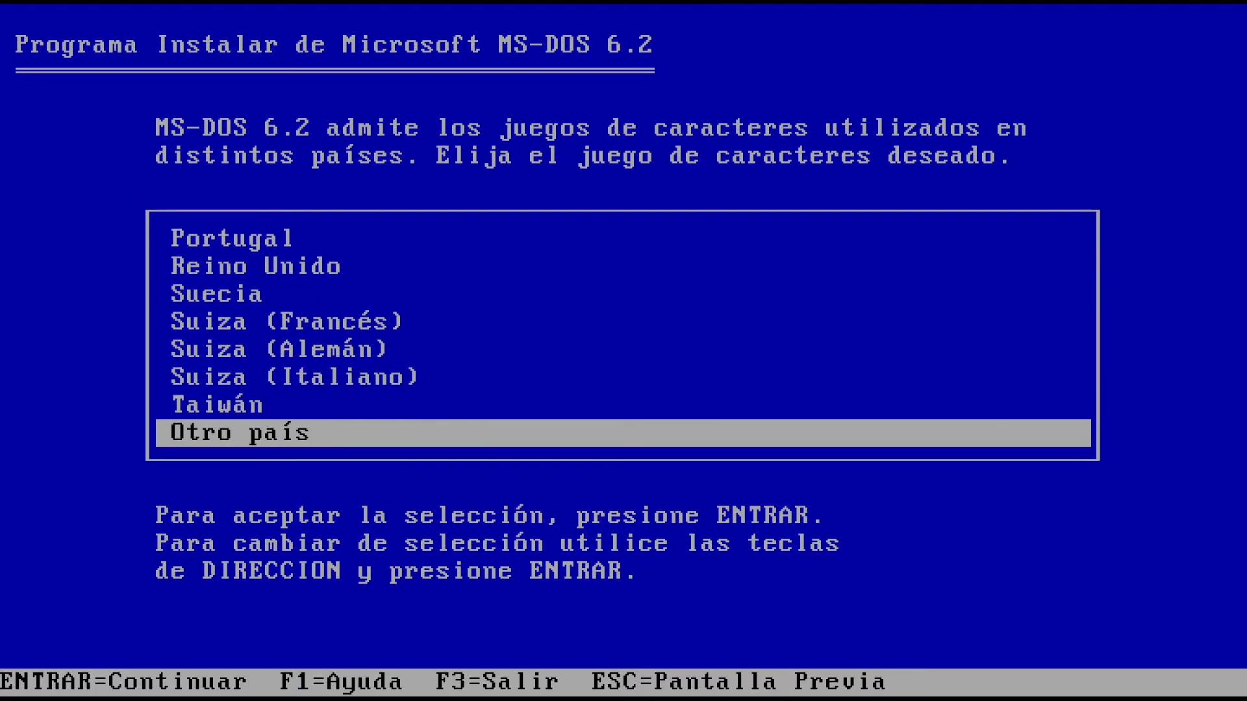
key(Return)
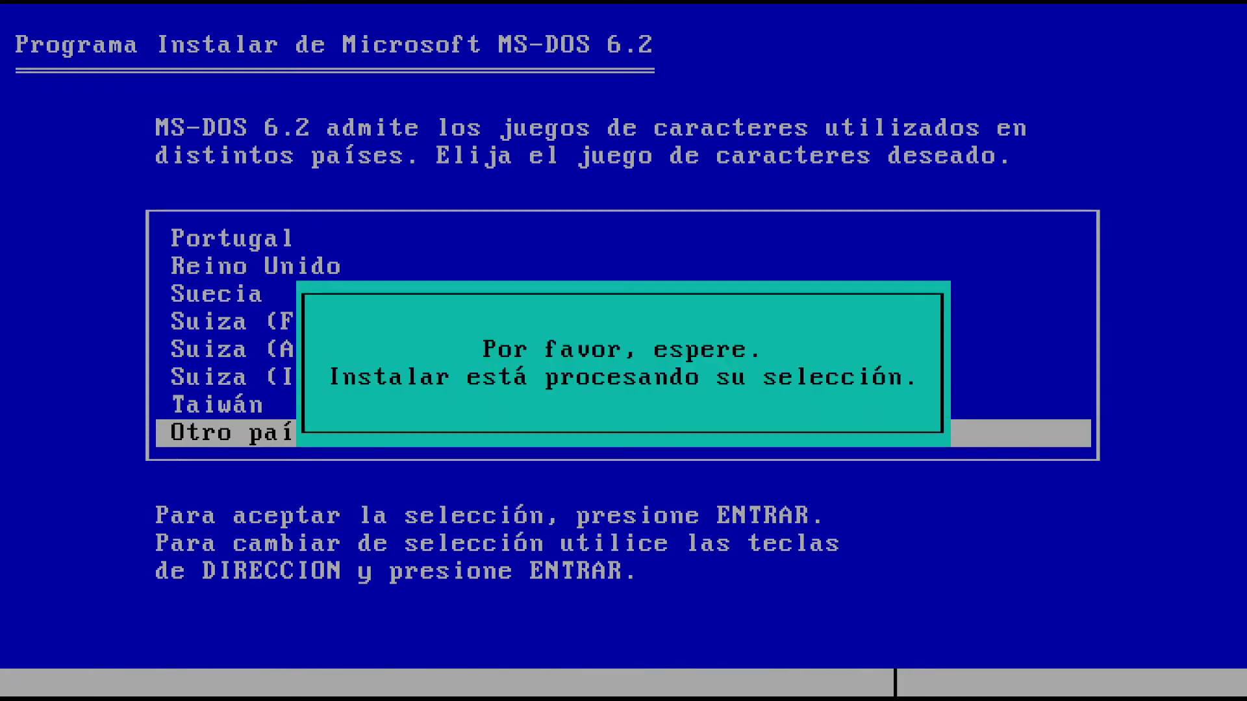
key(Return)
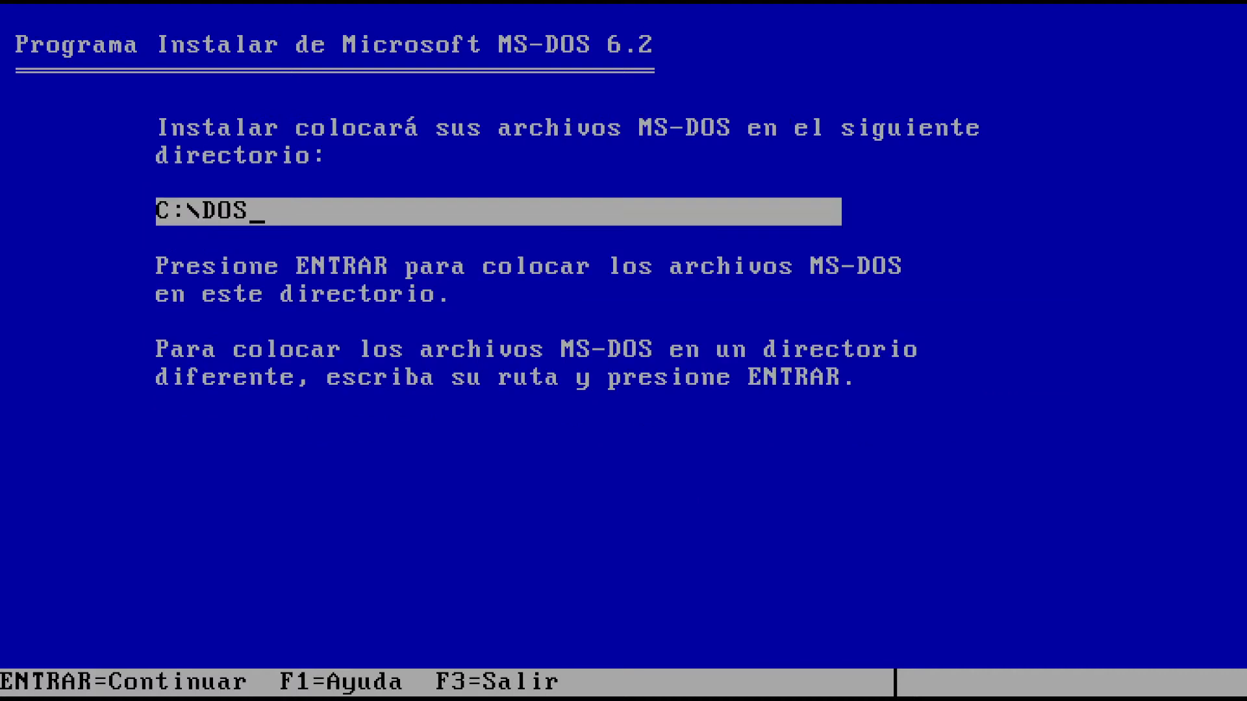
key(Return)
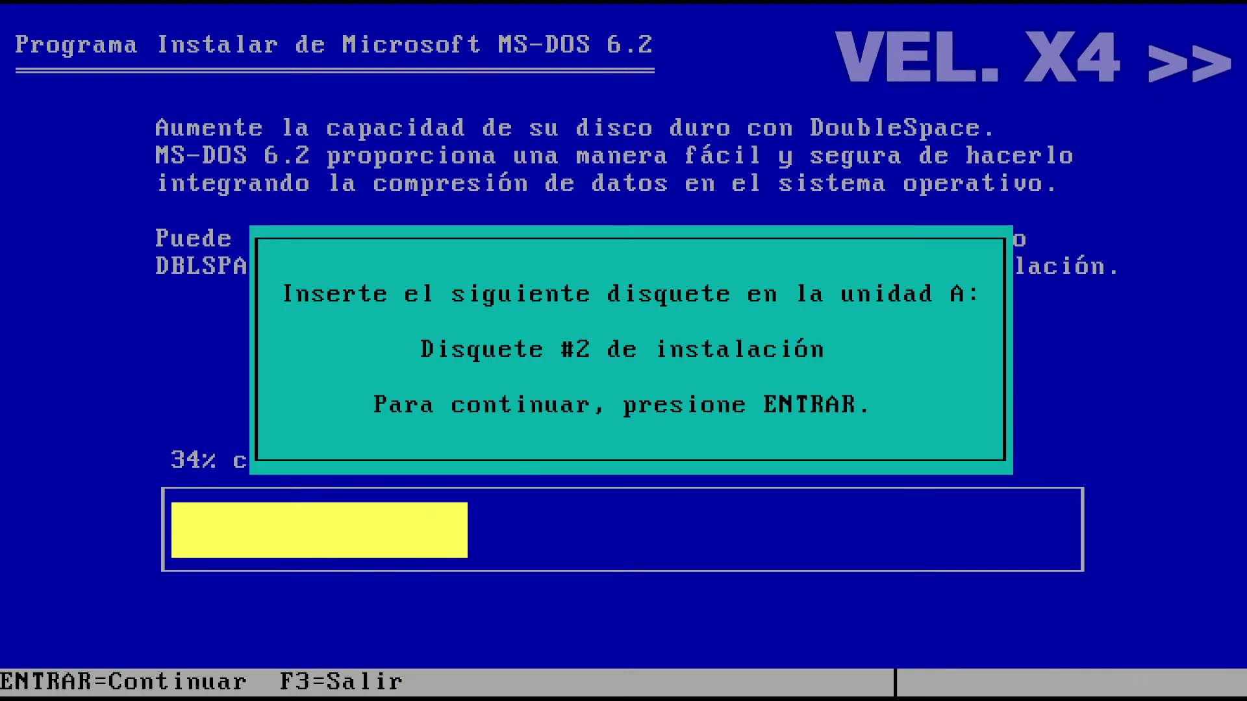
Continue through the remaining setup diskette prompts until copying reaches 100%
key(Return)
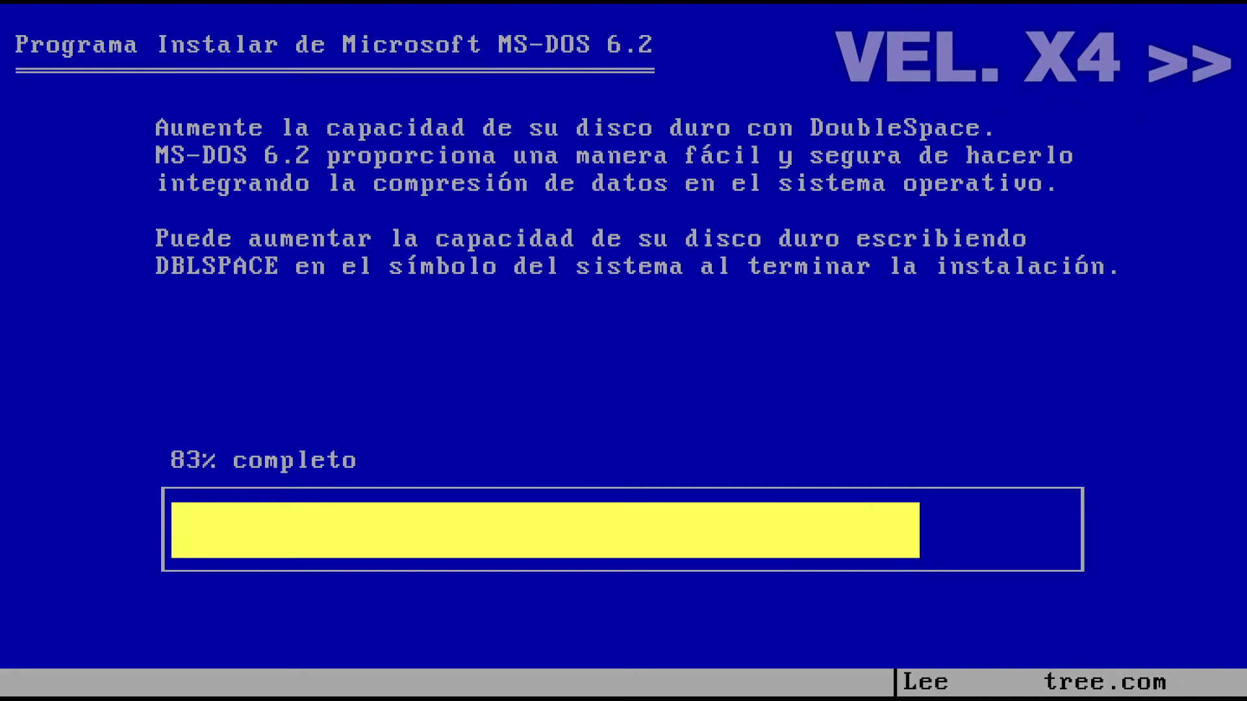
key(Return)
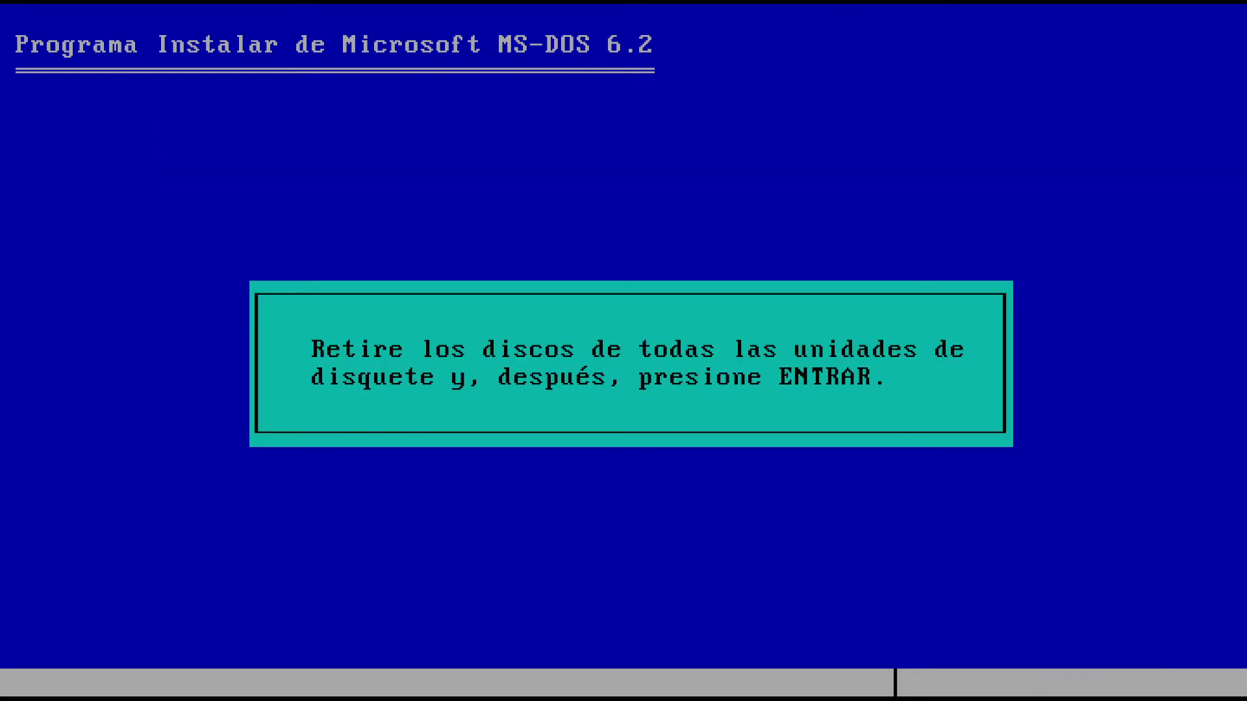
Remove the disks, restart into MS-DOS 6.2, and list C:\ with dir /w
key(Return)
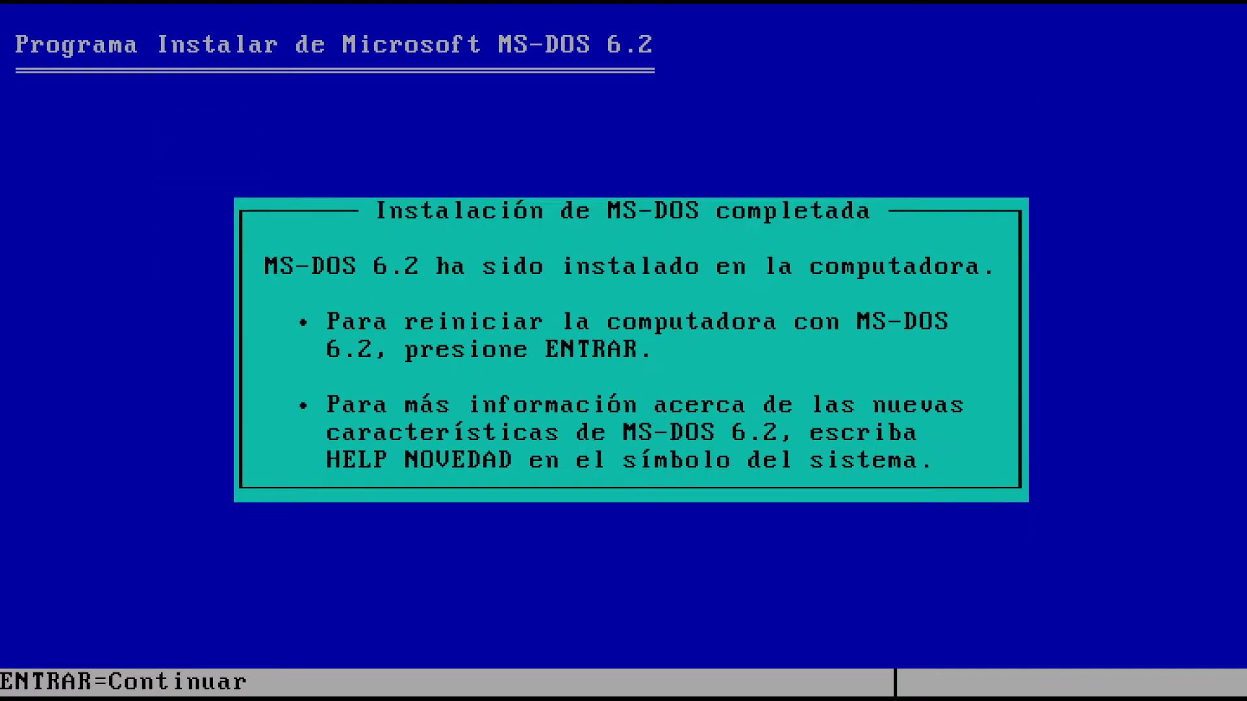
key(Return)
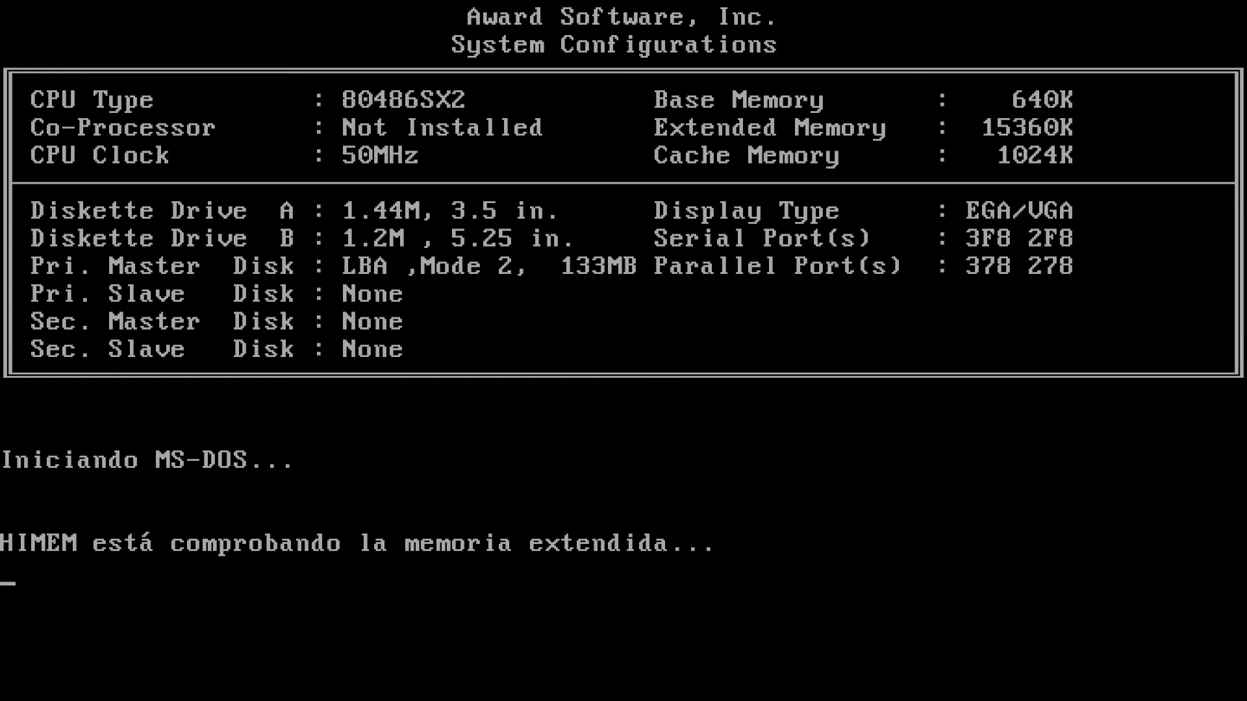
text(d)
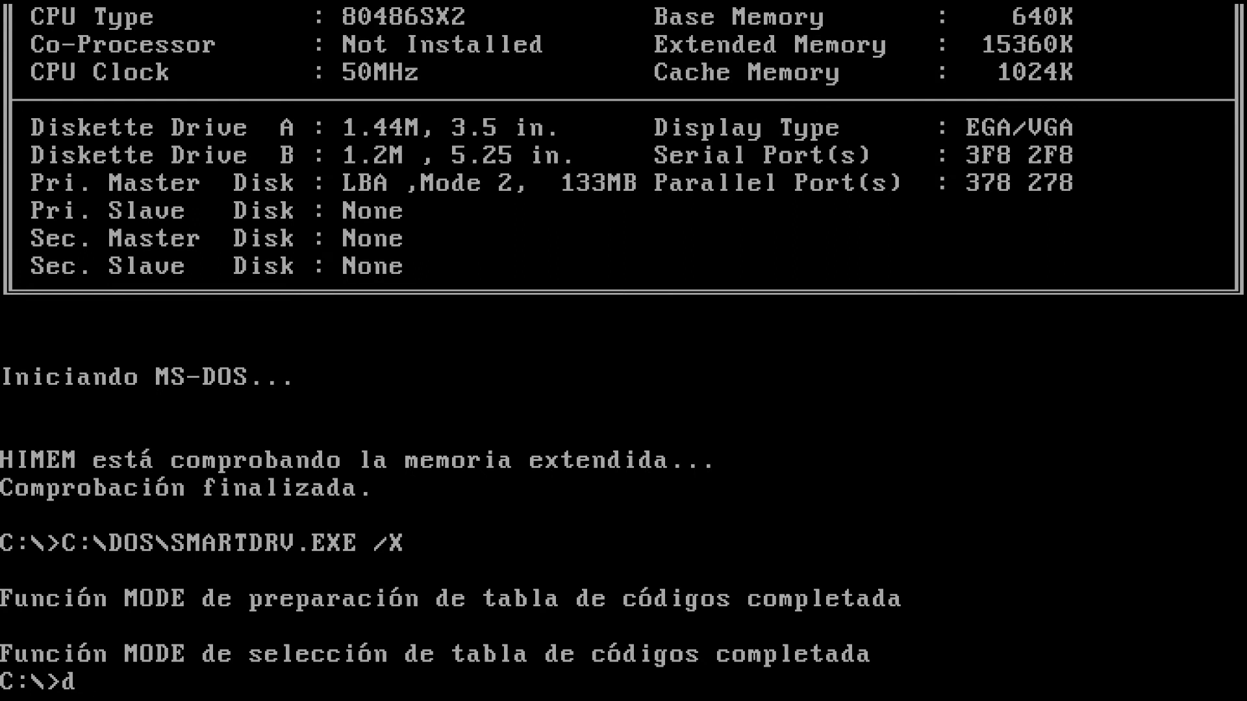
text(ir /w)
key(Return)
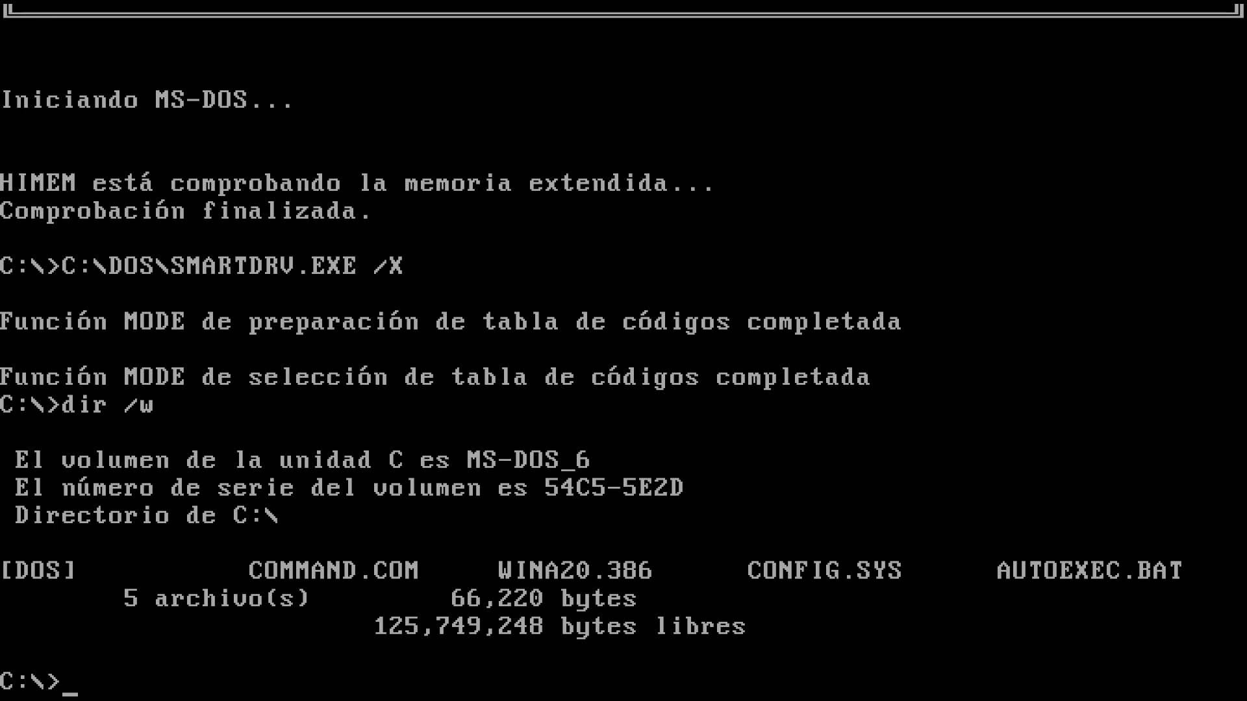
Run install from drive A to copy the CD-ROM driver files into C:\CDROM
text(a:)
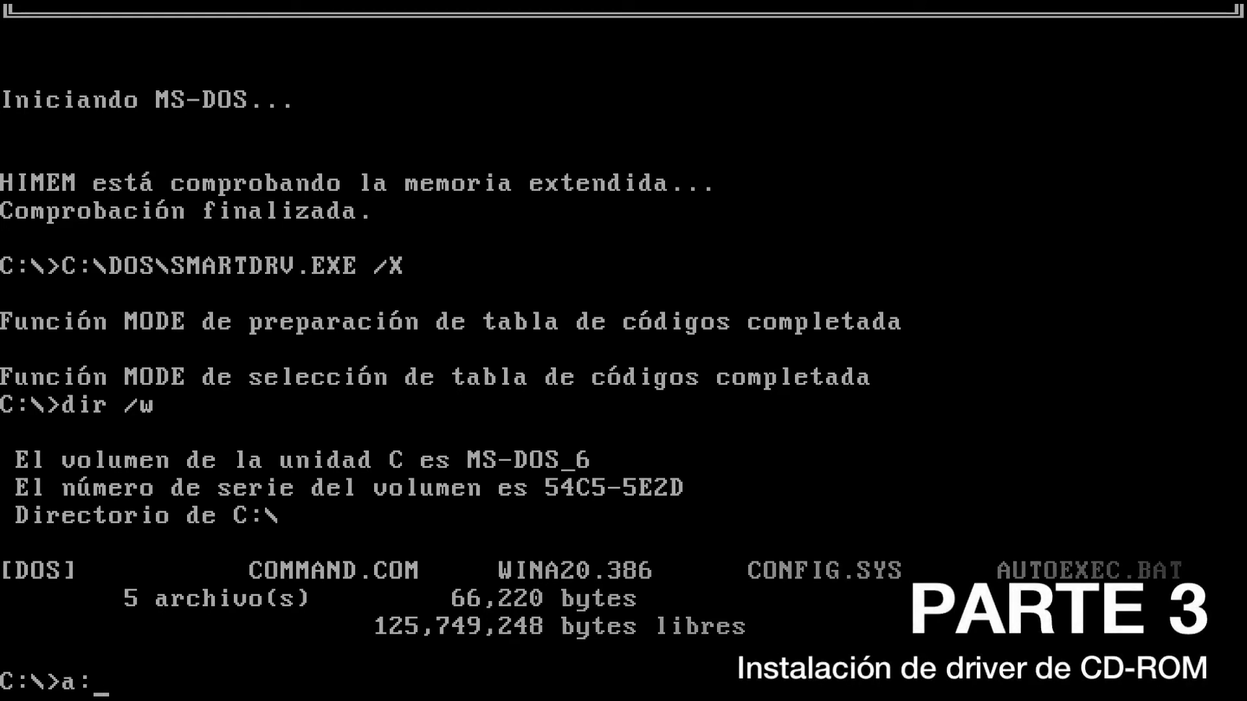
key(Return)
text(install)
key(Return)
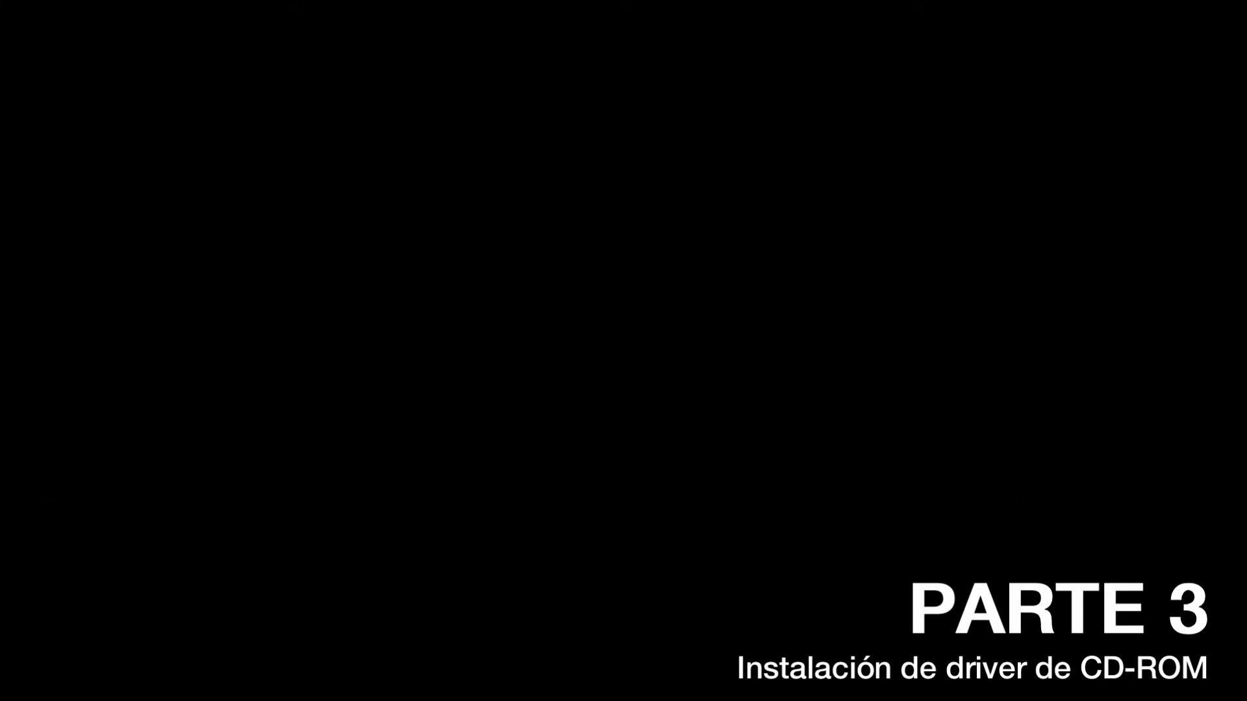
key(Return)
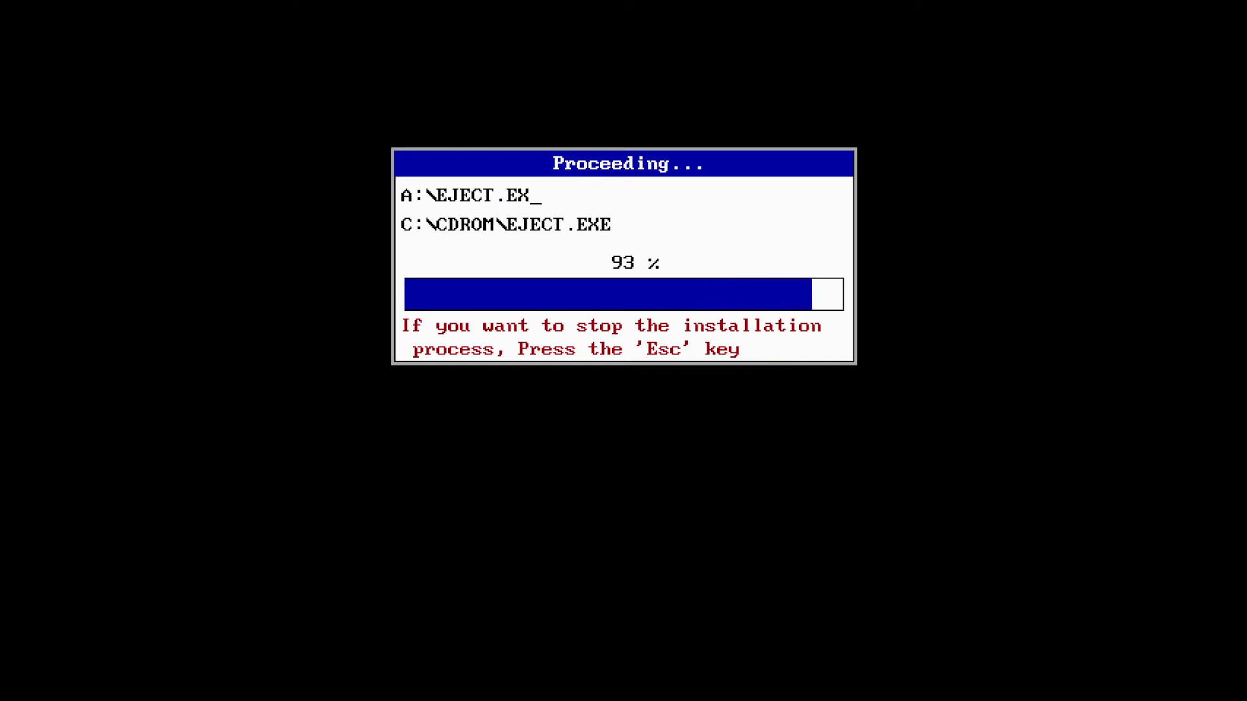
key(Return)
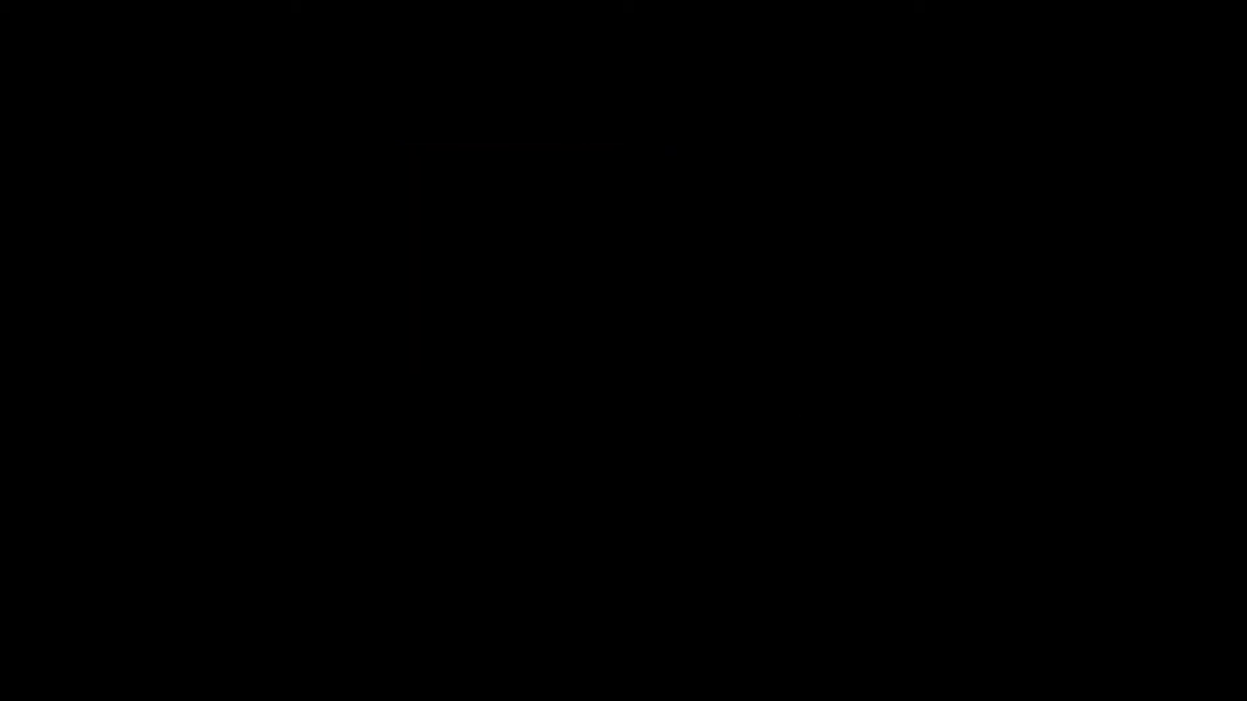
Copy VCDD215.SYS from A:\XTRA into C:\CDROM and return to drive C
text(cd xtra)
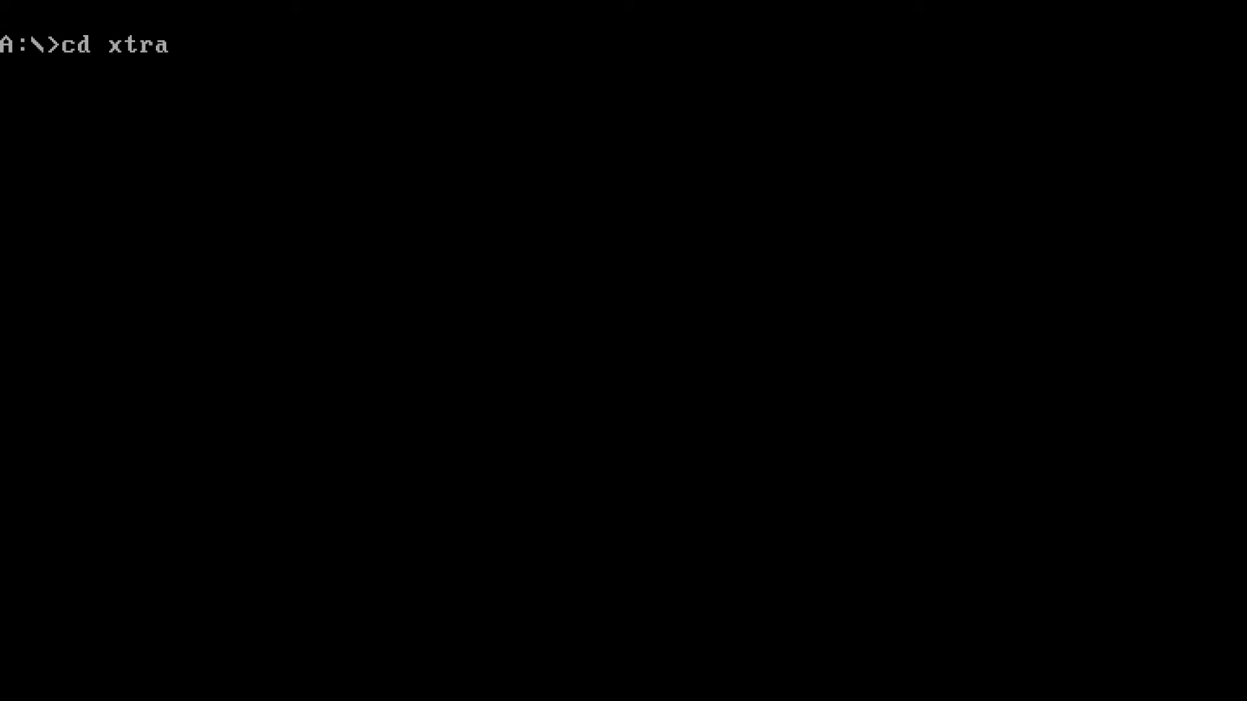
key(Return)
text(copy vcdd215)
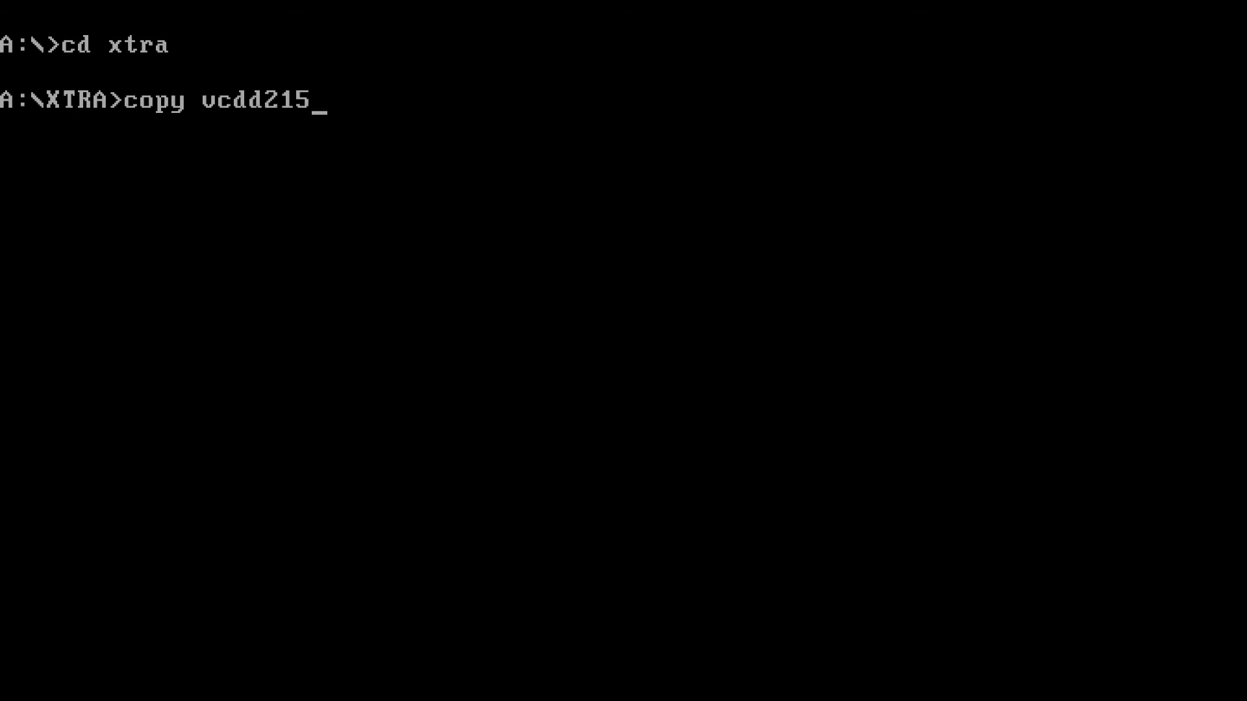
text(.sys c:\cdrom)
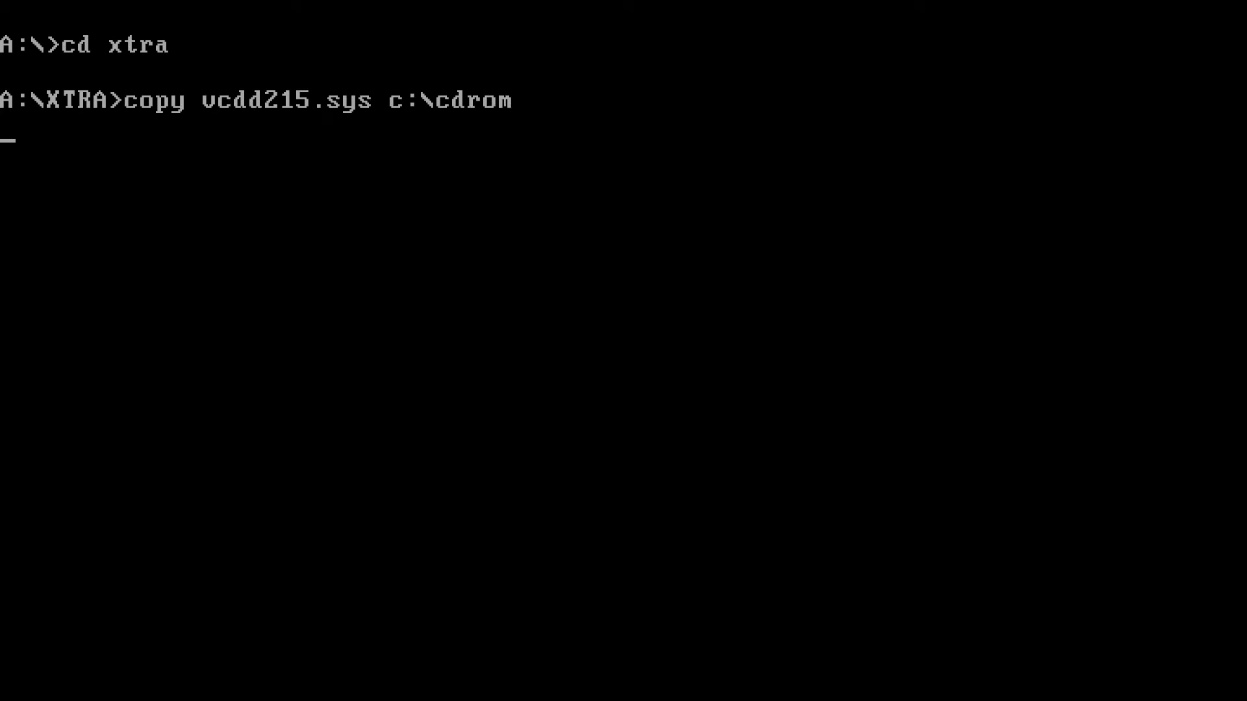
text(c:)
key(Return)
Open CONFIG.SYS in the MS-DOS Editor at the DEVICEHIGH line
text(edit co)
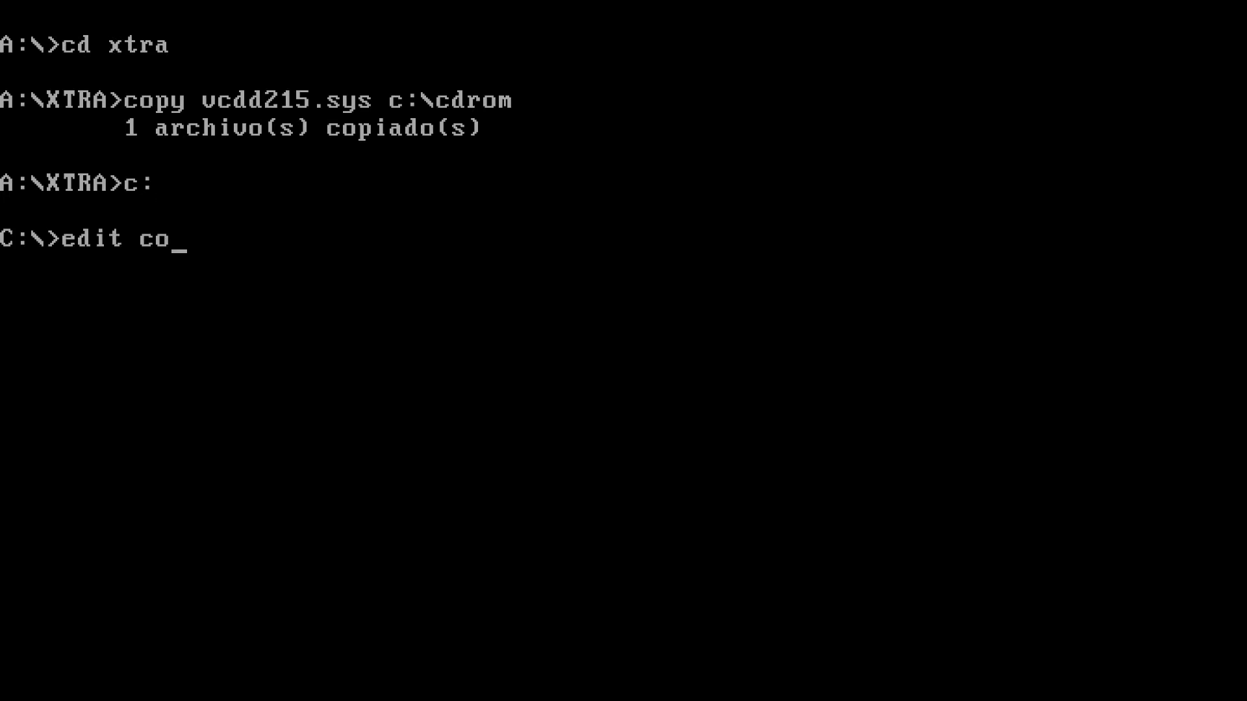
text(nfig.sys)
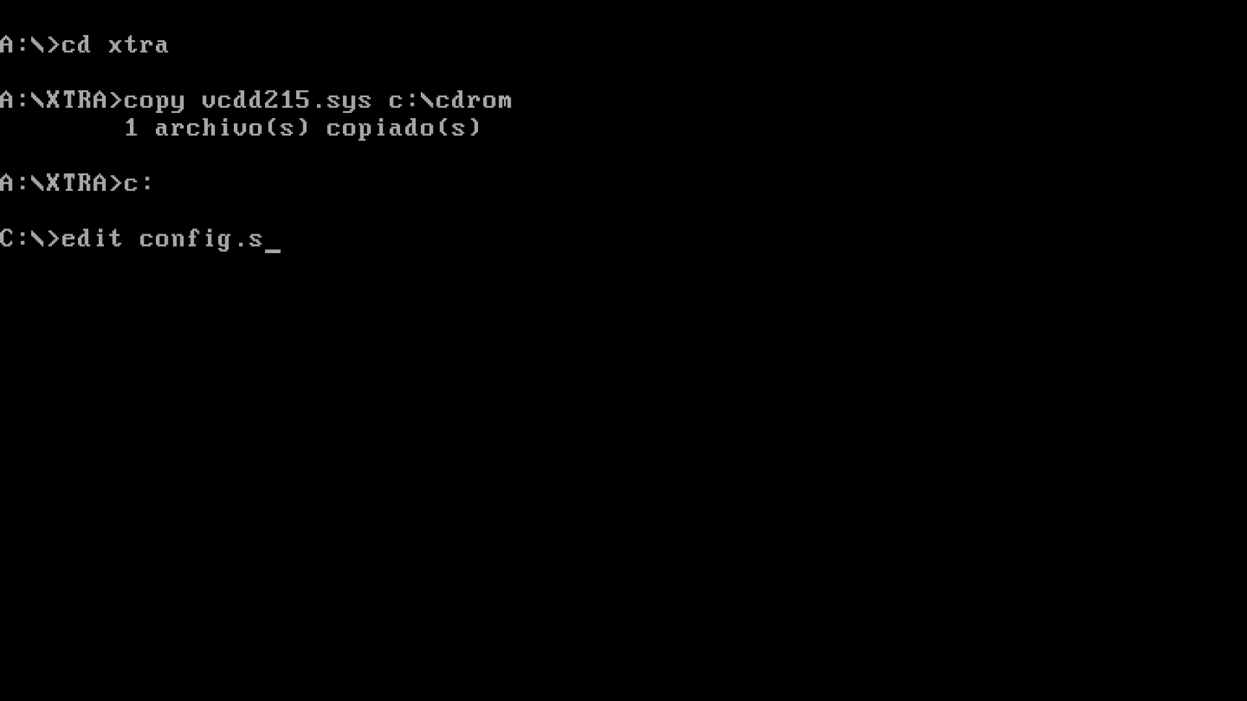
key(Return)
key(Down)
key(Down)
key(Down)
key(Down)
key(Down)
key(Down)
key(Down)
key(Down)
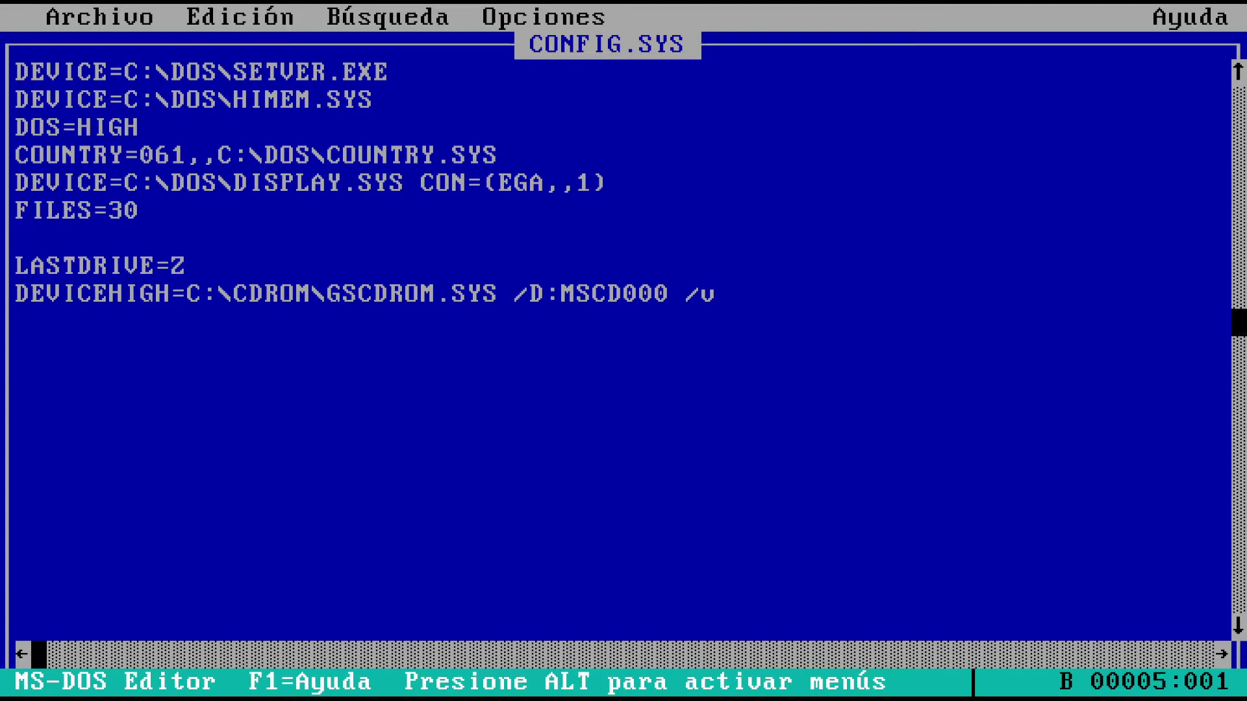
On the DEVICEHIGH line, replace GSCDROM with VCDD215 and remove the /v switch
key(Right)
key(Right)
key(Right)
key(Right)
key(Right)
key(Right)
key(Right)
key(Right)
key(Right)
key(Right)
key(Right)
key(Right)
key(Right)
key(Right)
key(Right)
key(Right)
key(Right)
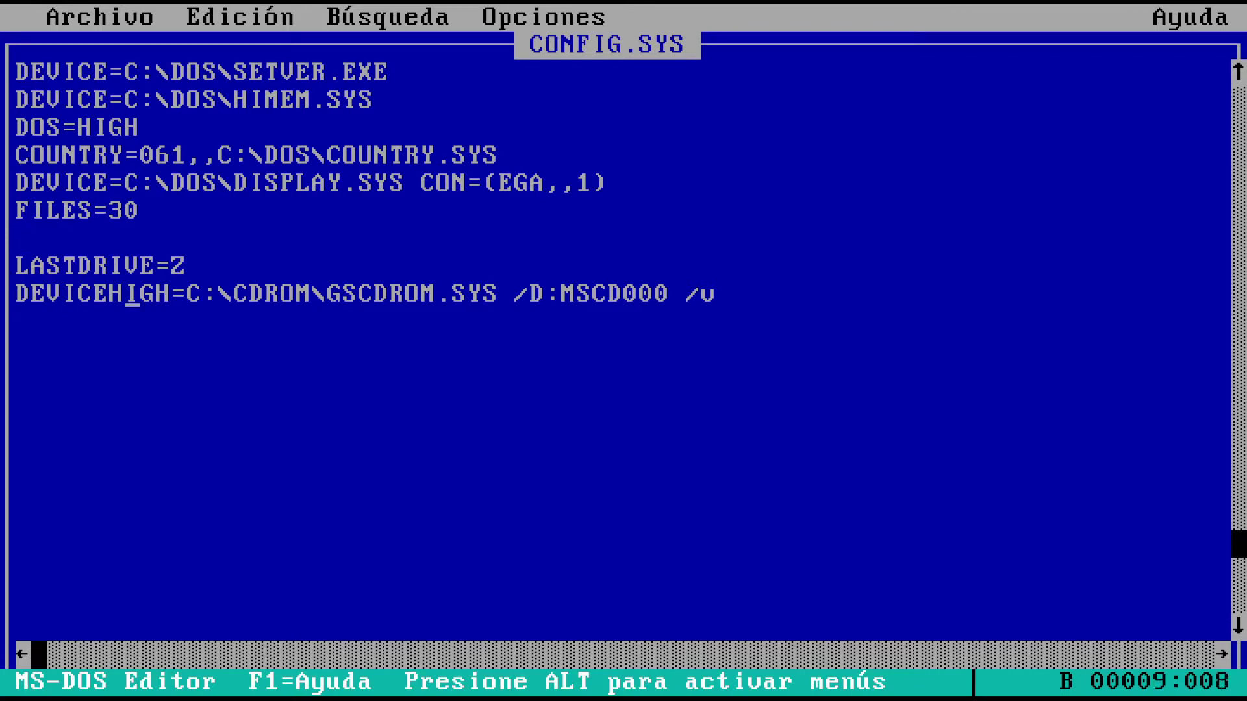
key(Right)
key(Right)
key(Right)
key(Delete)
key(Delete)
key(Delete)
key(Delete)
key(Delete)
key(Delete)
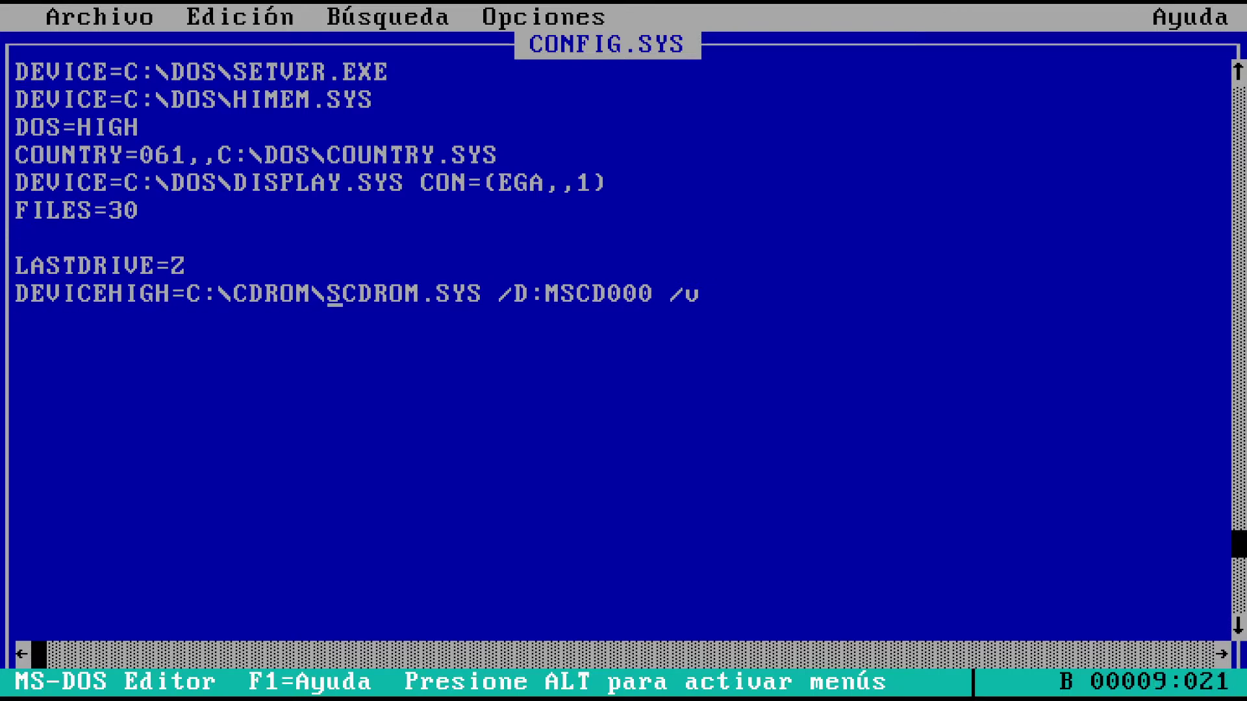
key(Delete)
text(VCDD215)
key(Right)
key(Right)
key(Right)
key(Right)
key(Right)
key(Right)
key(Right)
key(Right)
key(Right)
key(Right)
key(Right)
key(Right)
key(Right)
key(Right)
key(Right)
key(Delete)
key(Delete)
key(Delete)
Save CONFIG.SYS, exit the editor, and reboot with Ctrl+Alt+Del
key(alt)
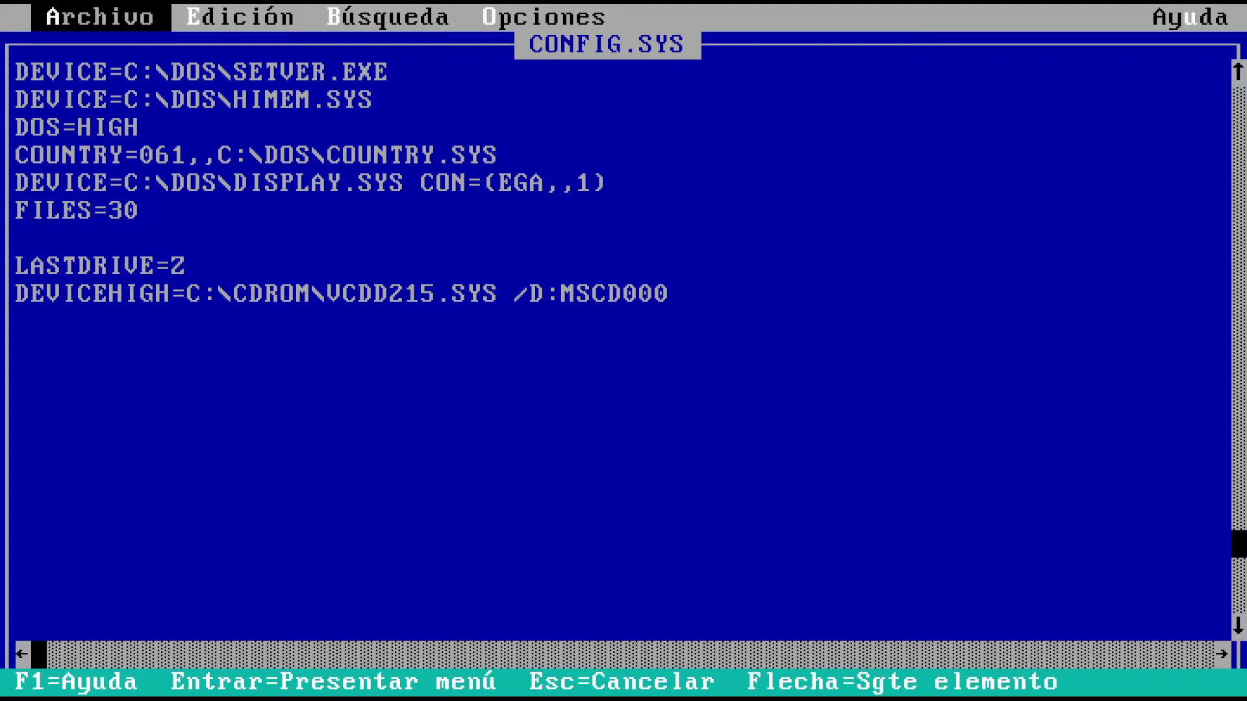
key(Return)
key(Down)
key(Down)
key(Return)
key(alt)
key(Return)
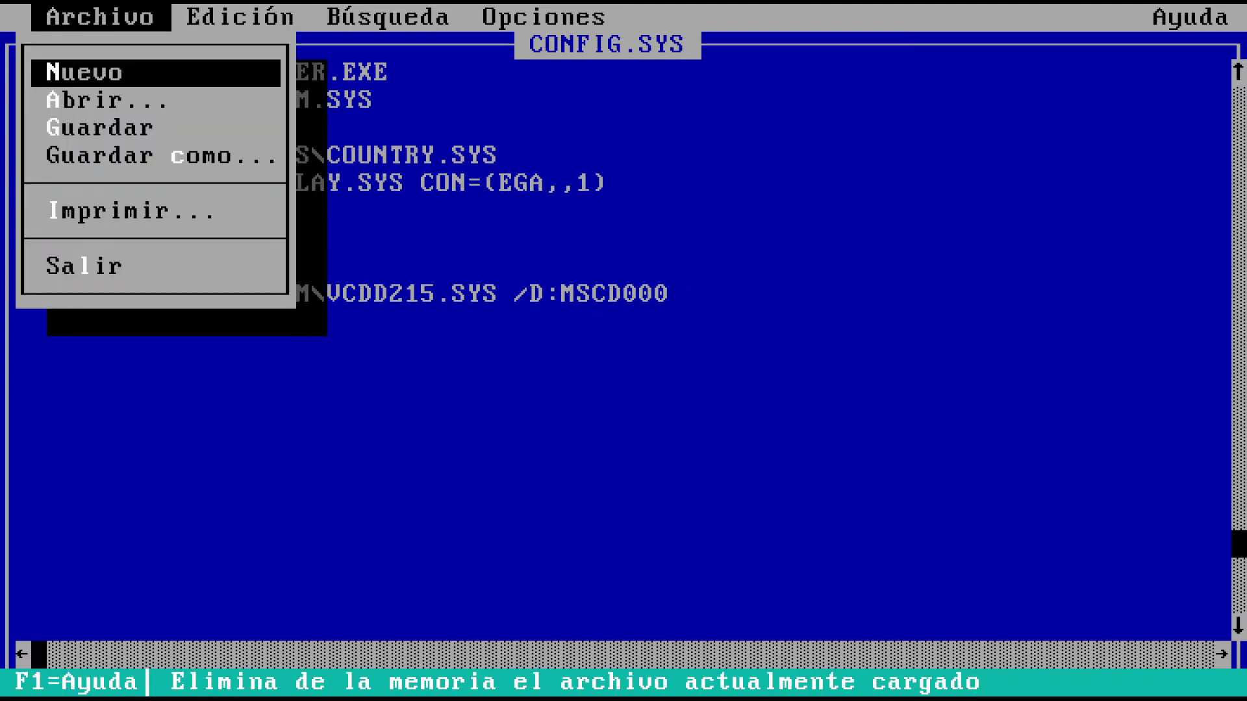
key(Up)
key(Return)
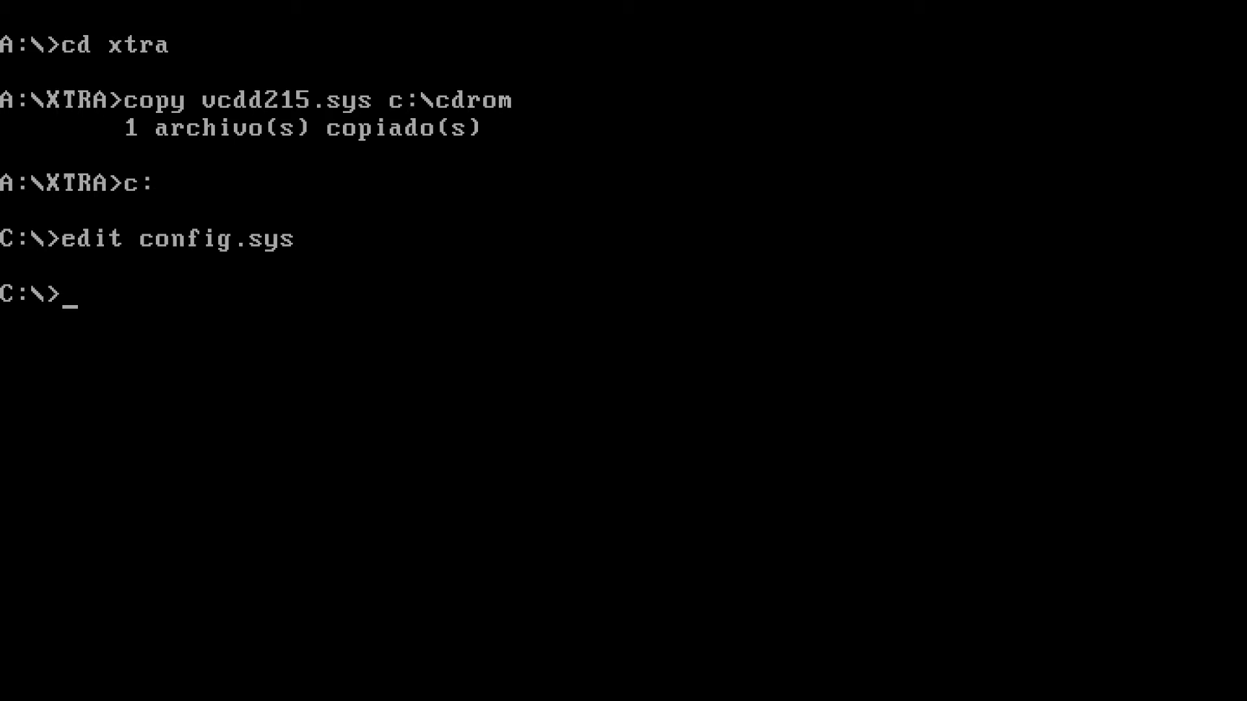
key(ctrl+alt+Delete)
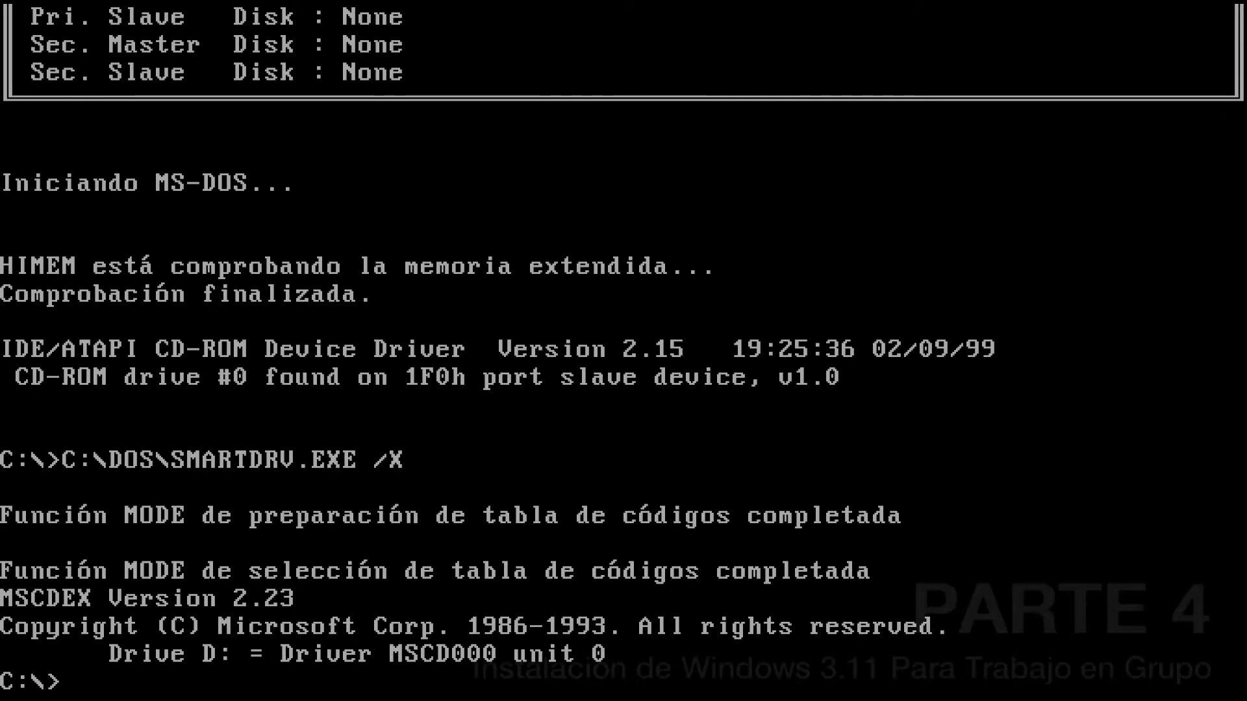
Run instala from drive A: Express Setup into C:\WINDOWS, accept detected hardware, continue with disk 2
text(a:)
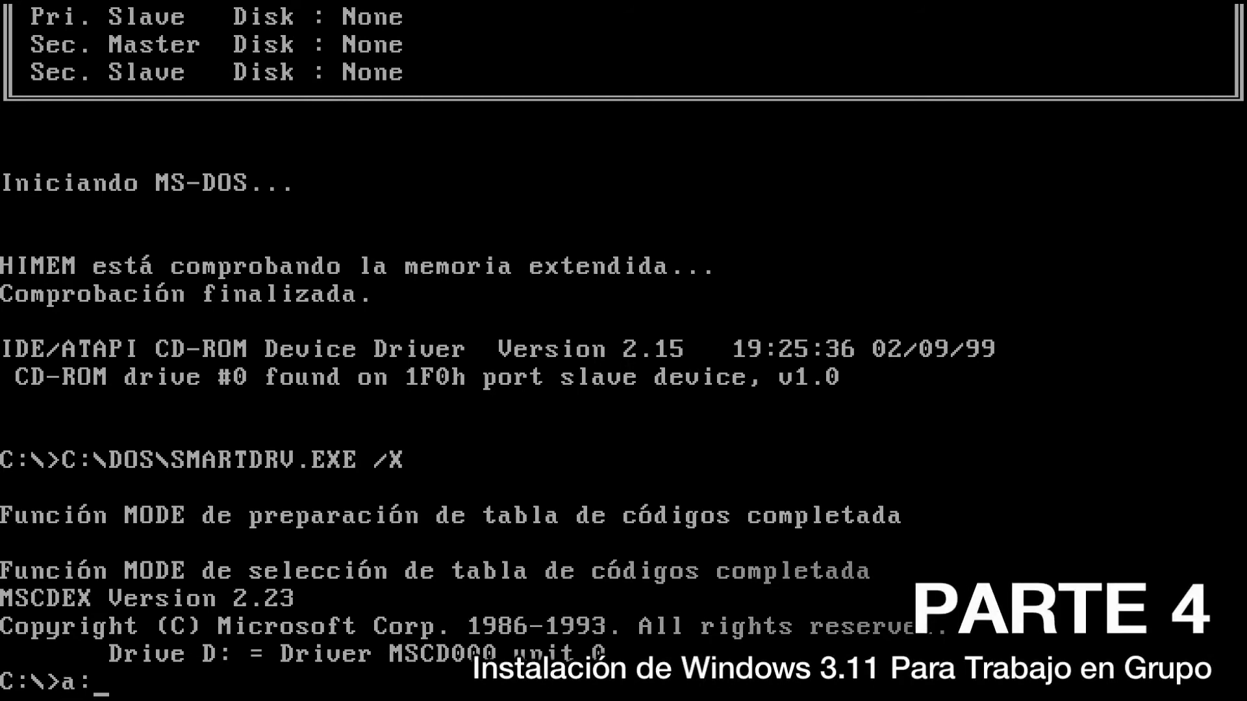
key(Return)
text(instala)
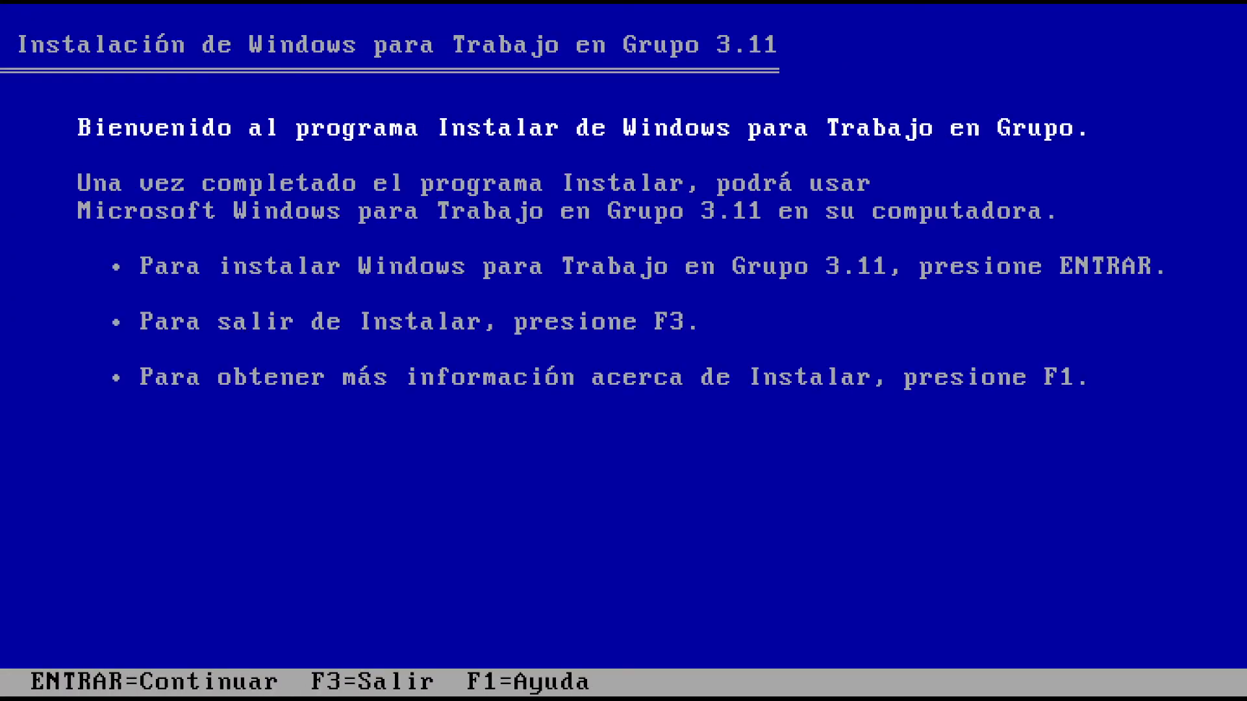
key(Return)
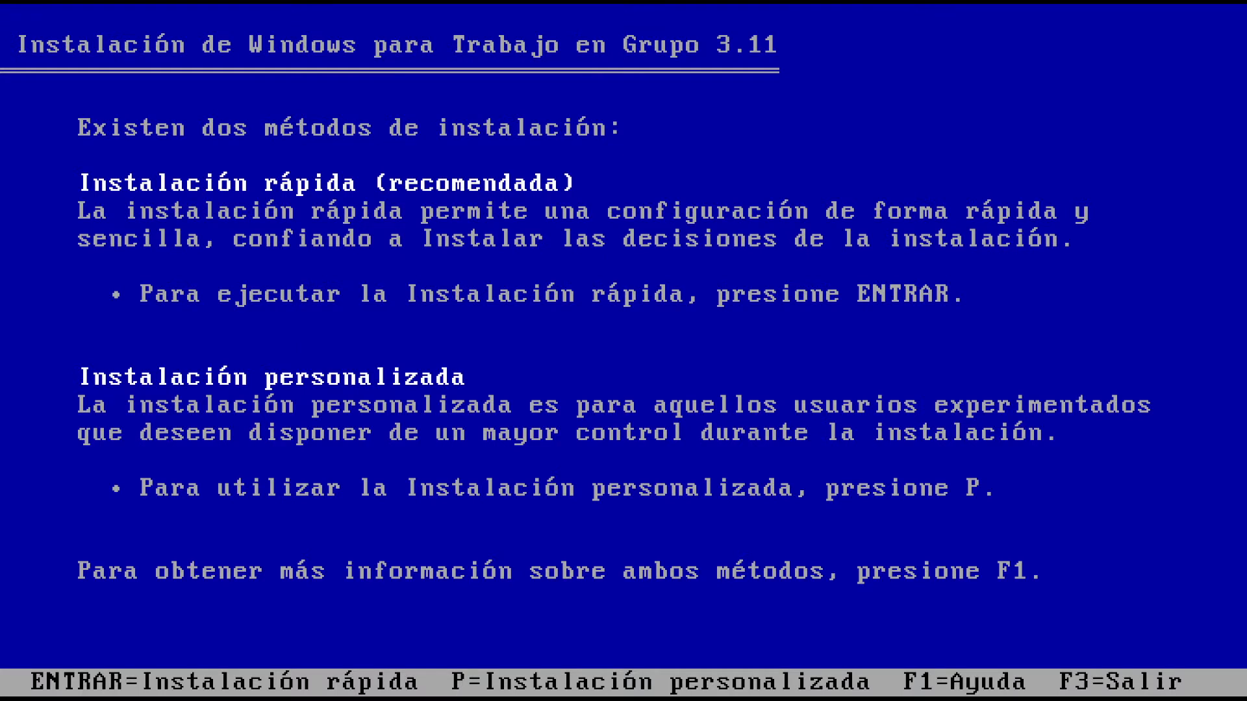
key(Return)
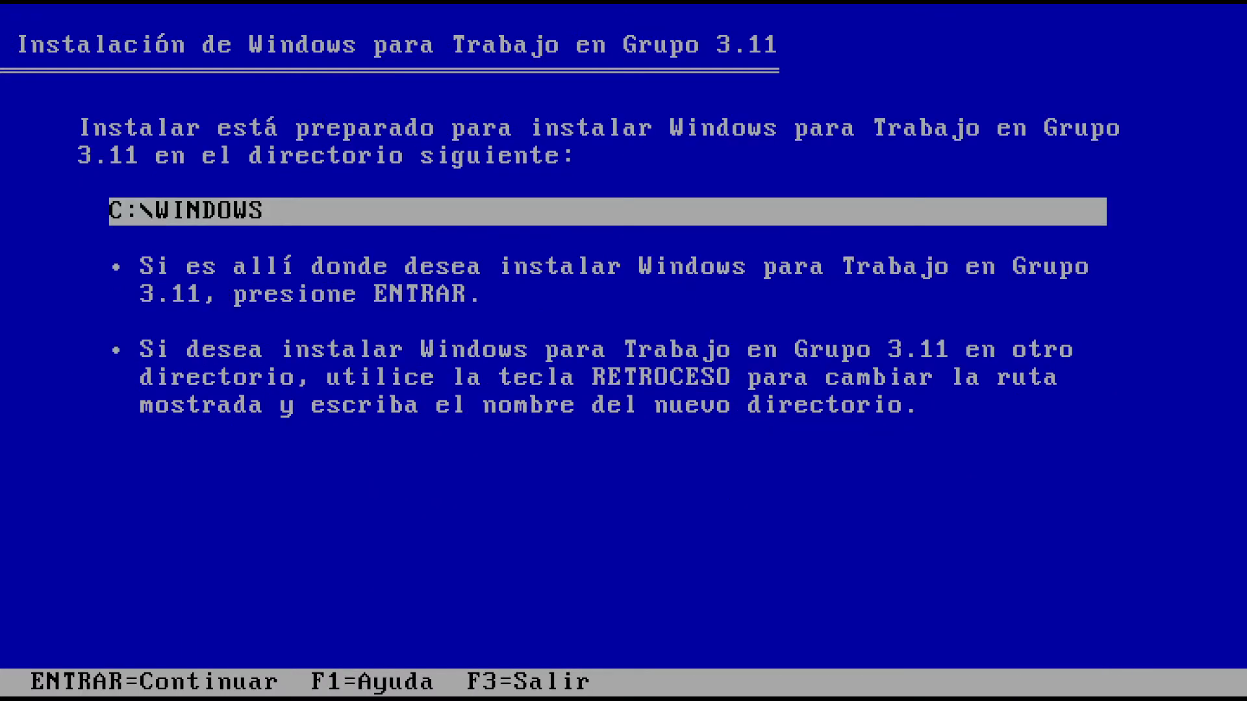
key(Return)
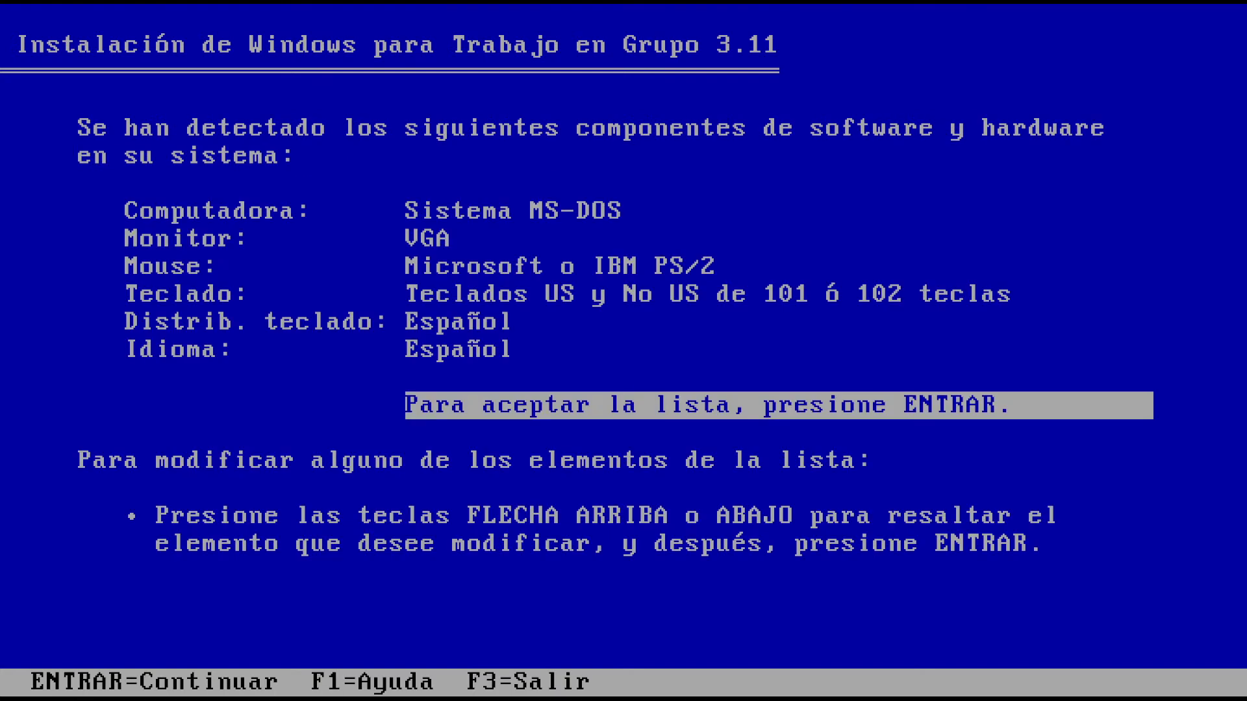
key(Return)
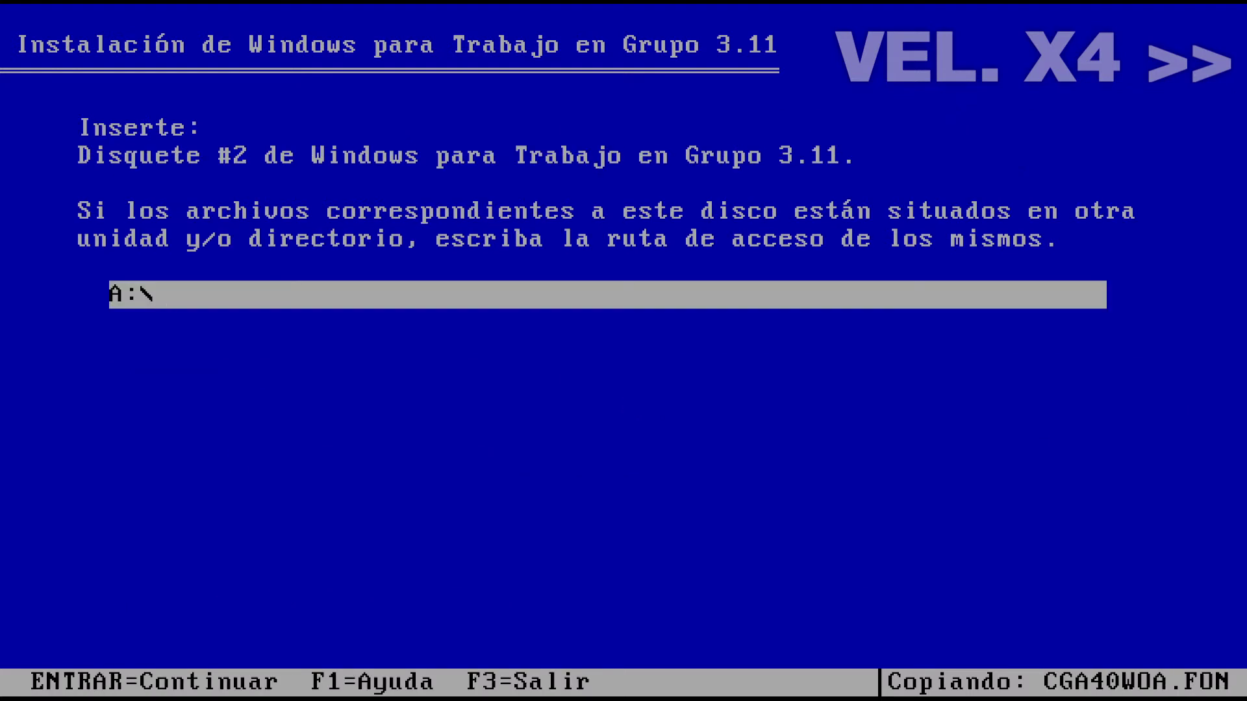
key(Return)
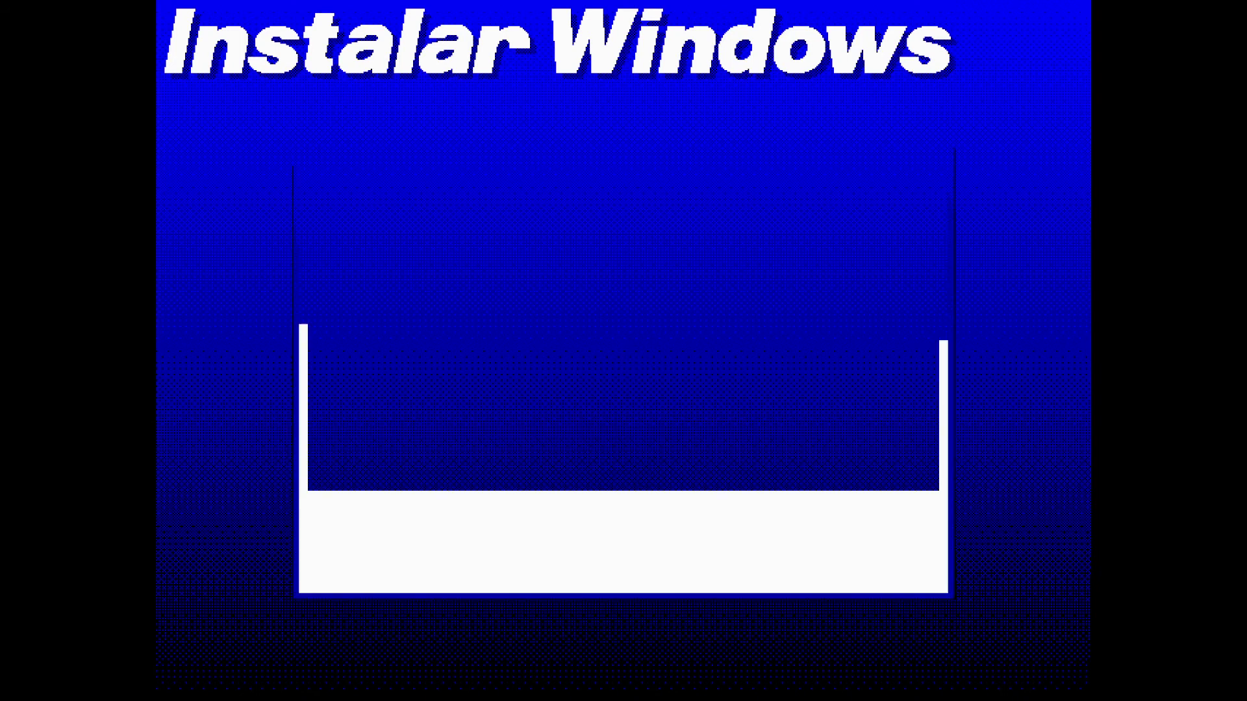
Enter the registration name, skip printer and existing-application setup, and keep all optional components
text(V)
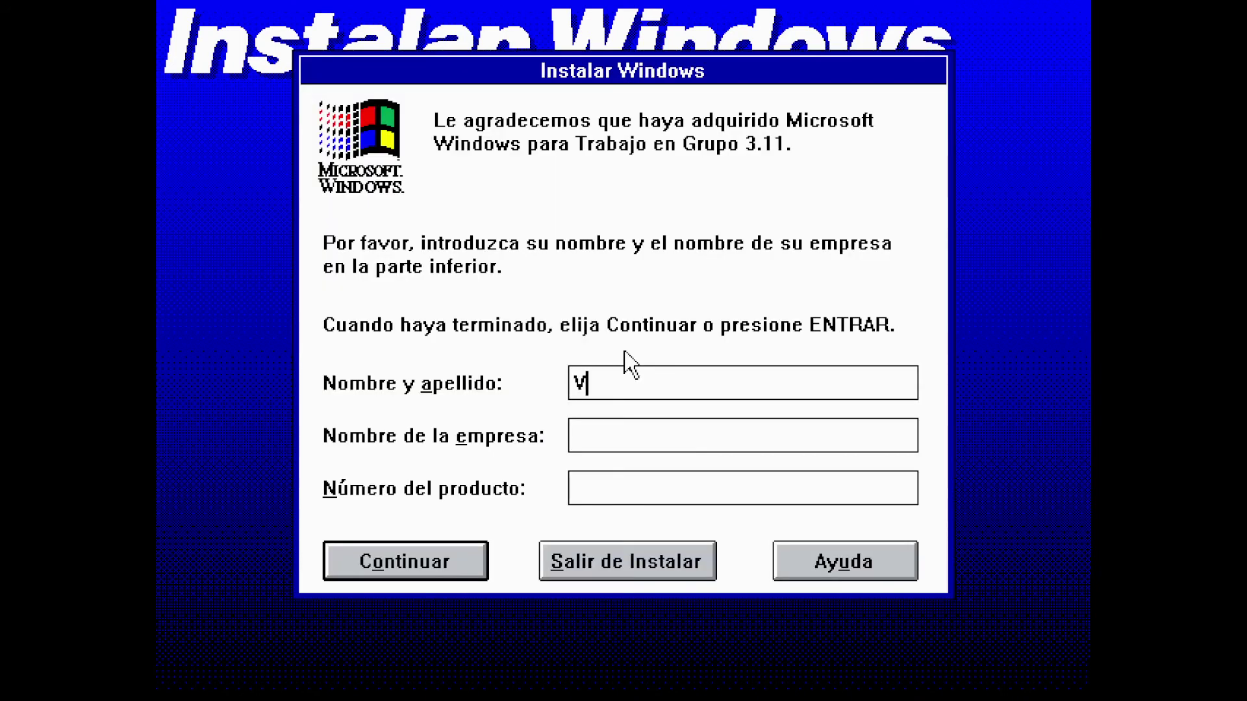
text(irtWin)
click(468, 570)
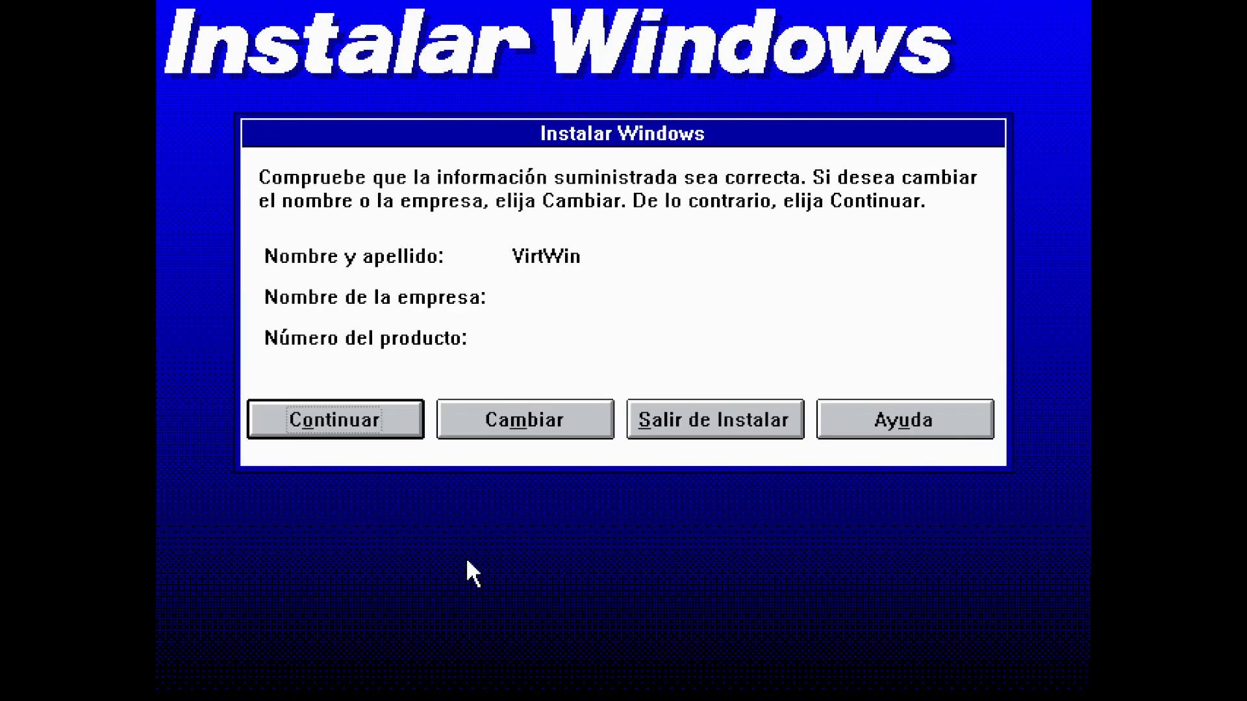
click(395, 434)
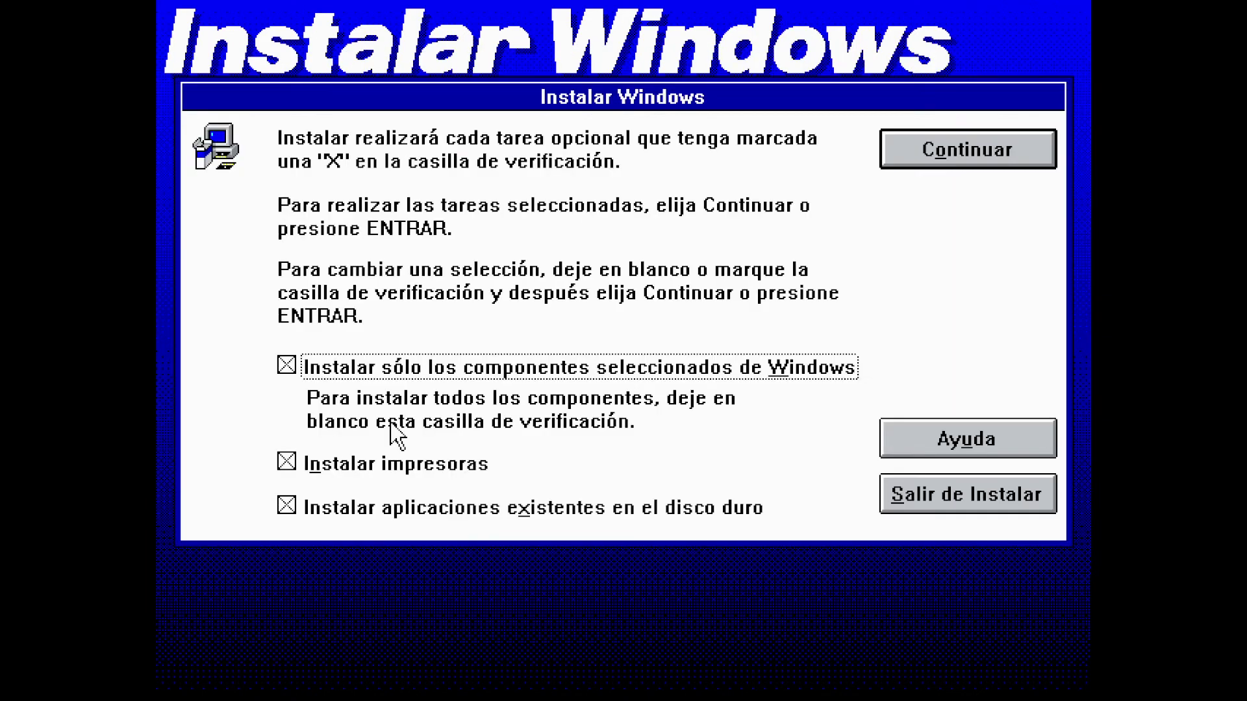
click(417, 467)
click(425, 516)
click(965, 150)
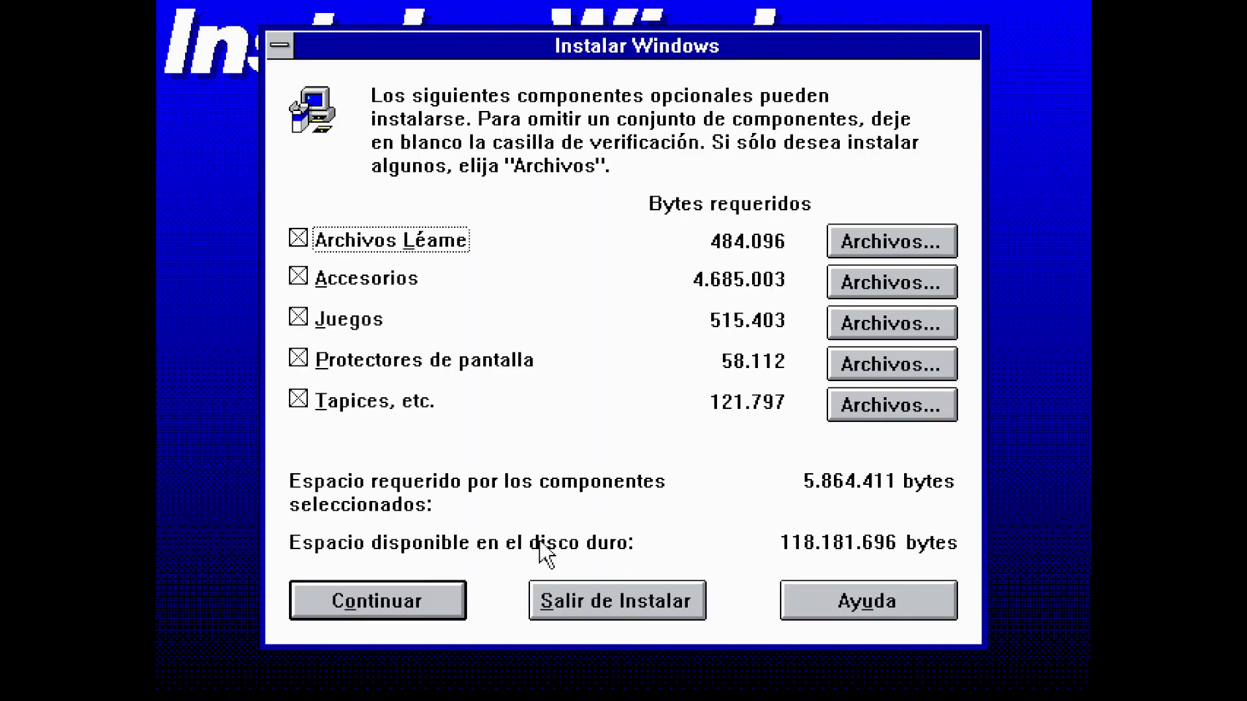
click(458, 604)
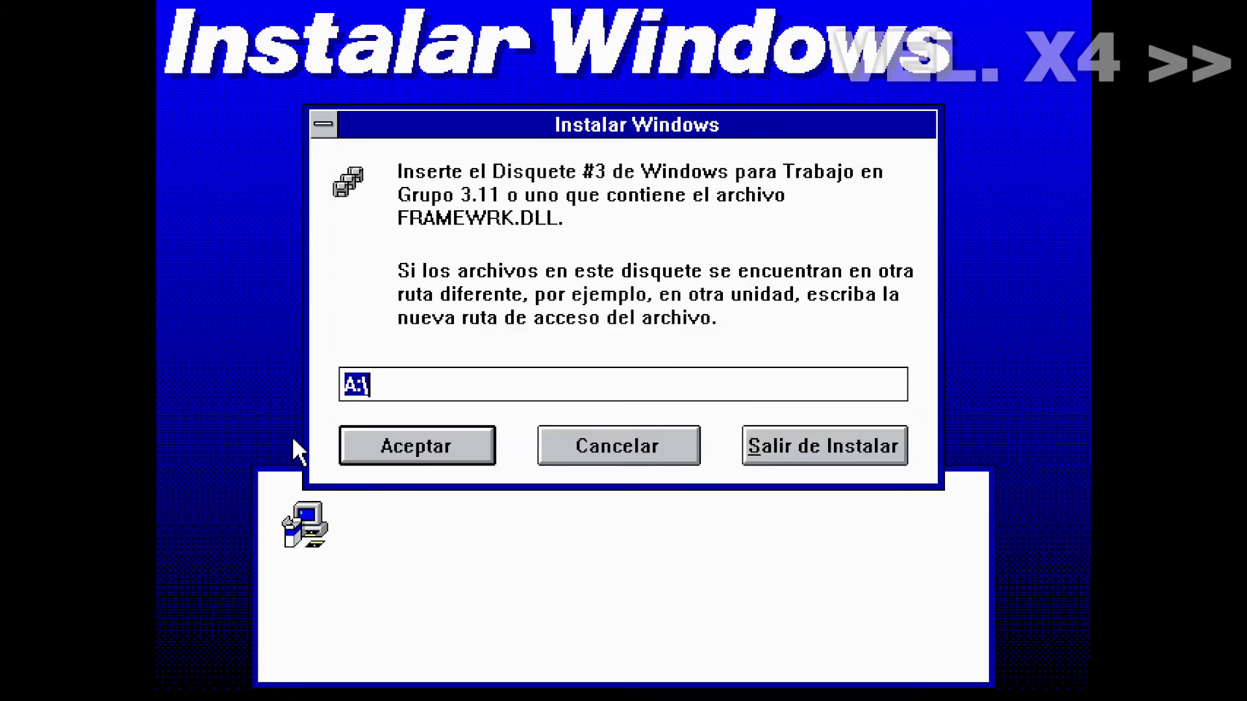
Continue past the disk prompts for disks 3 through 7
click(356, 453)
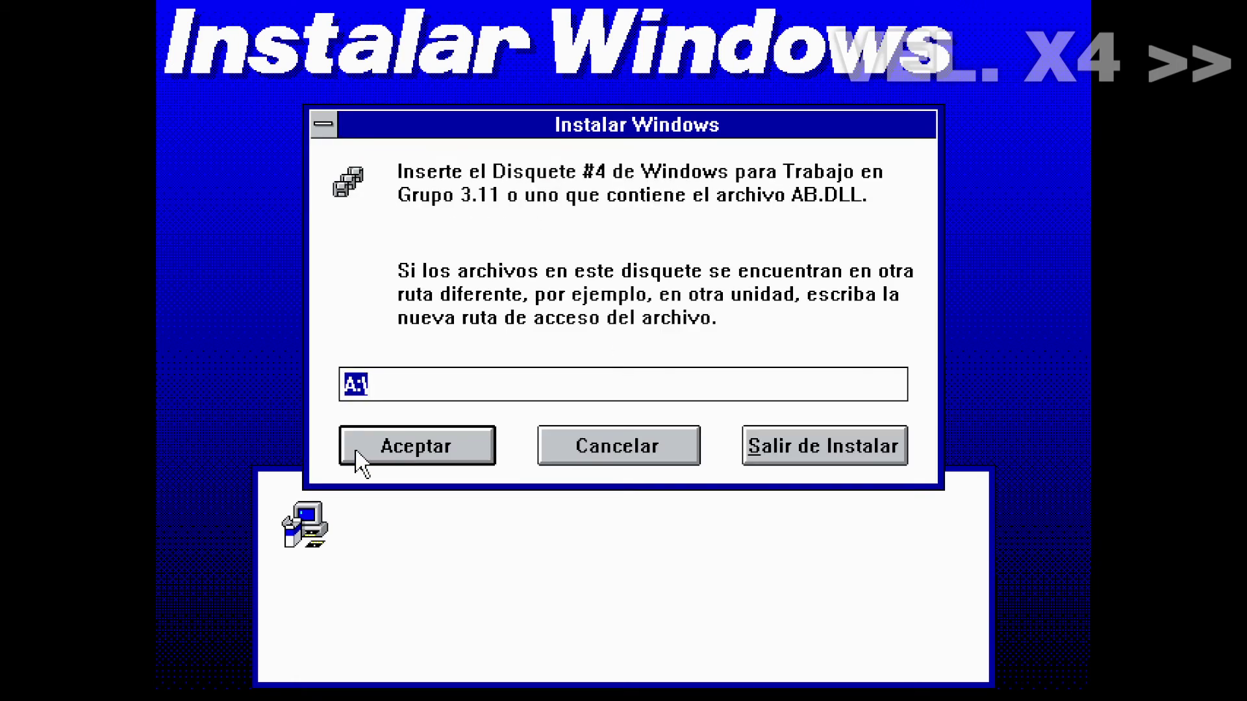
click(356, 451)
click(357, 452)
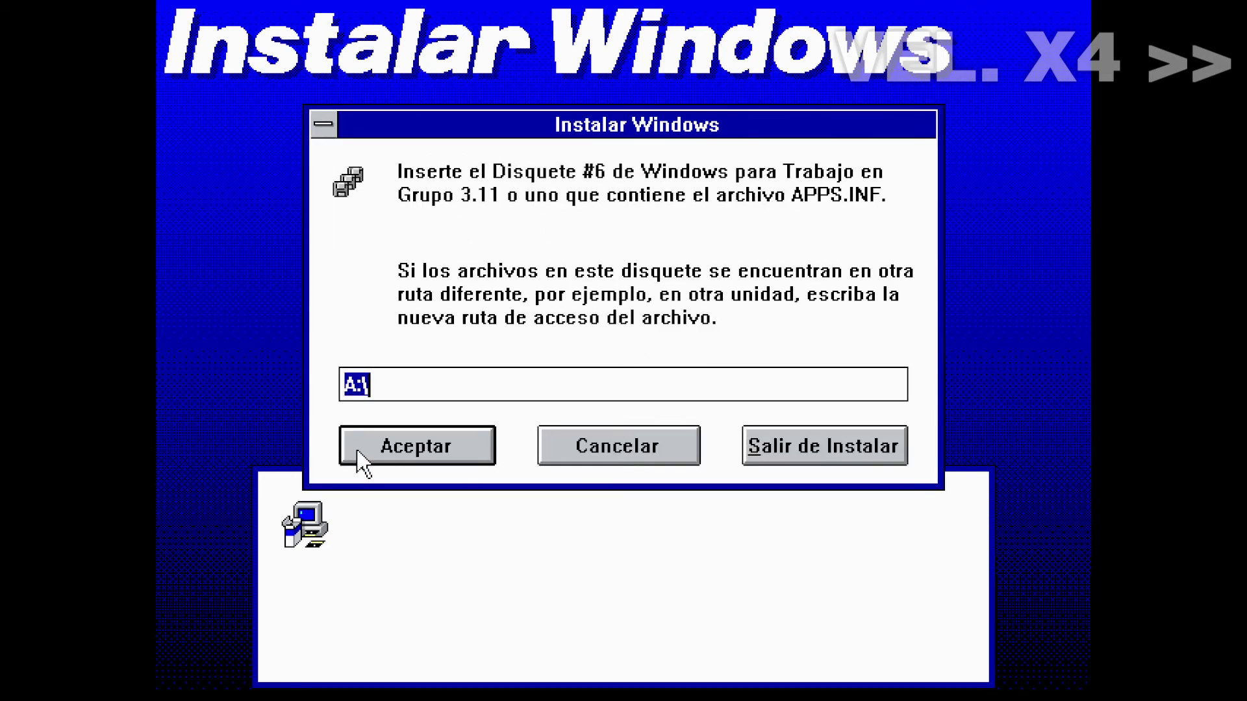
click(358, 450)
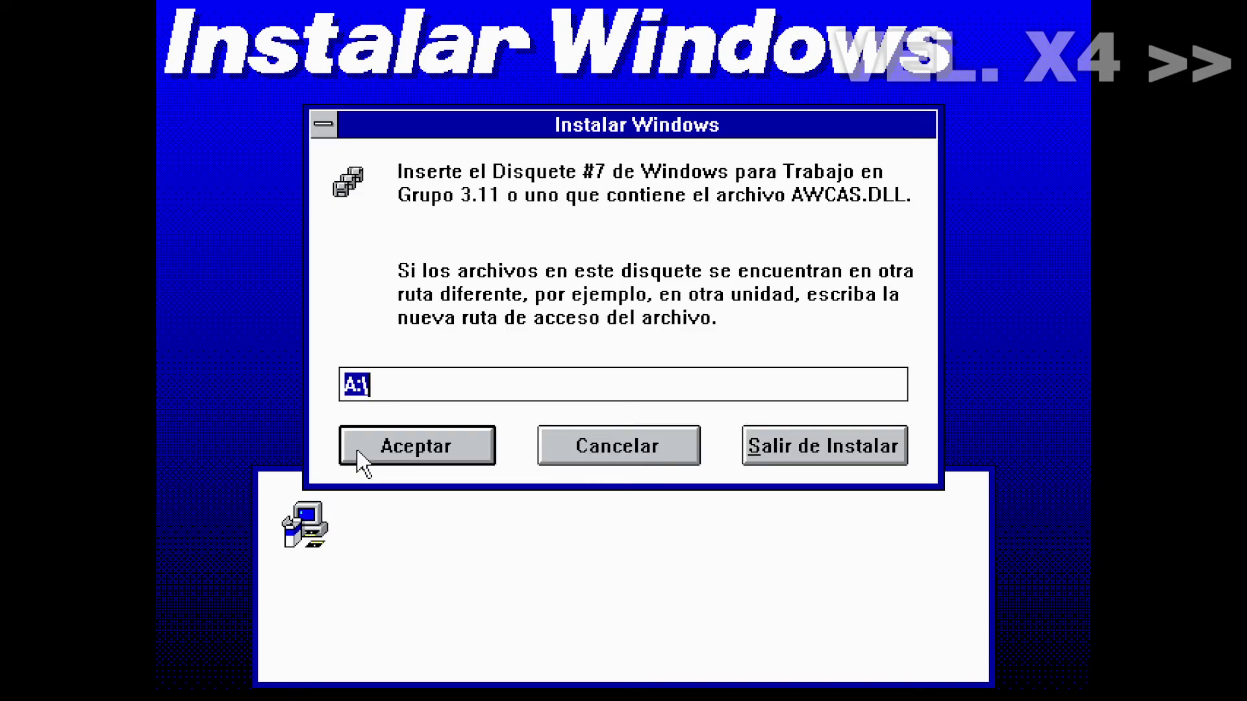
click(357, 451)
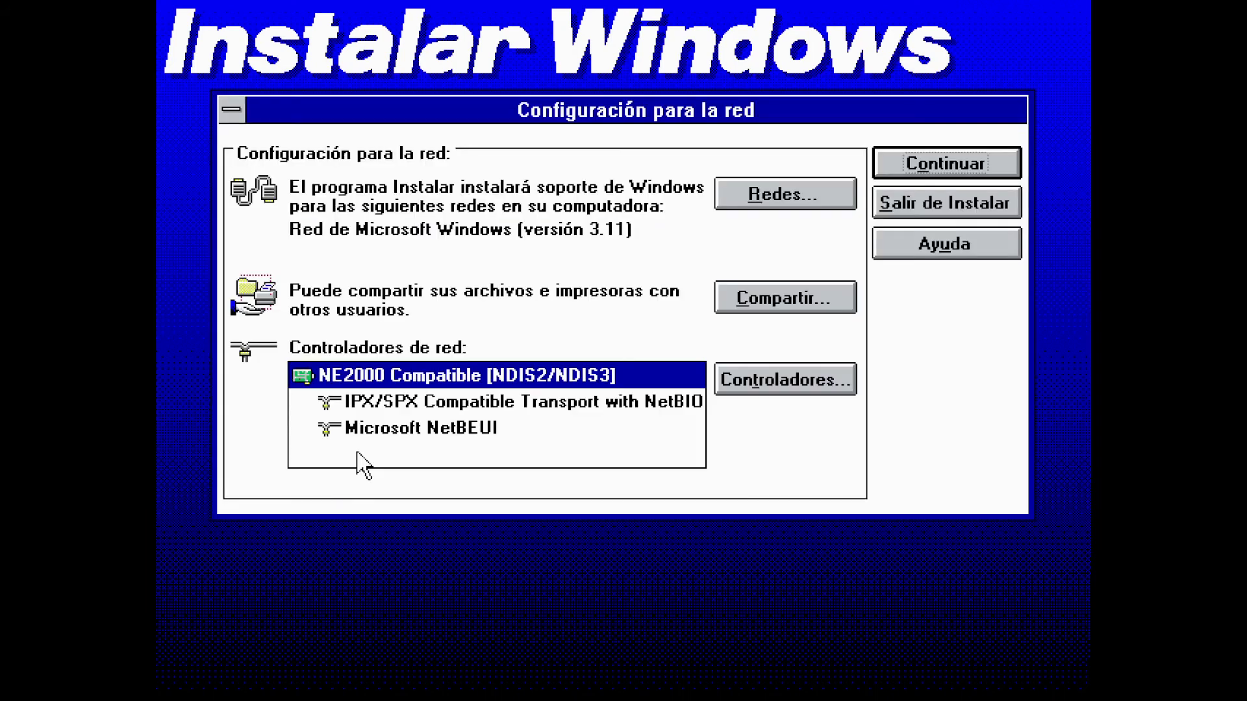
Set the NE2000 Compatible network card's IRQ to 10
click(954, 157)
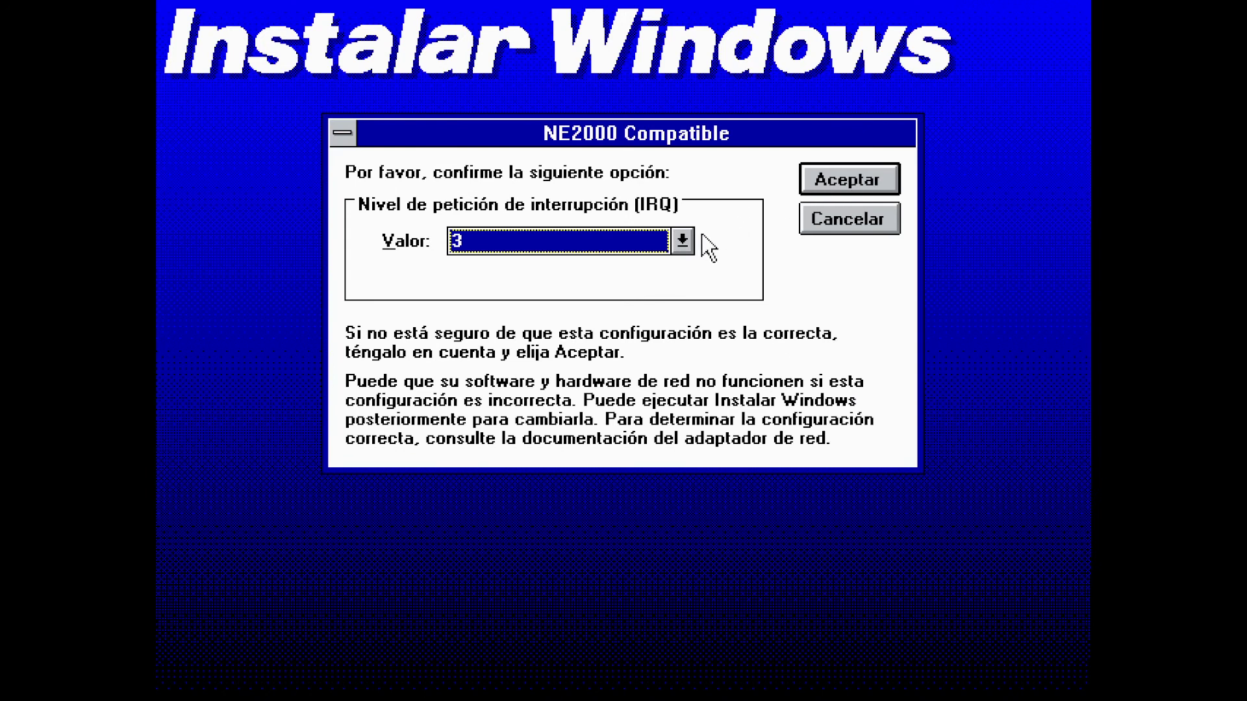
click(679, 246)
click(681, 321)
click(681, 321)
click(681, 321)
click(681, 321)
click(659, 321)
click(819, 191)
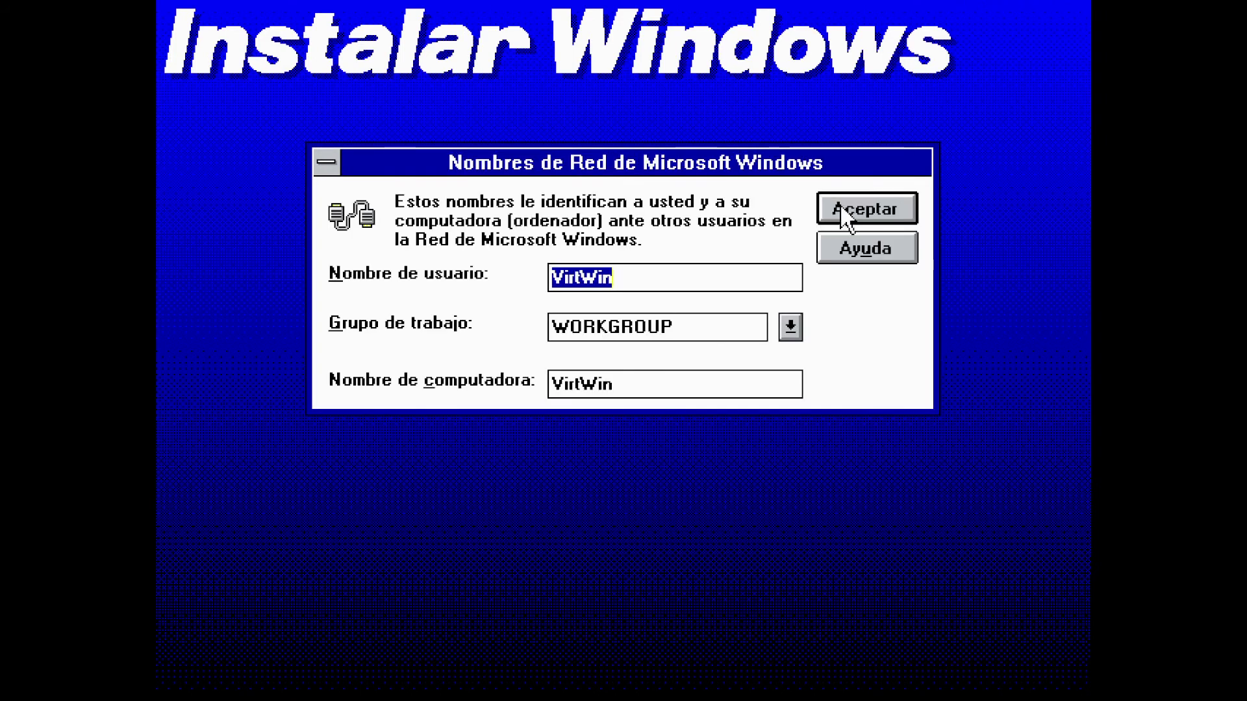
Keep the default network names with workgroup WORKGROUP and continue past the disk #8 prompts
click(840, 208)
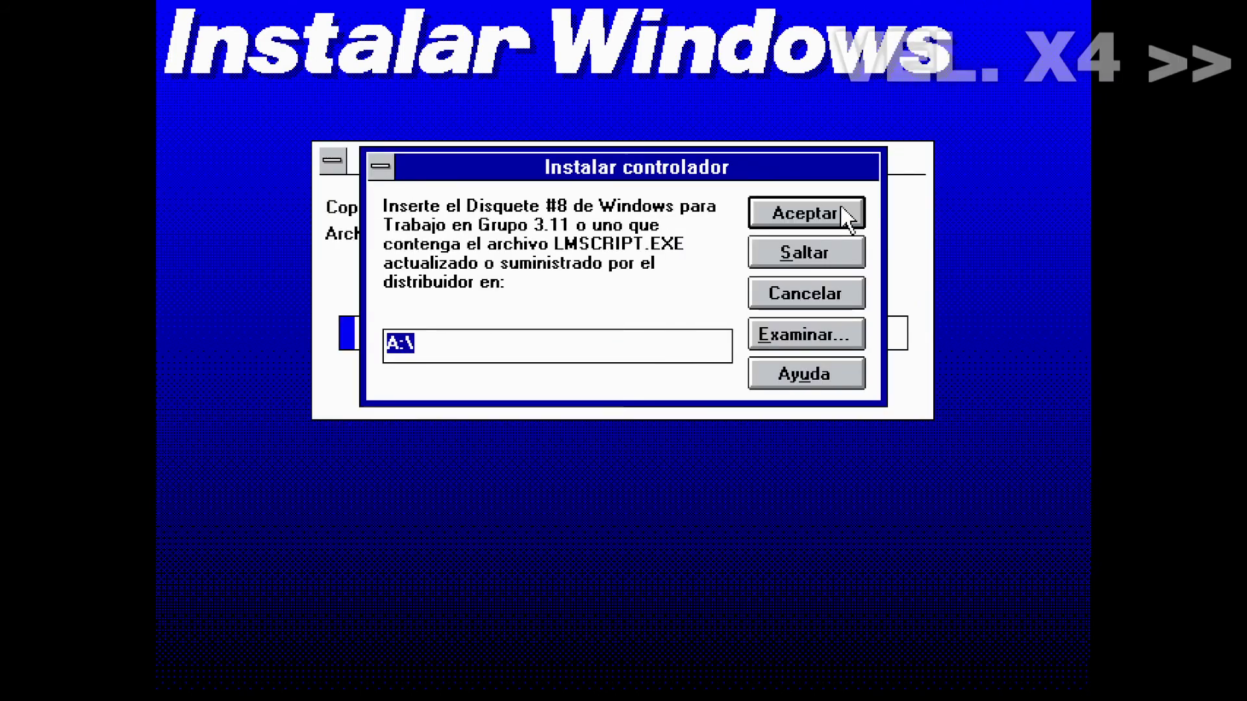
click(842, 209)
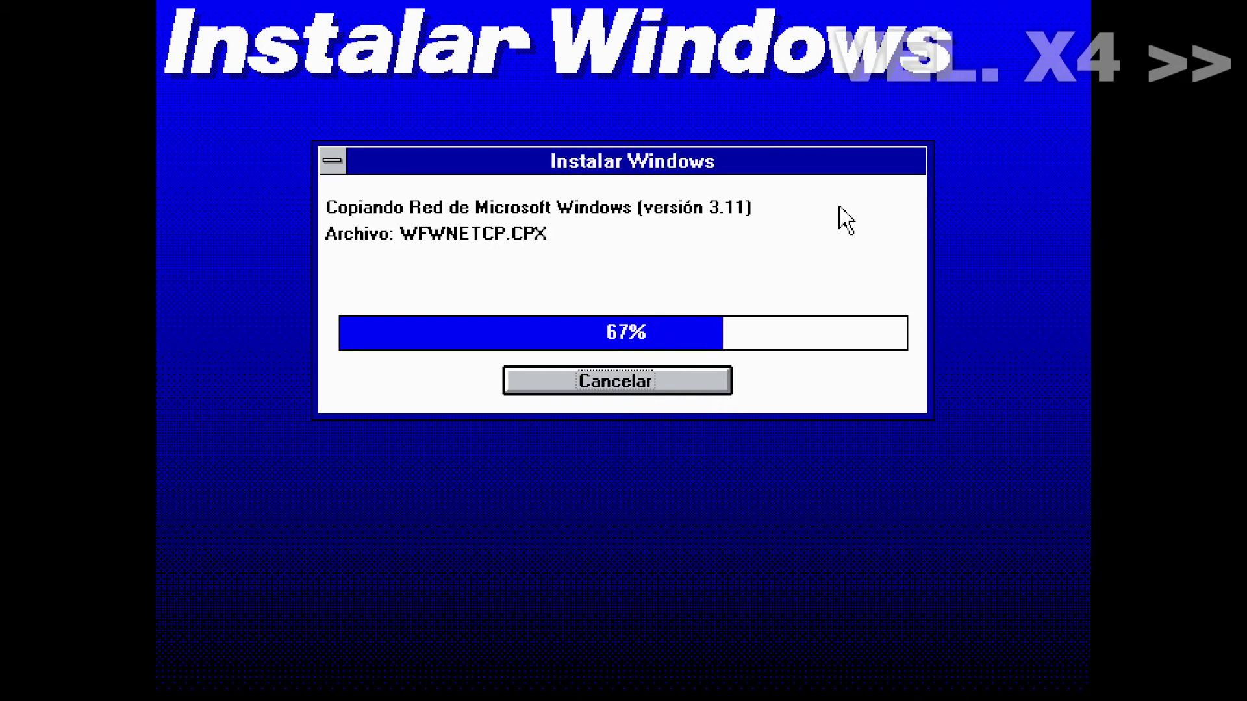
click(841, 209)
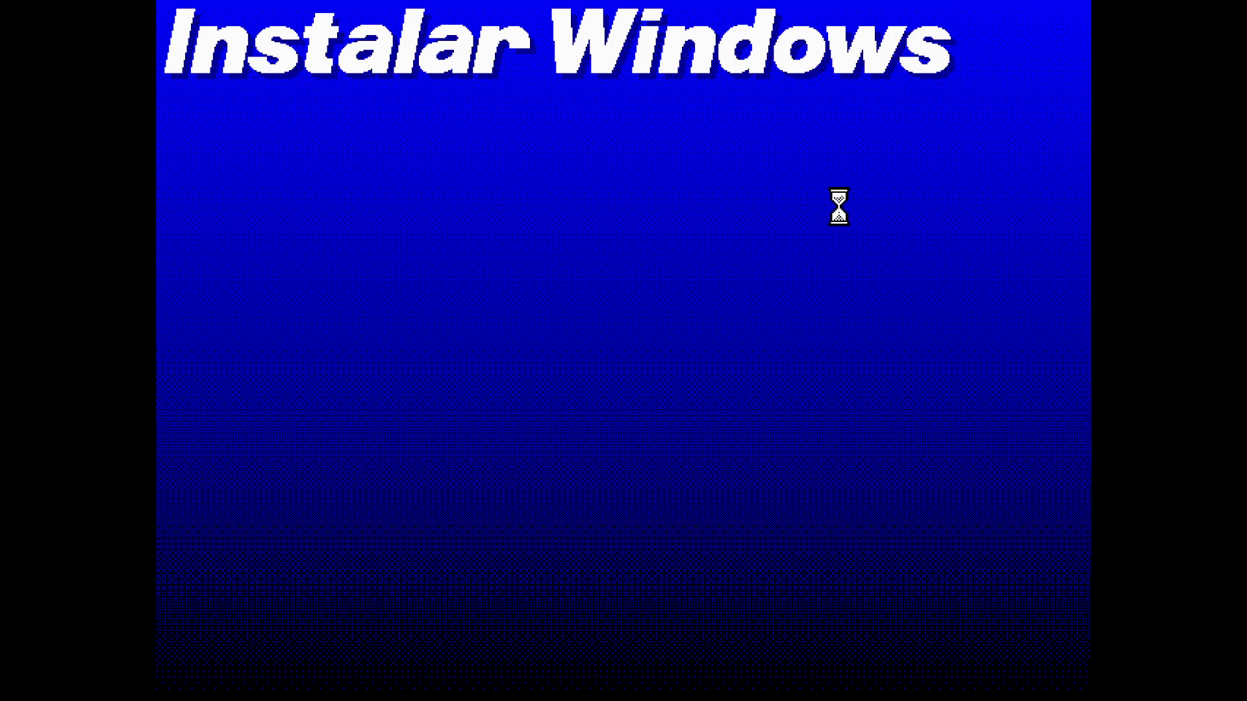
Accept automatic CONFIG.SYS and AUTOEXEC.BAT changes, skip the tutorial, and choose Reiniciar computadora
click(841, 208)
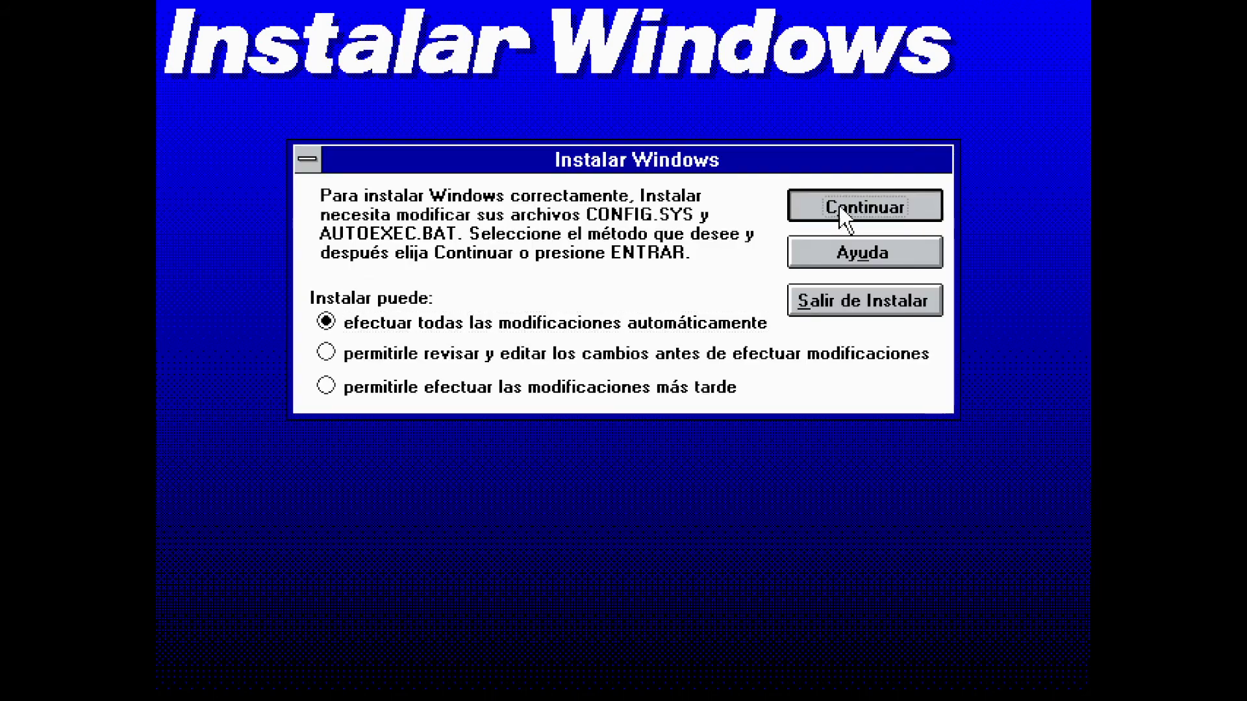
click(656, 469)
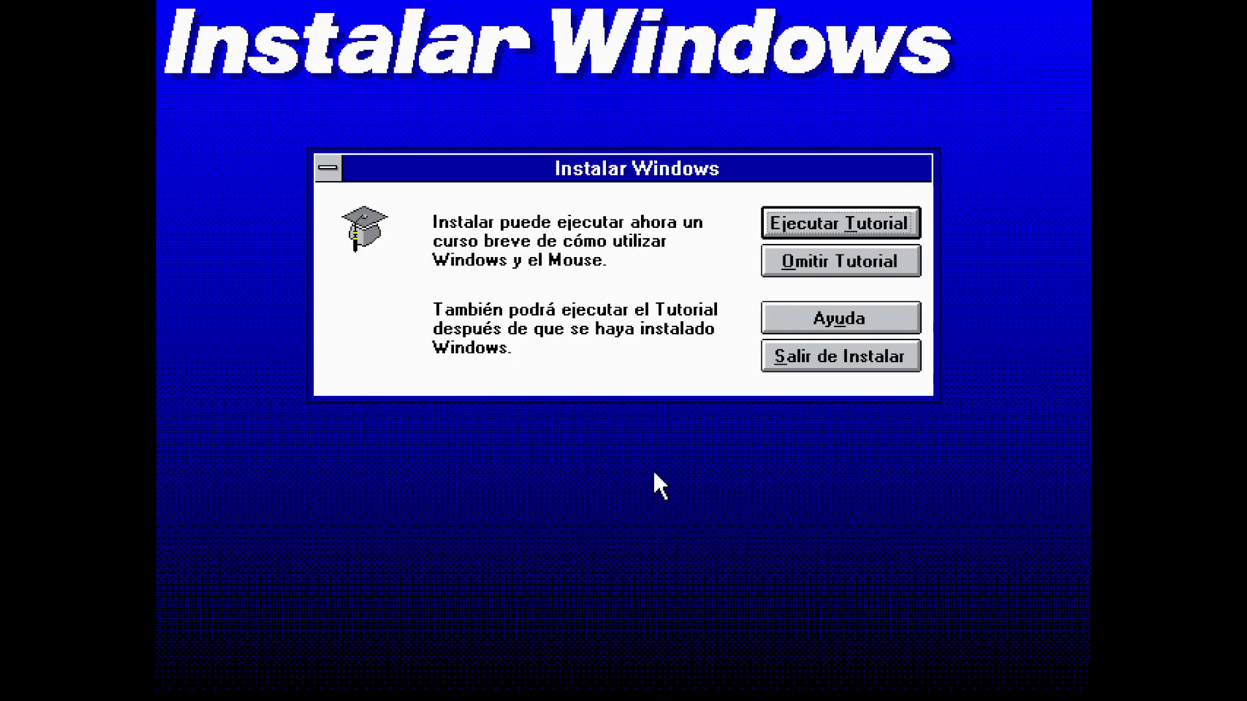
click(776, 268)
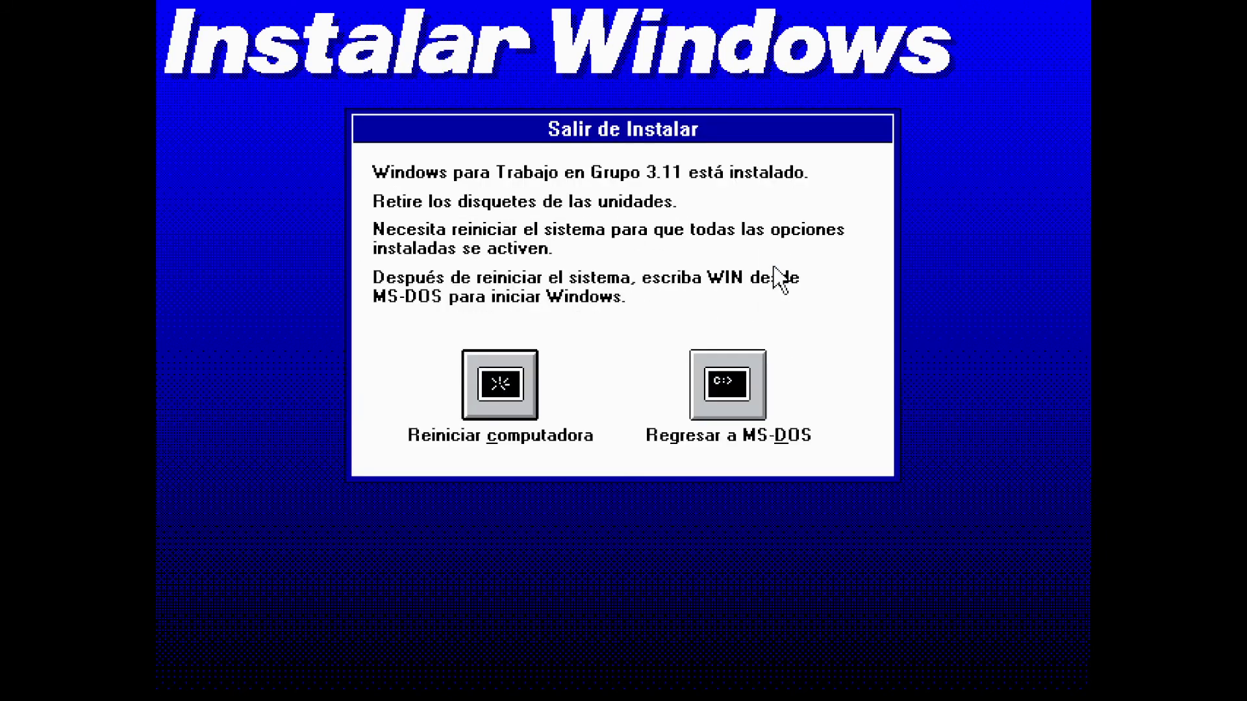
click(468, 390)
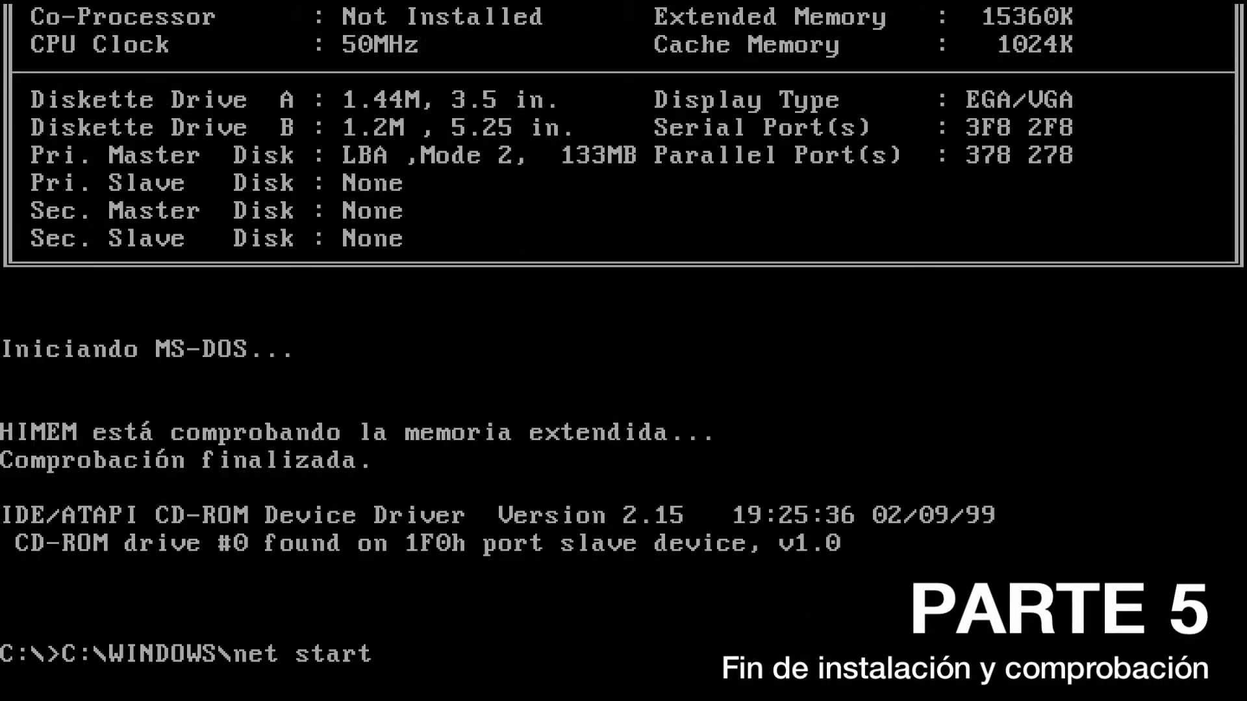
Start Windows with 'win' and submit the network logon with the password
text(win)
key(Return)
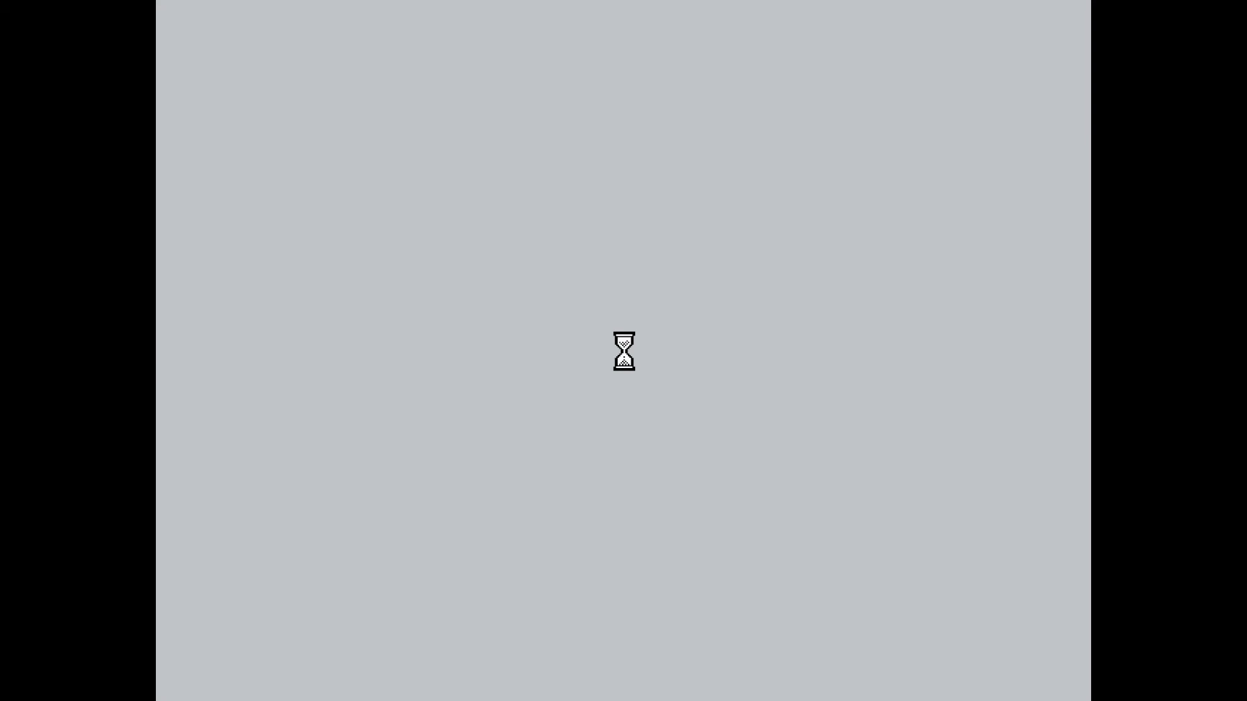
text(****)
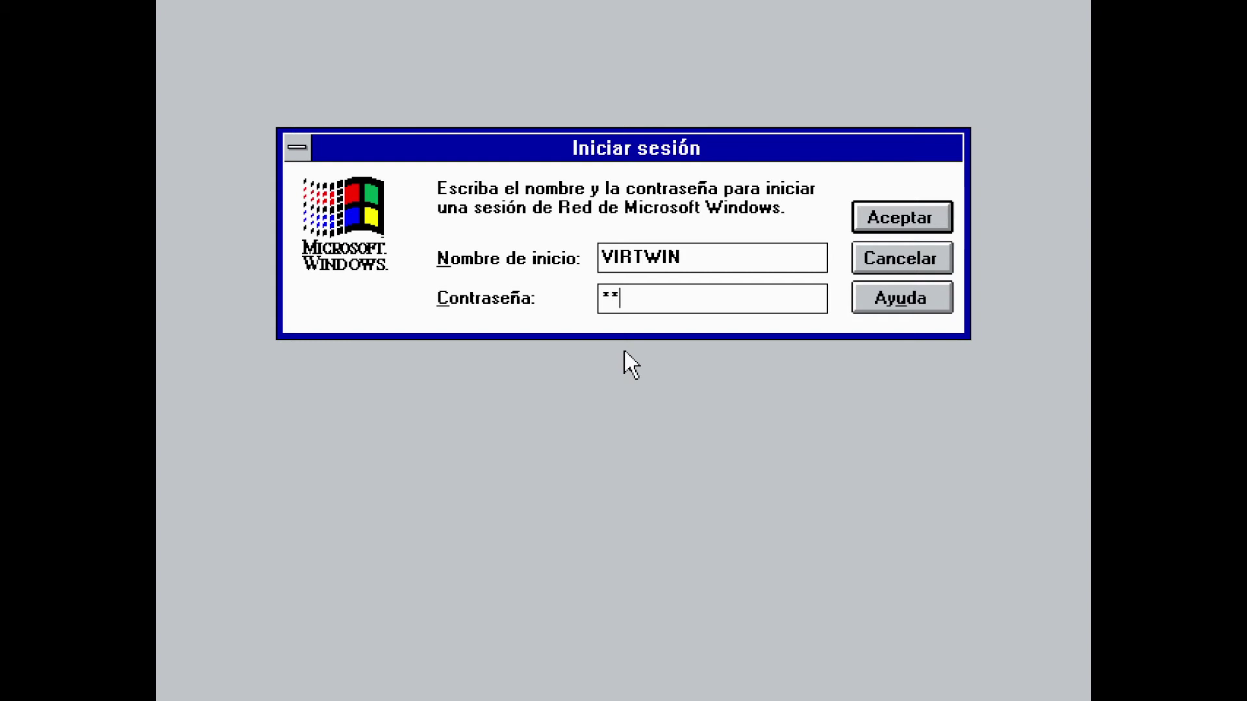
click(879, 216)
Agree to create a password file and confirm the repeated logon password
click(517, 280)
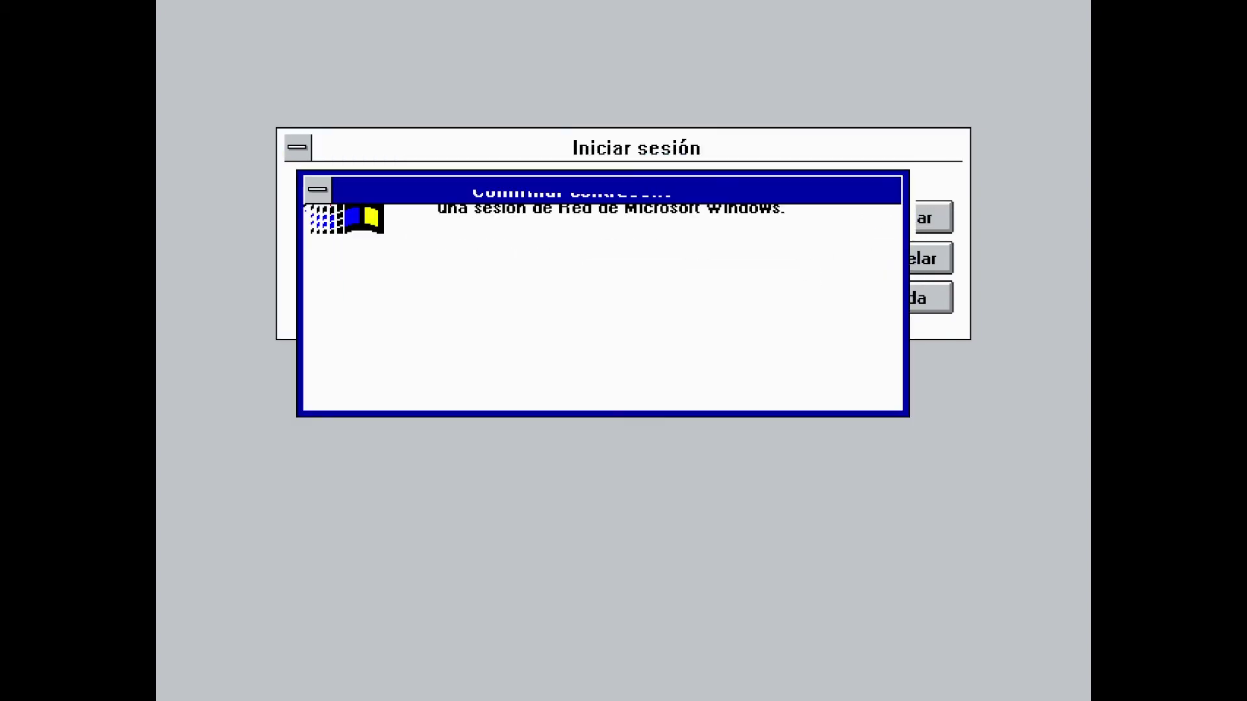
text(***)
click(809, 376)
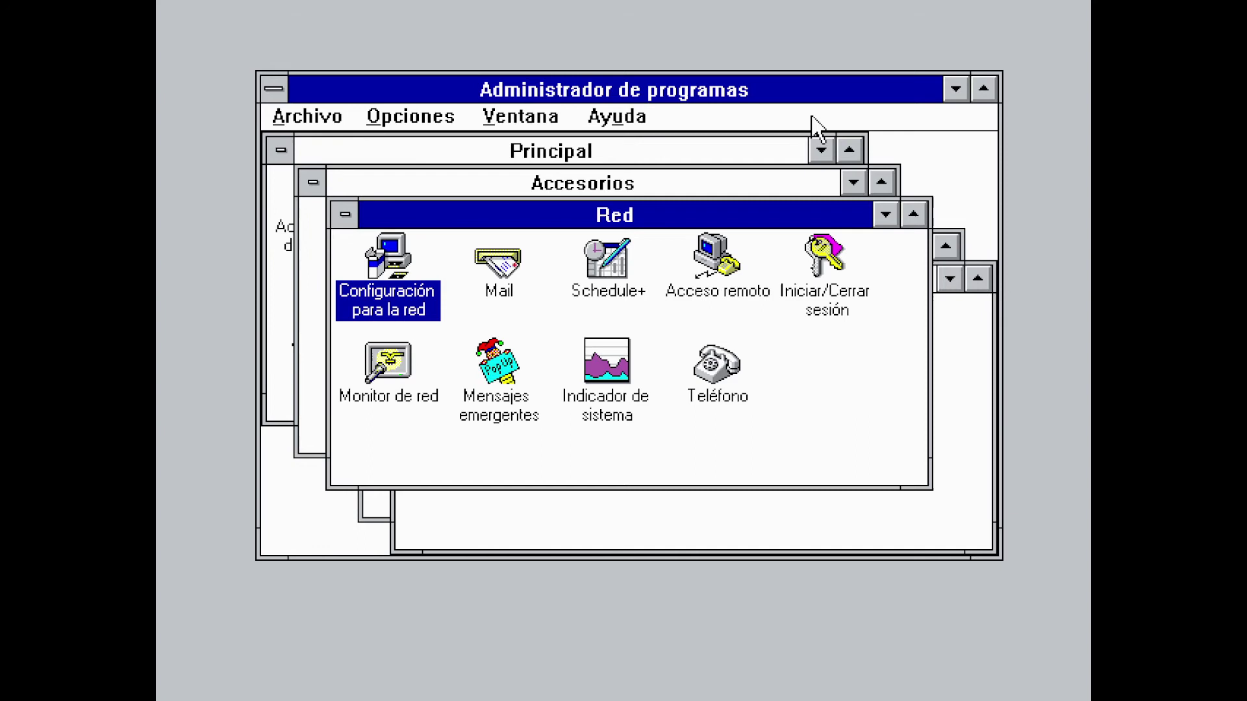
Minimize the Principal, Red, Juegos, Inicio and Accesorios groups to icons
click(822, 151)
click(887, 216)
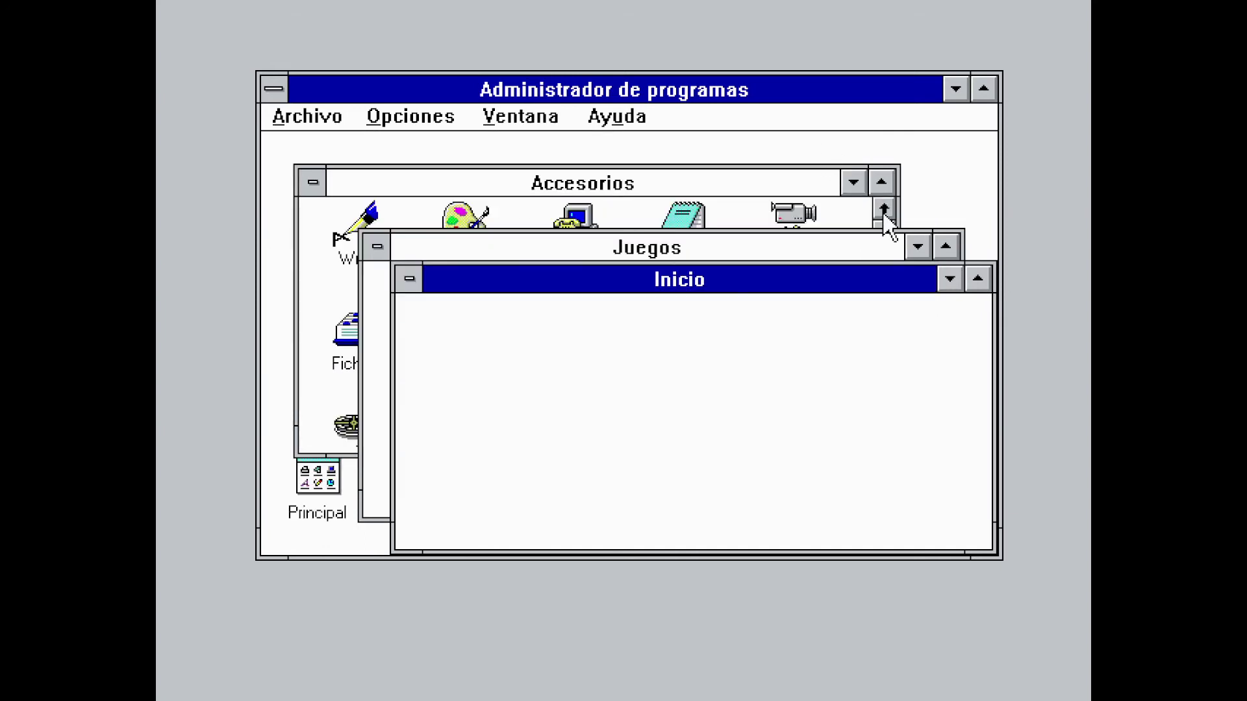
click(915, 250)
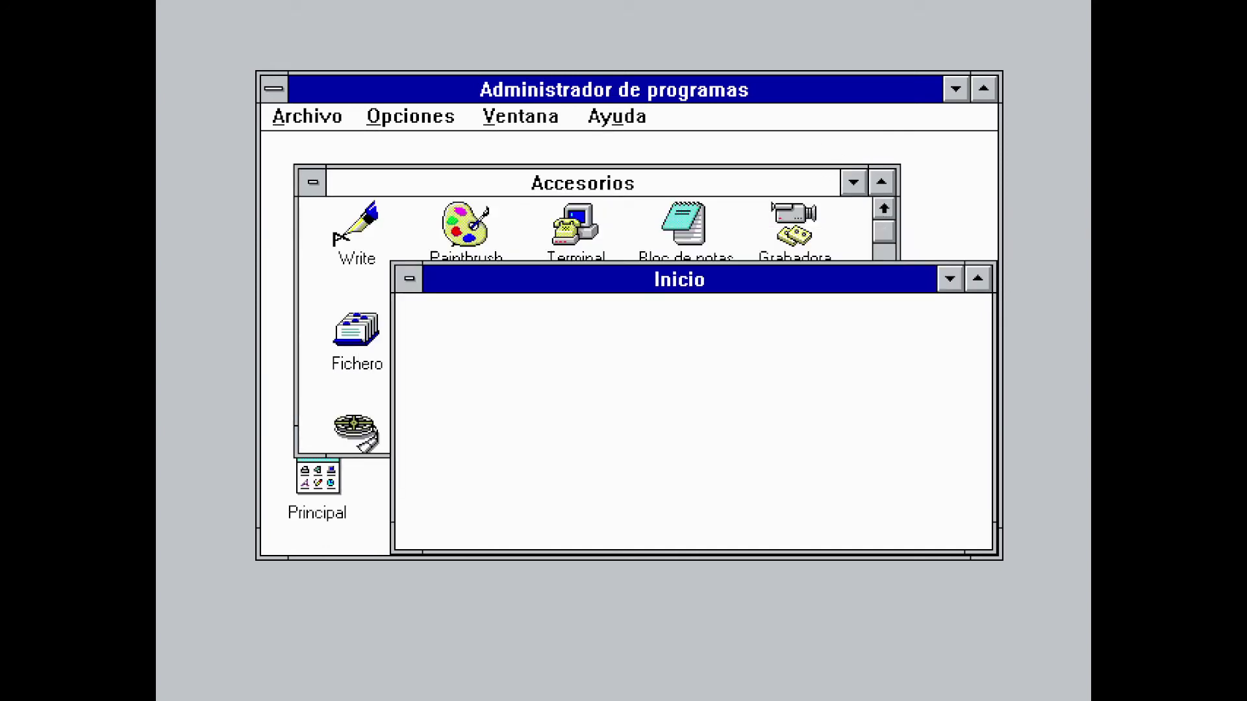
click(949, 281)
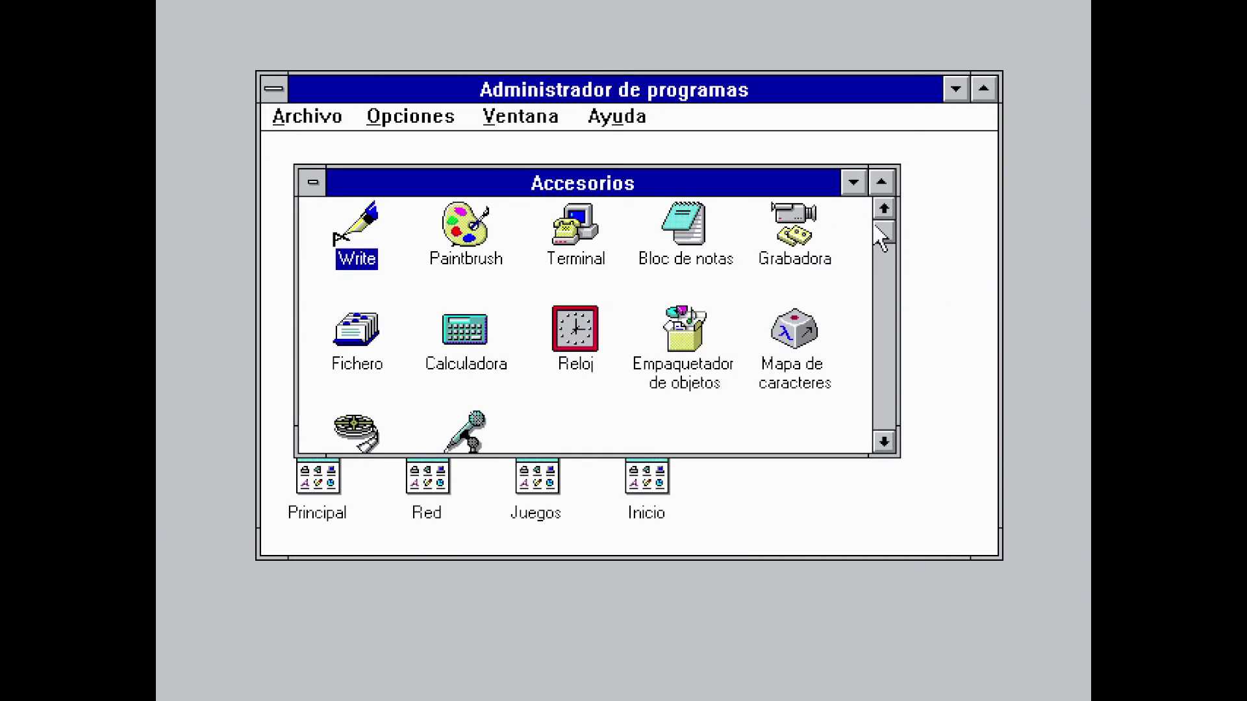
click(847, 189)
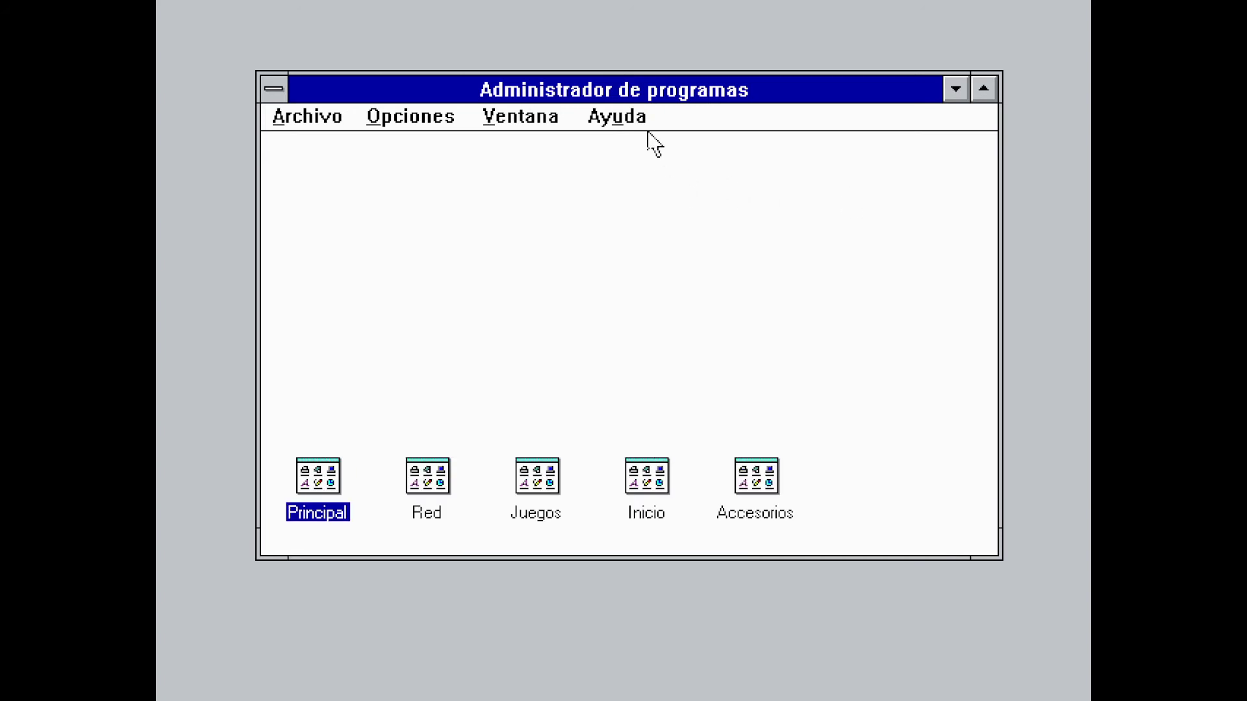
View the version 3.11 details under Ayuda > Acerca de, then launch MS-DOS from Principal
click(614, 116)
click(659, 271)
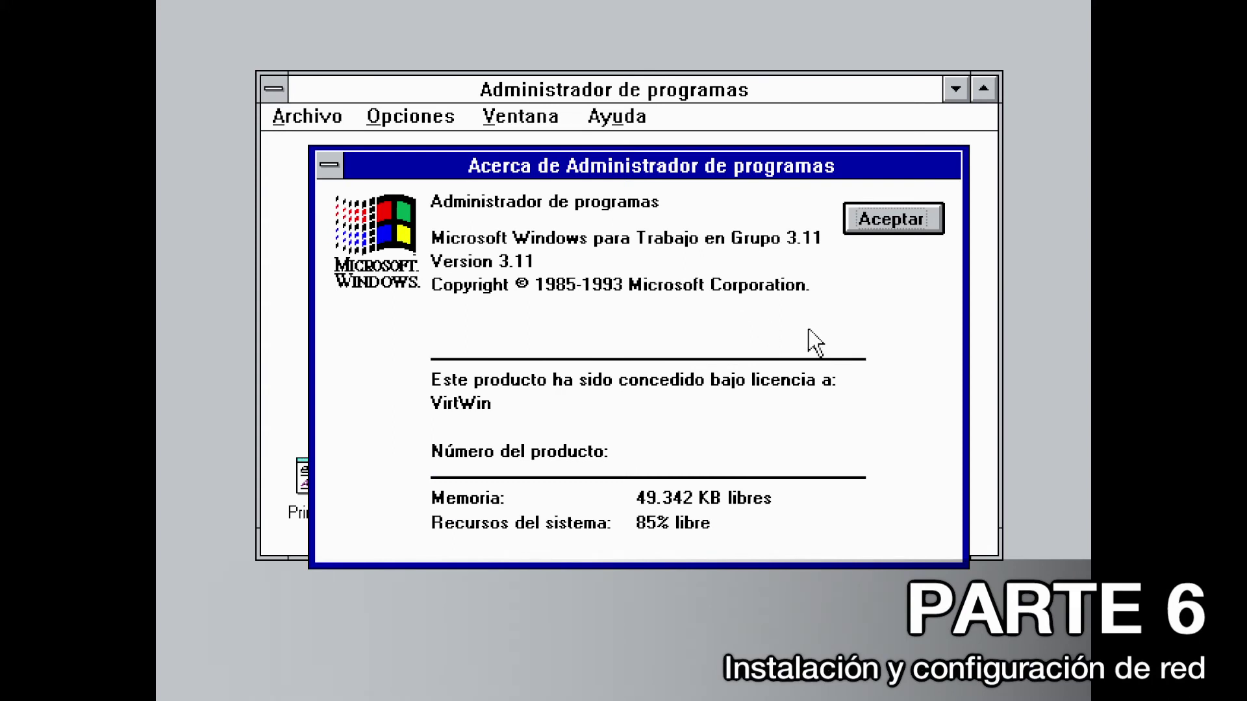
click(858, 228)
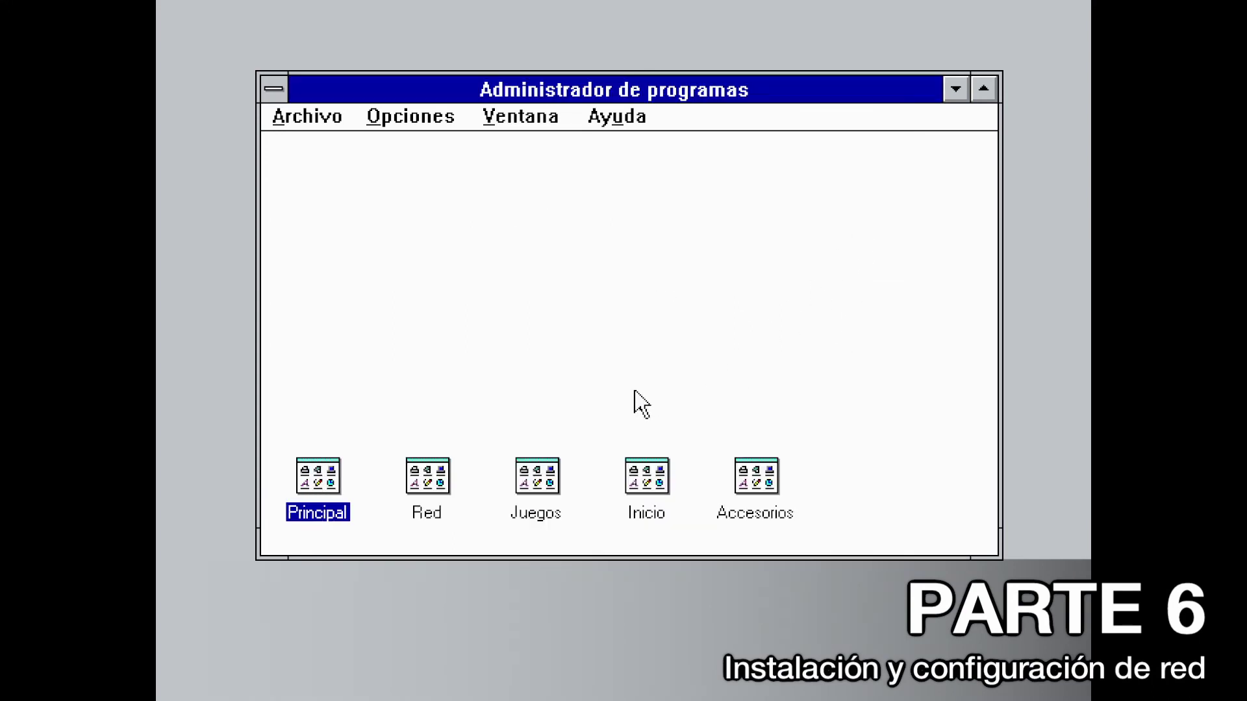
double_click(302, 487)
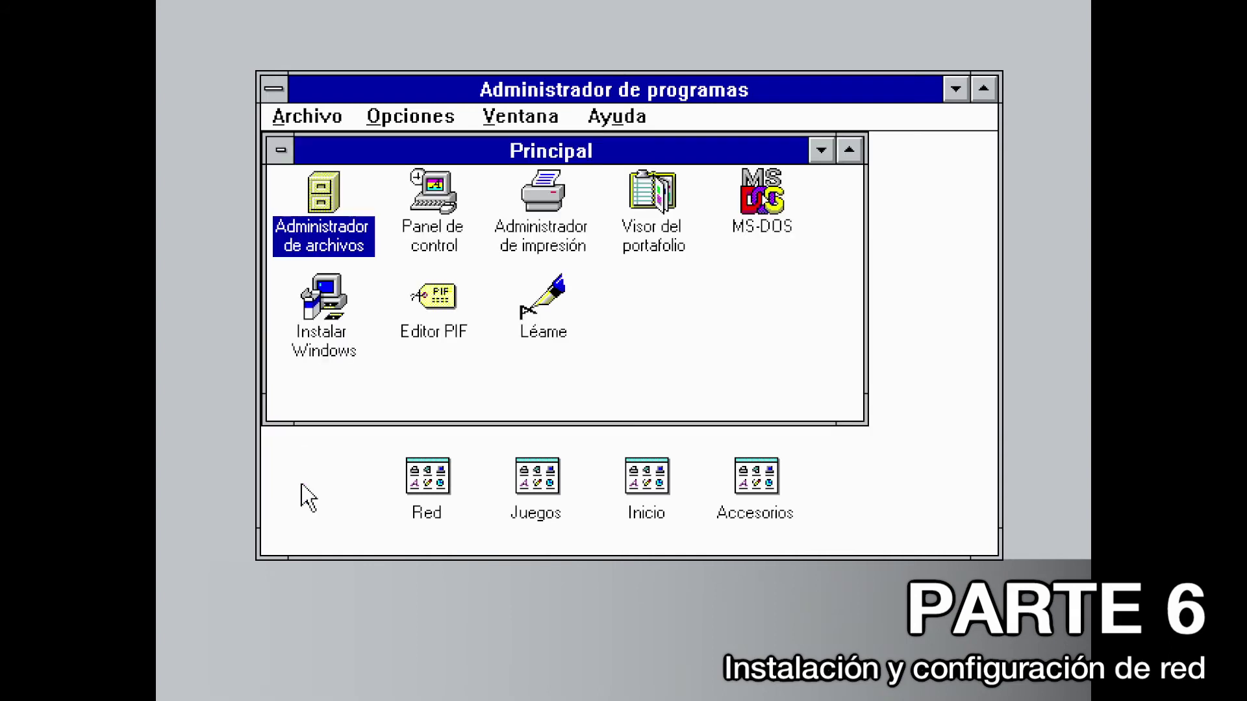
double_click(769, 235)
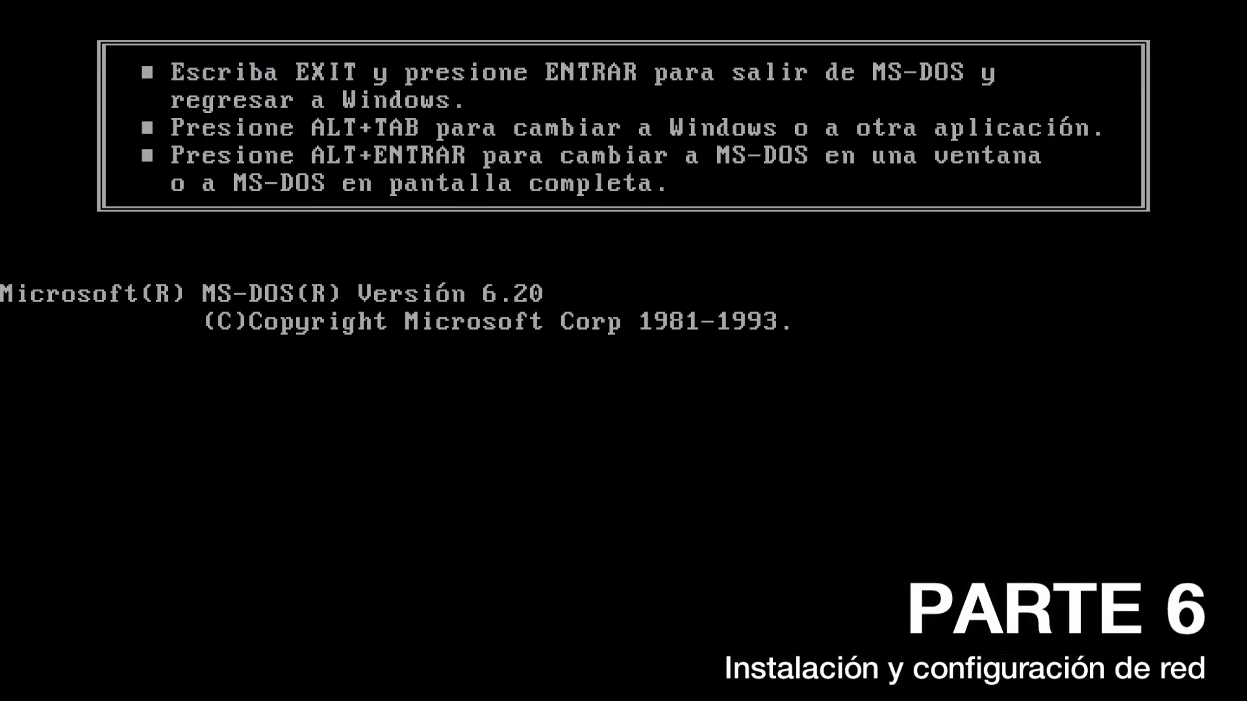
Create a tcp folder in the root of C: and copy tcp32b.exe from A: into it
text(cd ..)
key(Return)
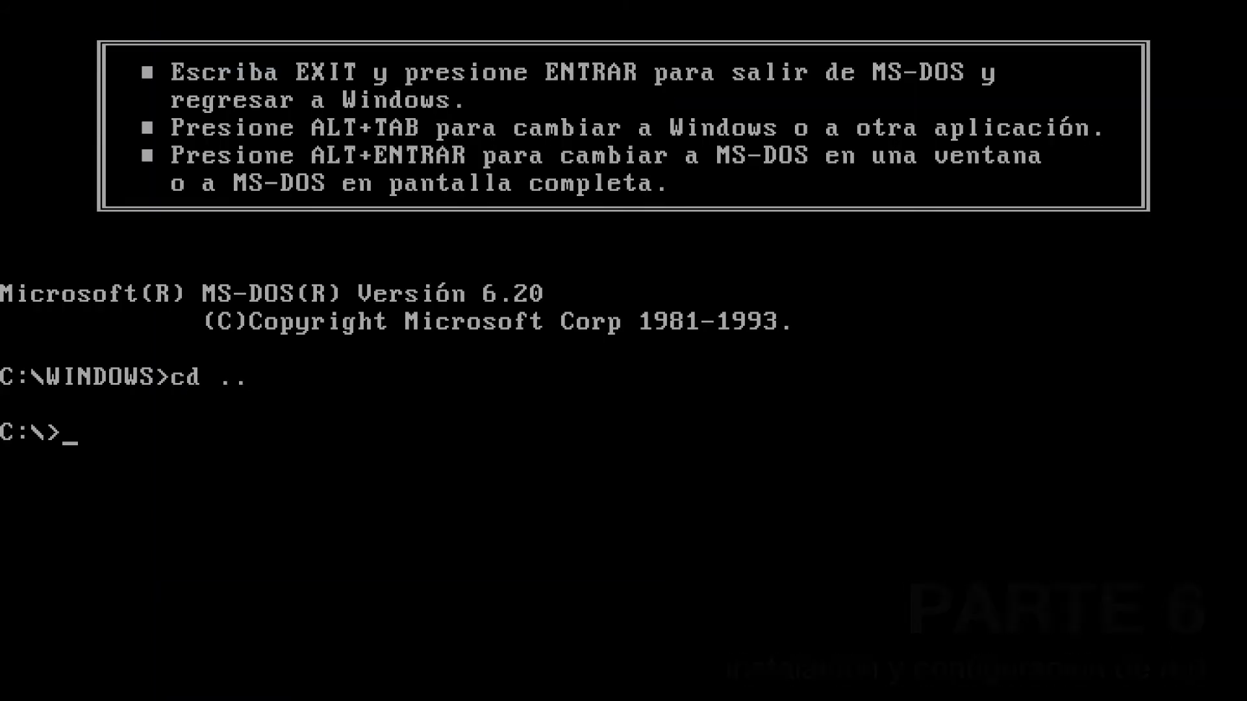
text(md tcp)
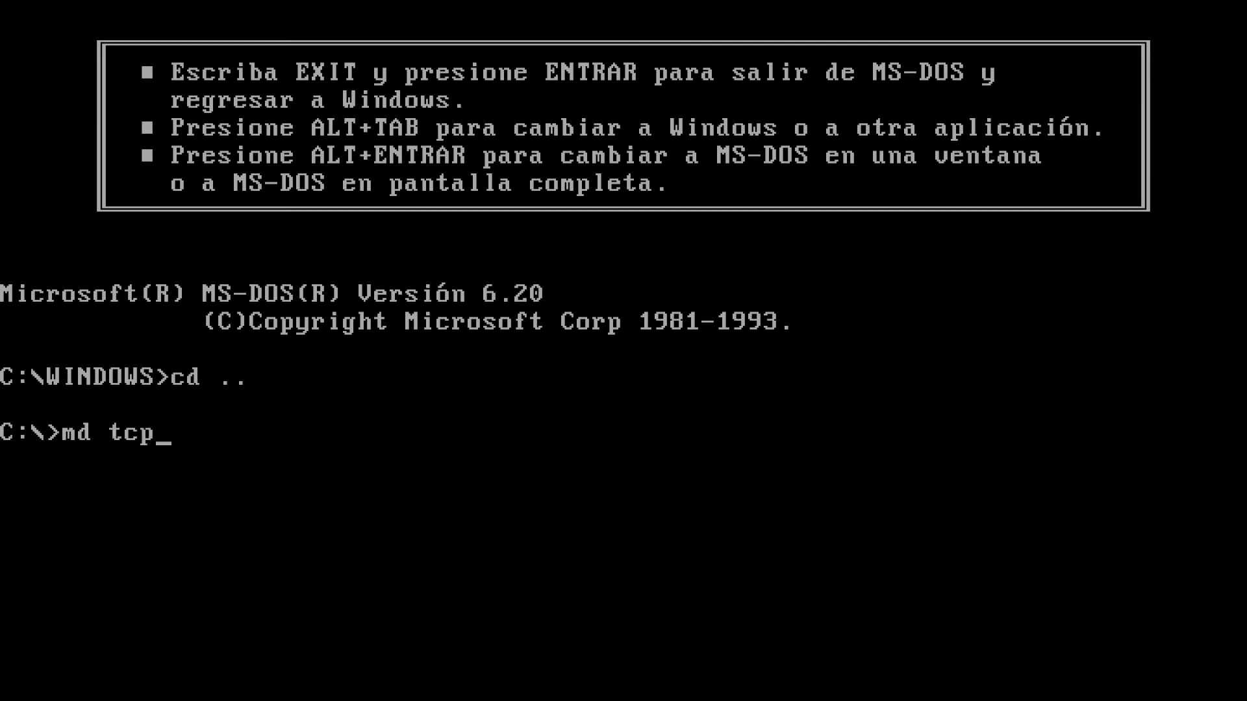
key(Return)
text(a)
text(copy )
text(tcp)
text(32b.)
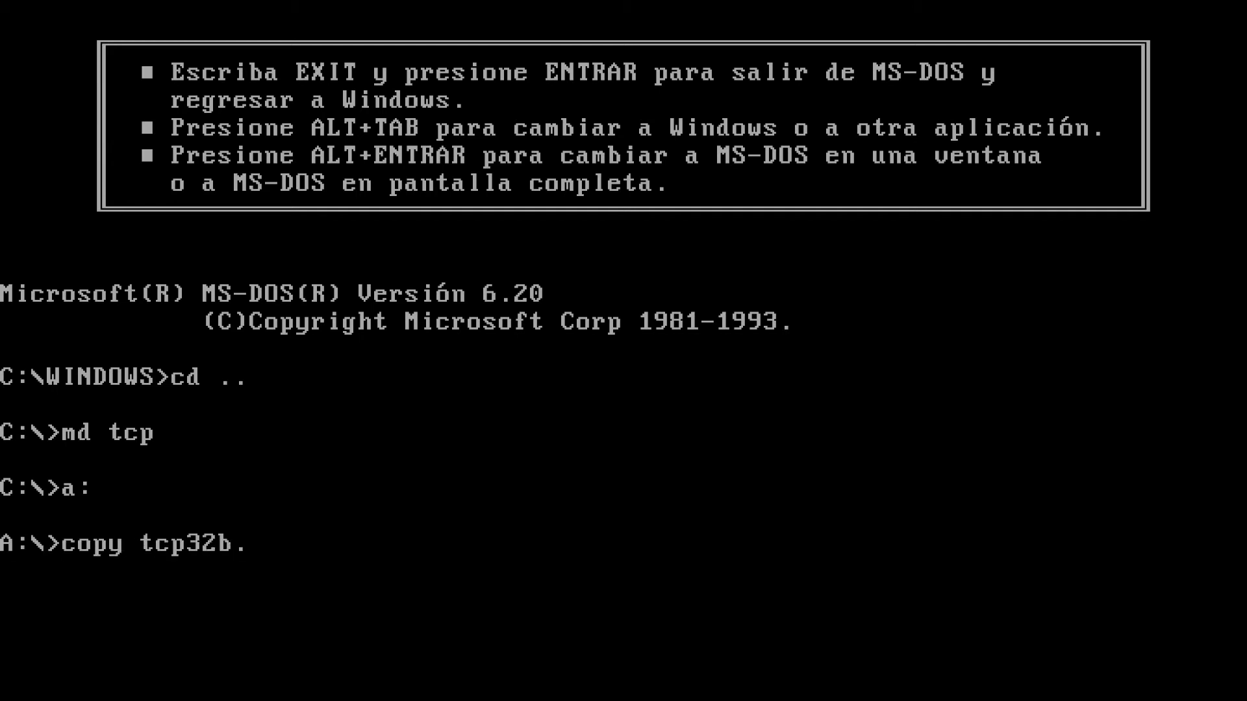
text(exe c:	cp)
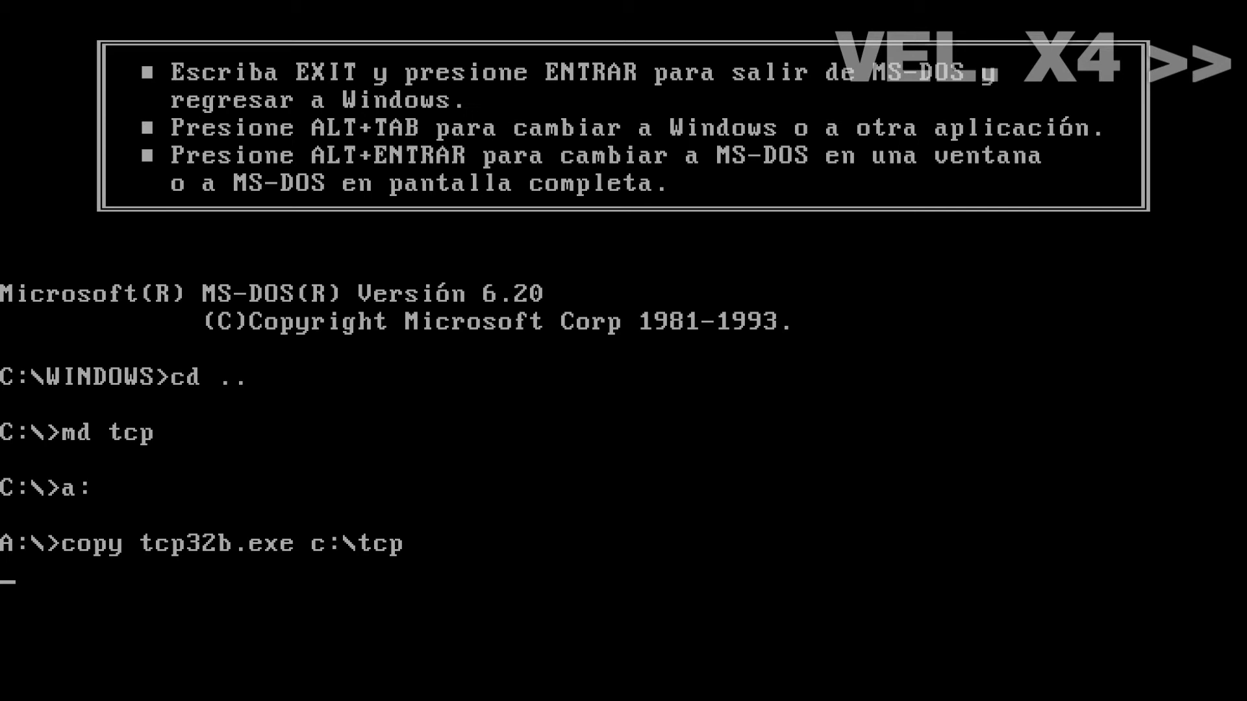
key(Return)
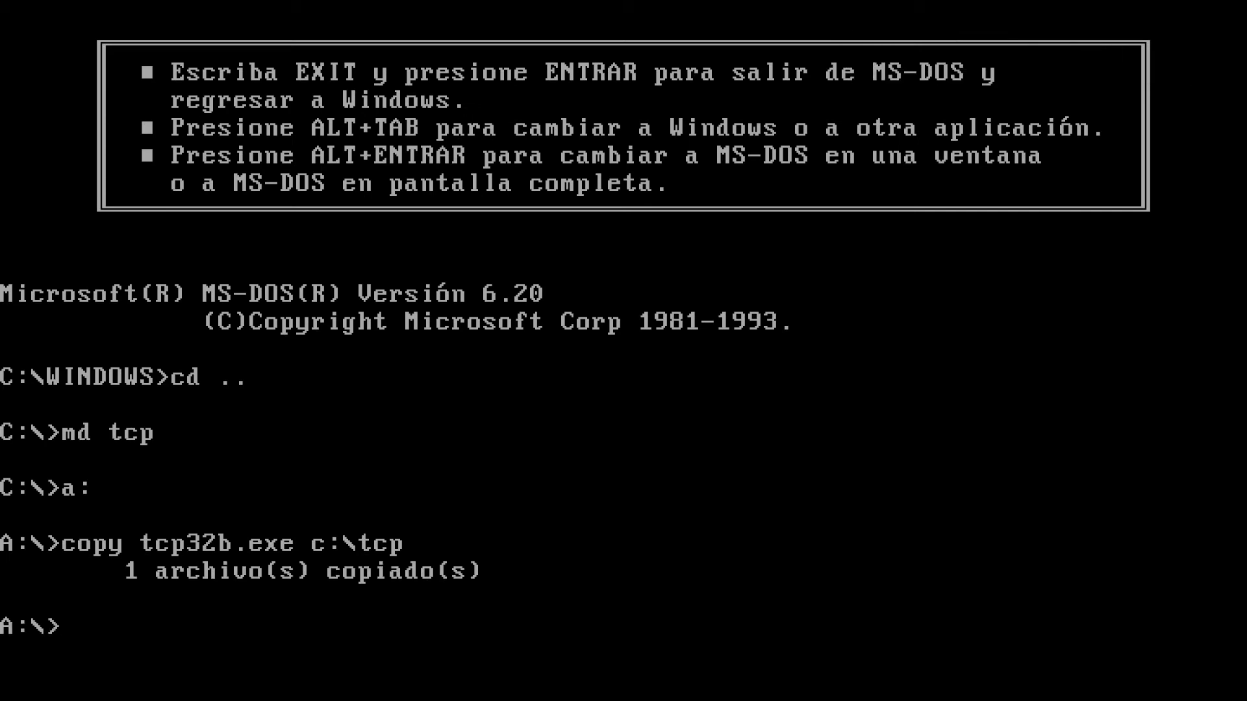
Run tcp32b inside C:\TCP to extract the package, then exit back to Windows
text(c:)
key(Return)
text(cd tcp)
key(Return)
text(tcp32b)
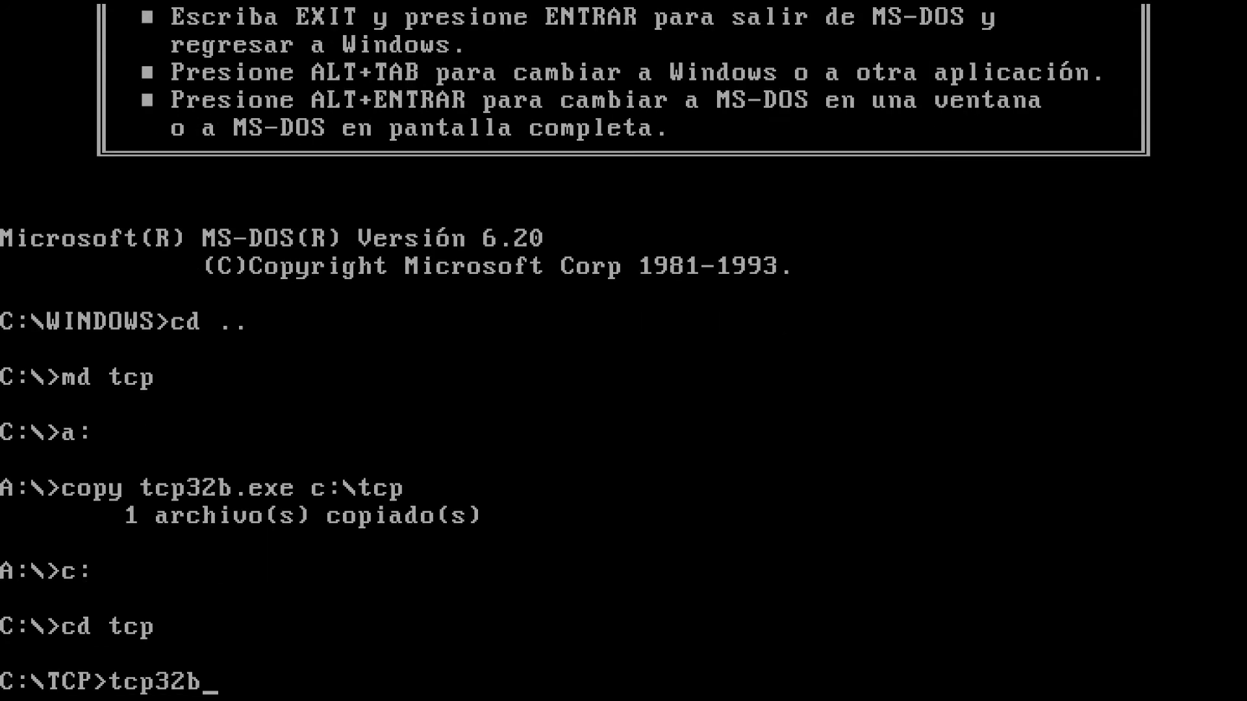
key(Return)
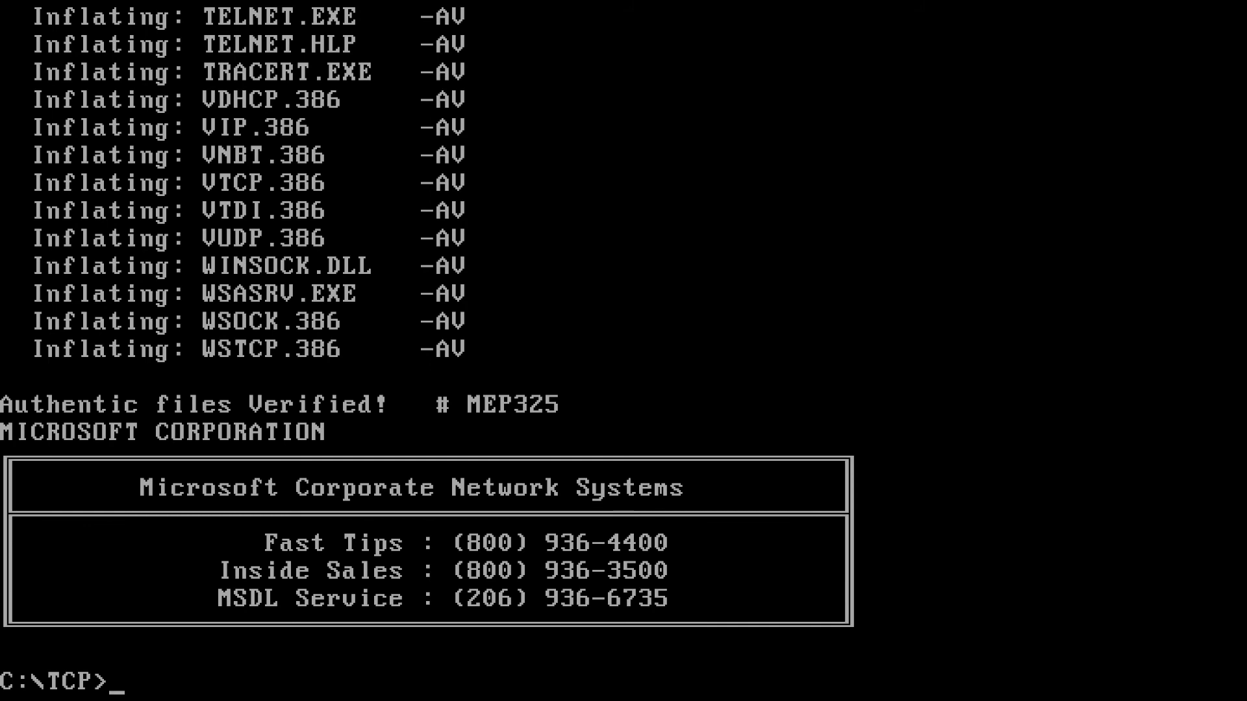
text(exit)
key(Return)
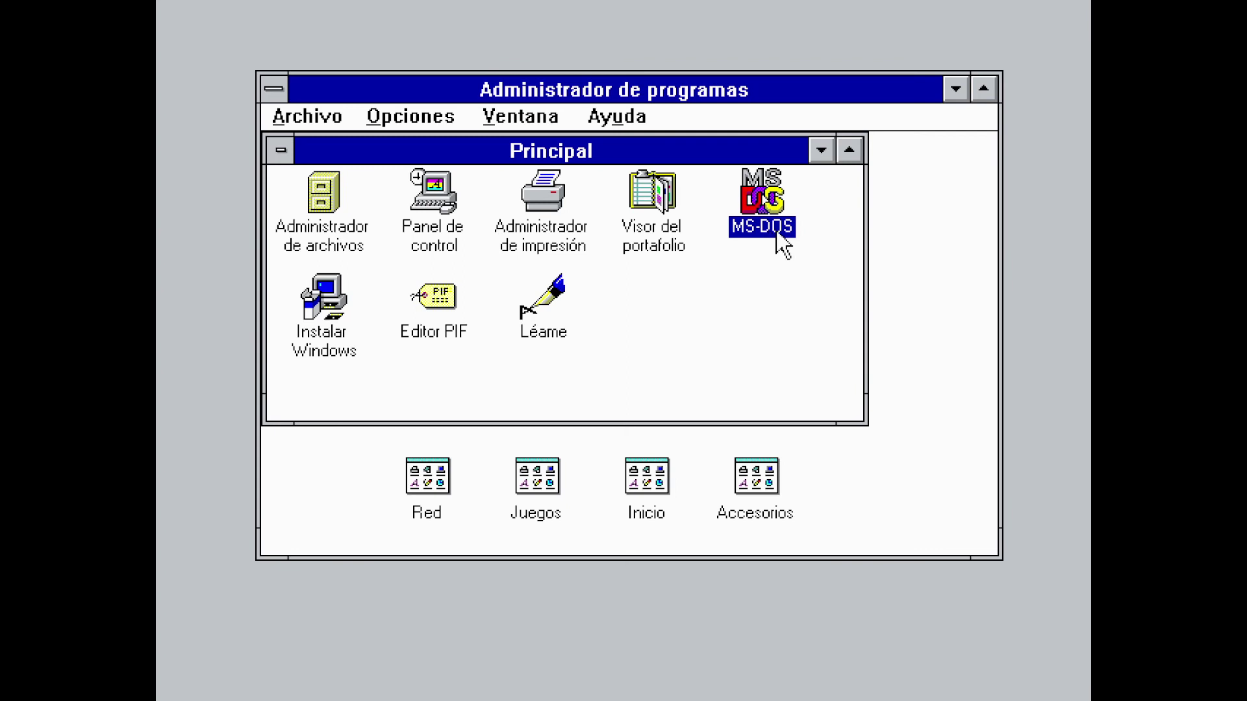
Open Network Setup from the Red group and show the network drivers list
click(822, 150)
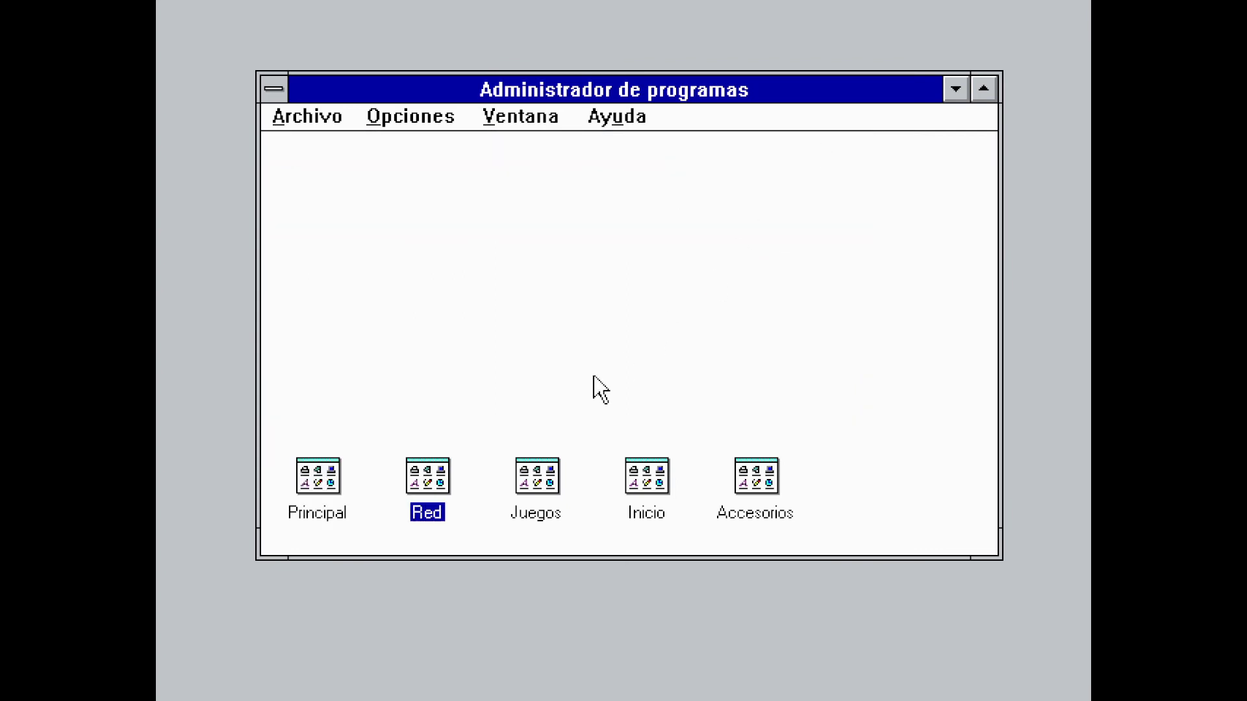
double_click(419, 503)
double_click(390, 260)
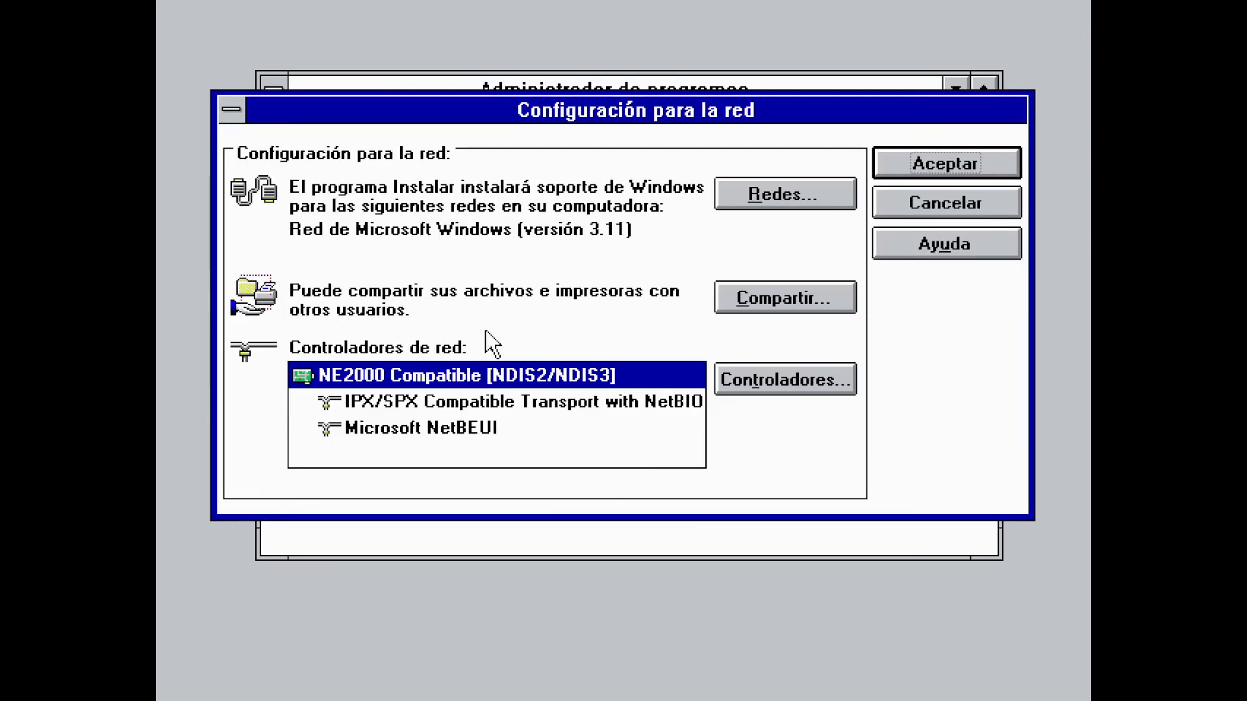
click(742, 382)
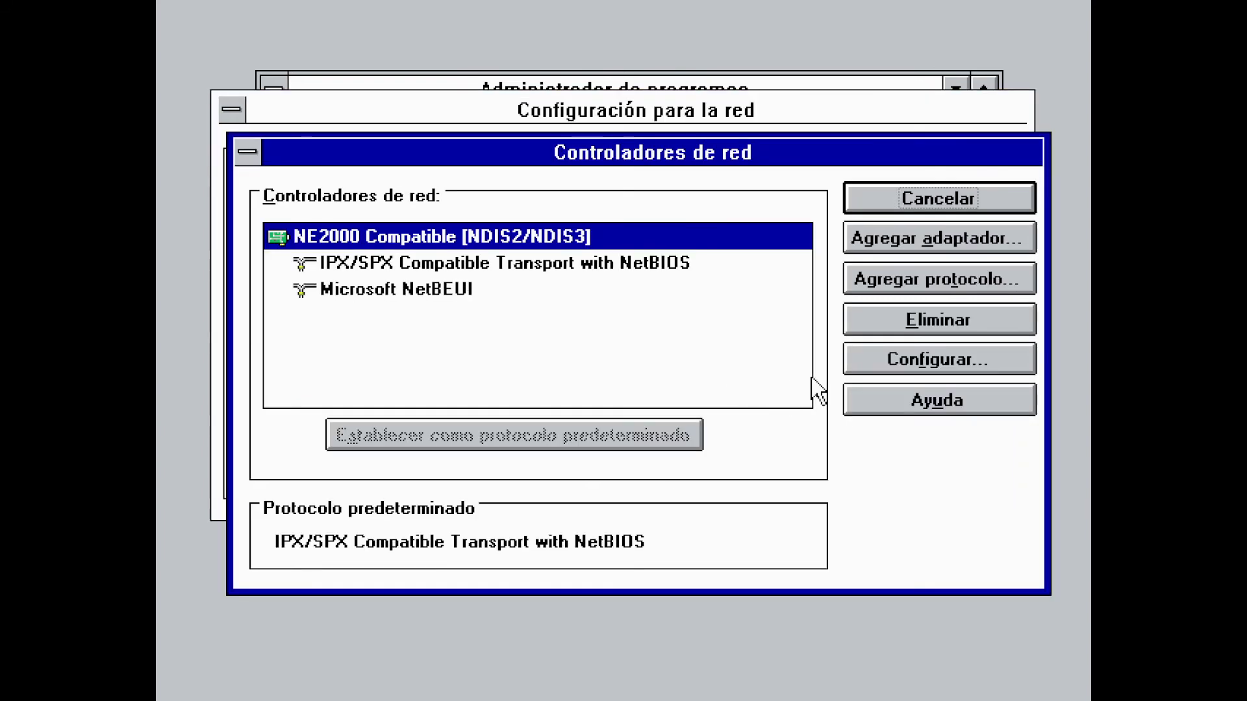
Add Microsoft TCP/IP-32 3.11b as an unlisted protocol from C:\TCP and apply the configuration
click(856, 287)
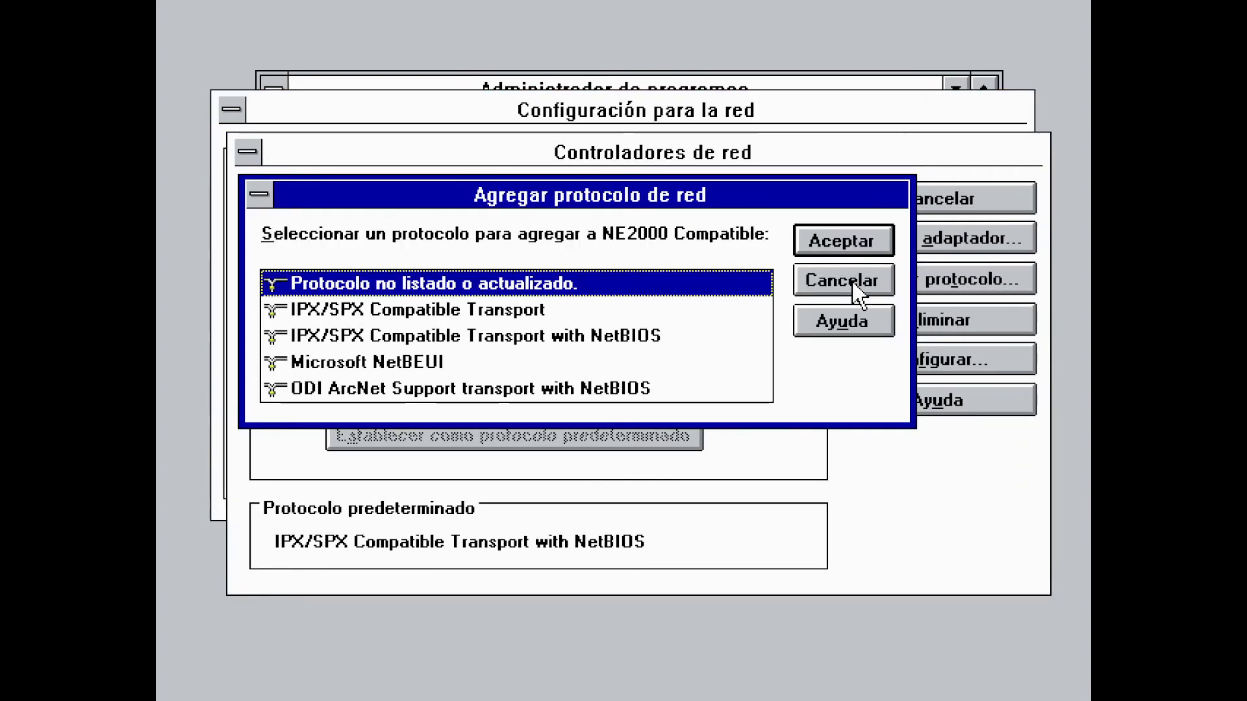
click(840, 236)
text(C:\TCP)
click(748, 283)
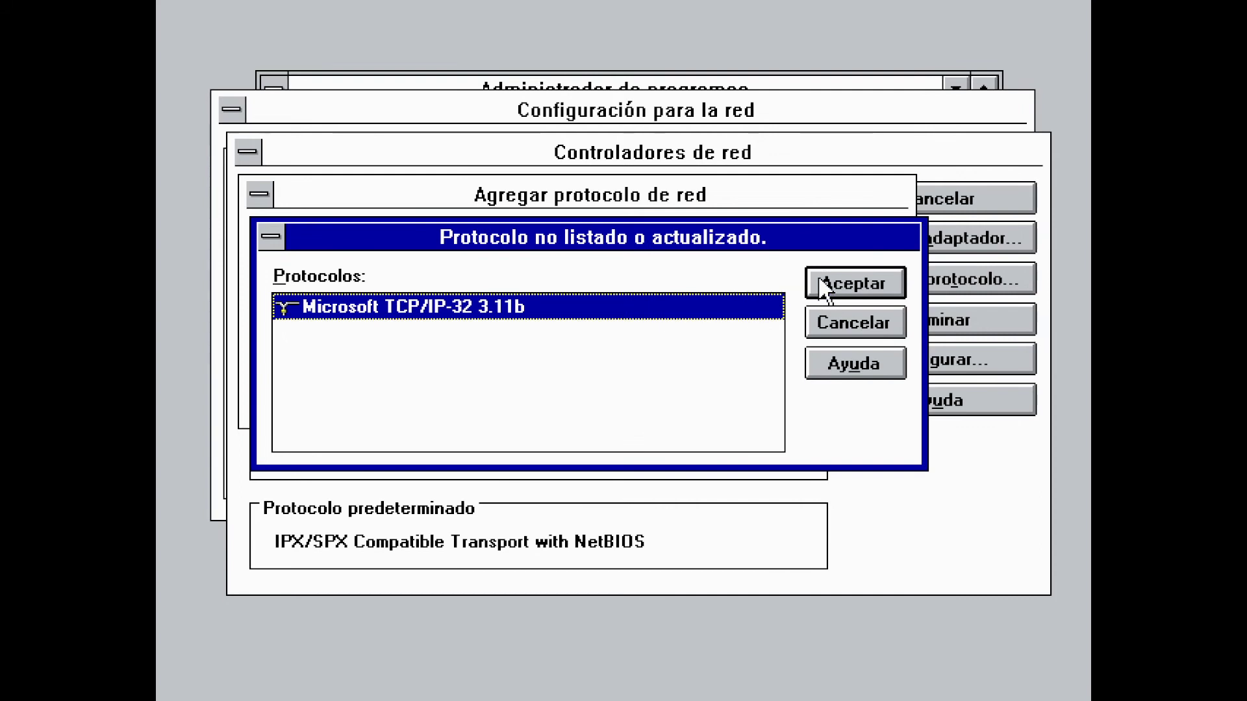
click(820, 283)
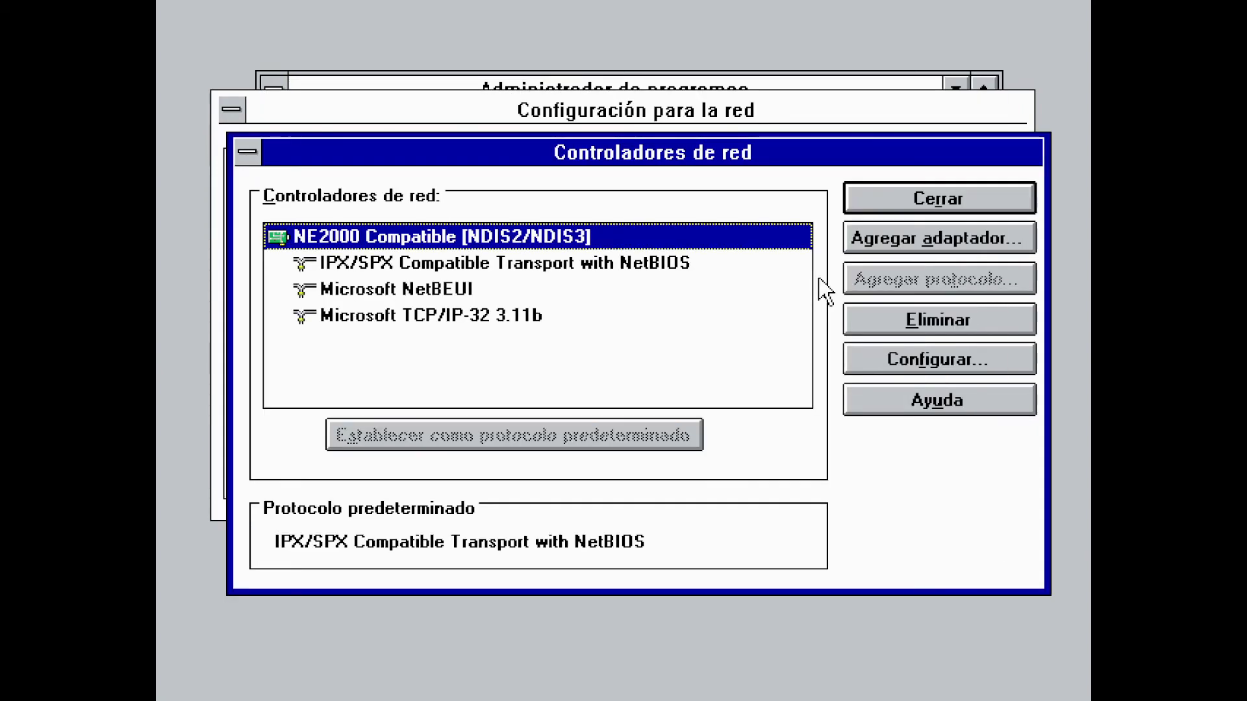
click(907, 206)
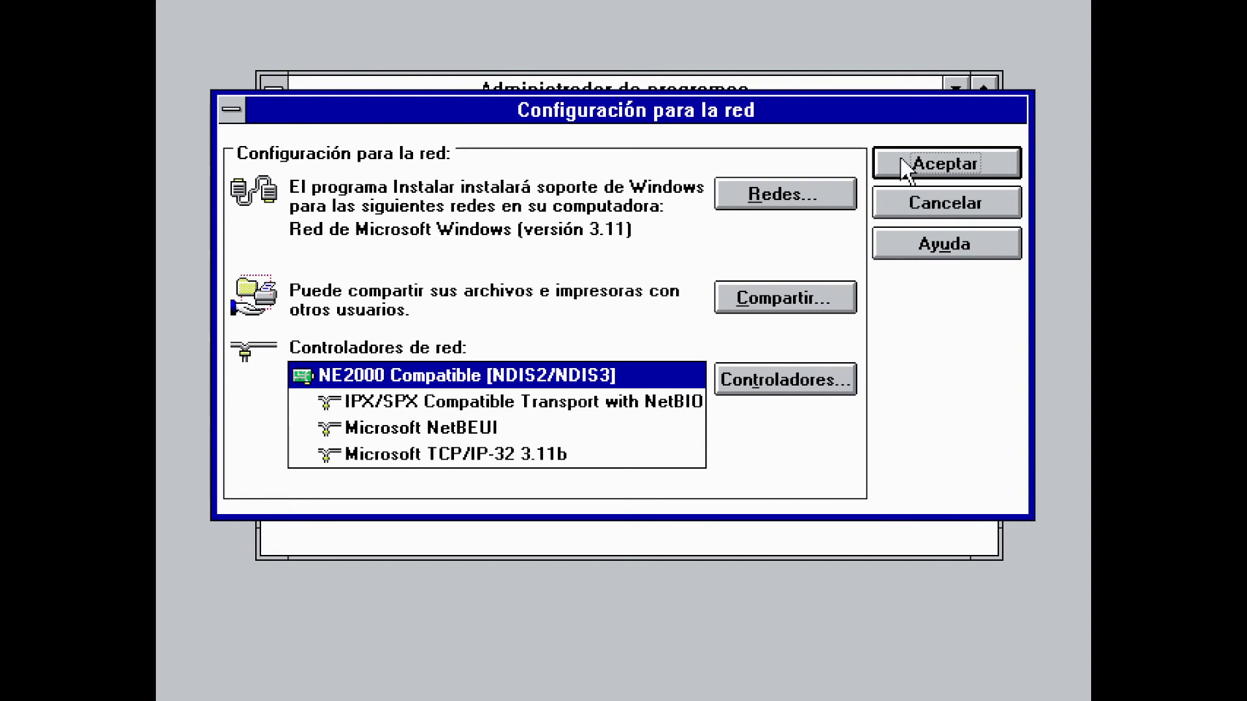
click(910, 170)
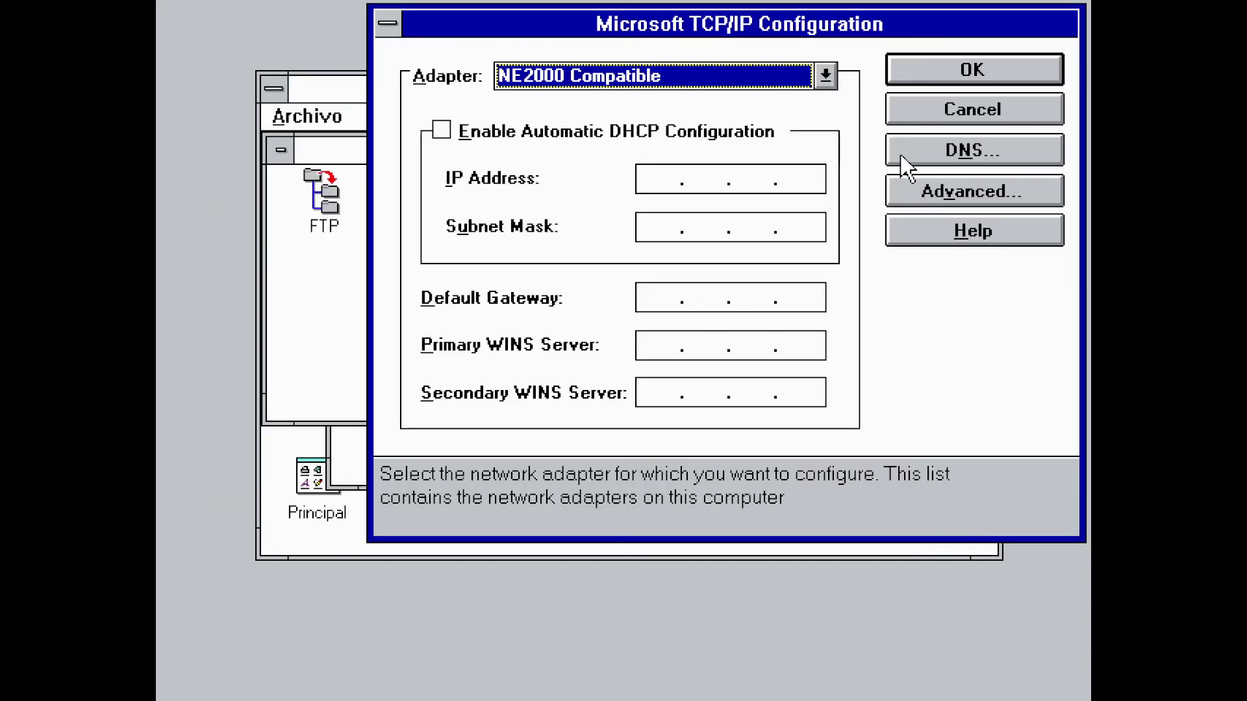
Enter IP address 10.0.2.15, subnet mask 255.255.255.0 and default gateway 10.0.2.2
click(665, 178)
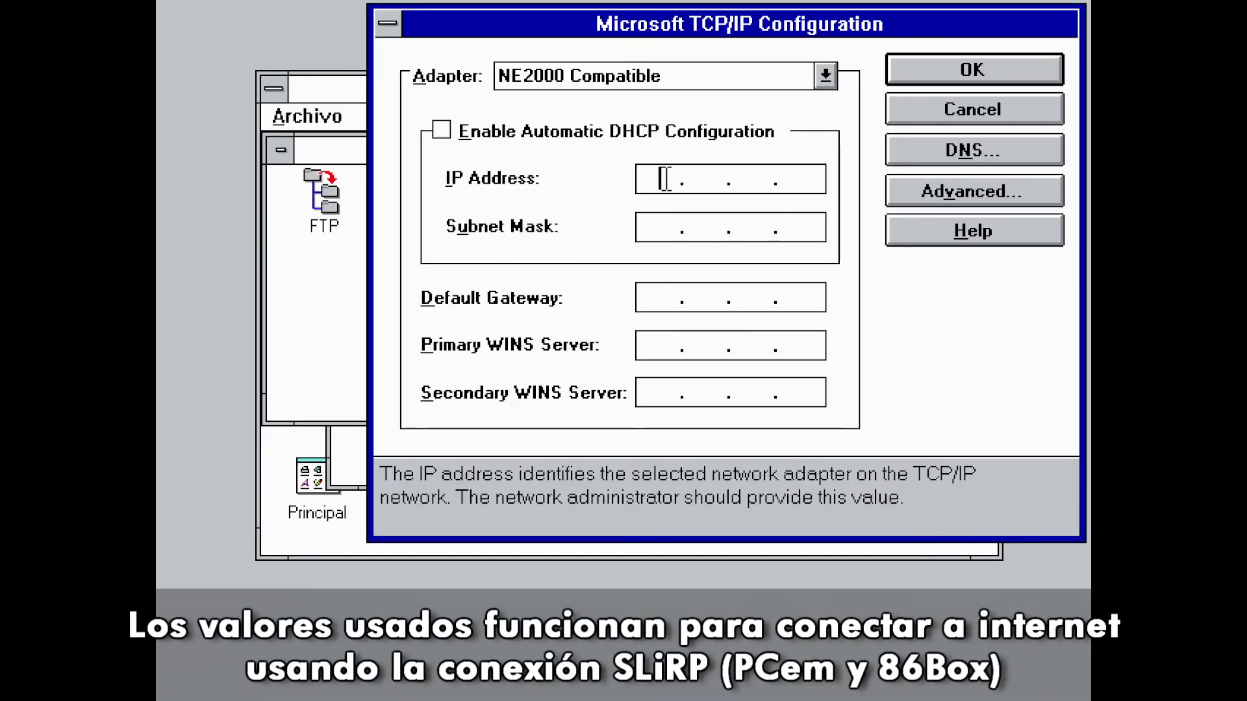
text(100 .2.1)
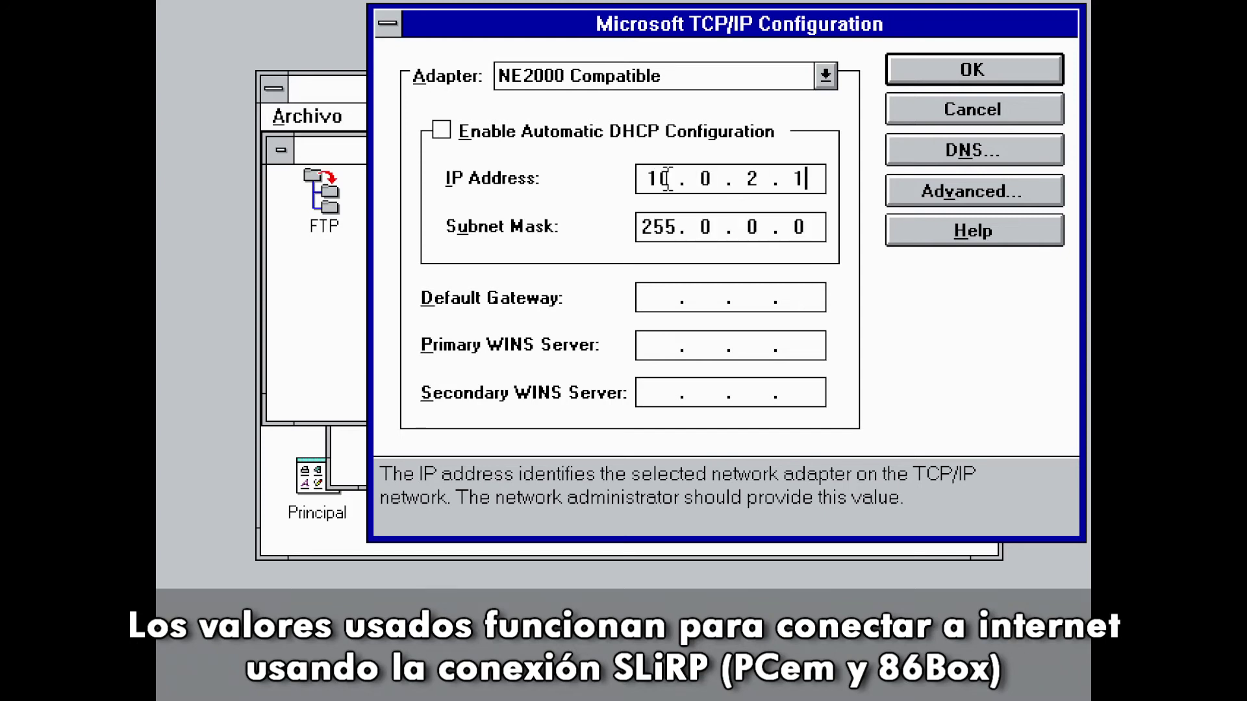
text(5)
click(708, 226)
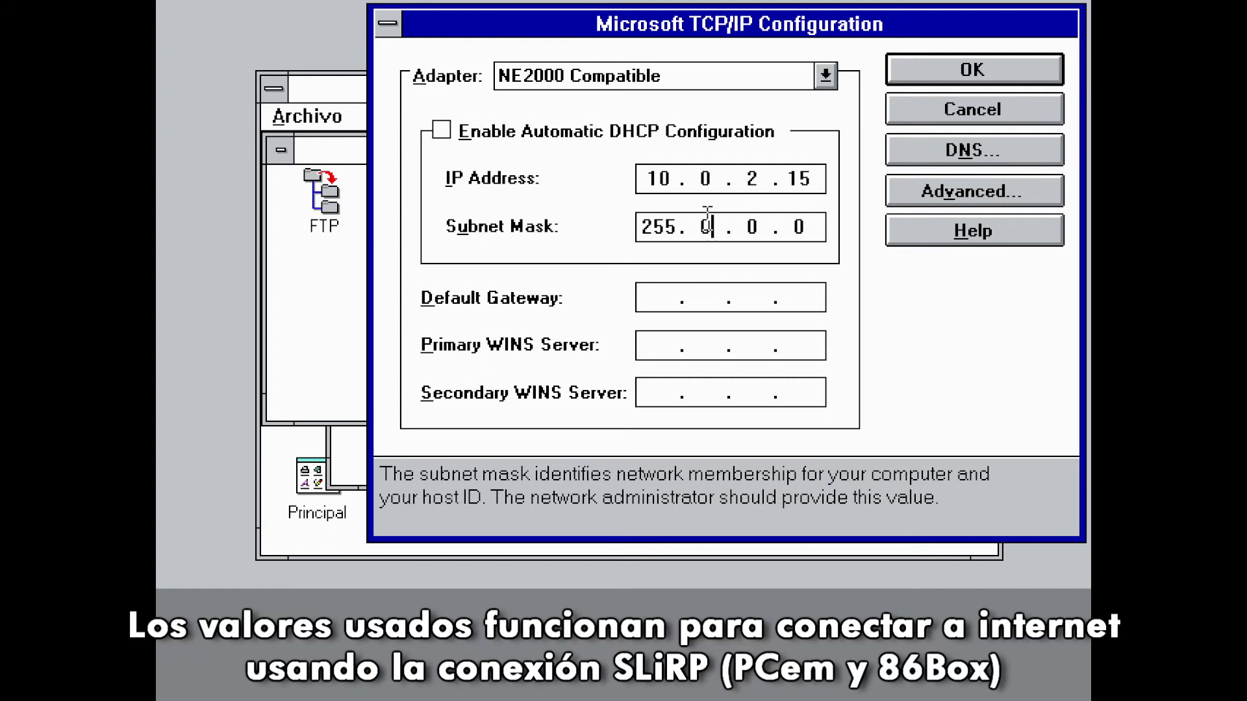
text(255.255.255)
click(665, 300)
text(10.0.2.)
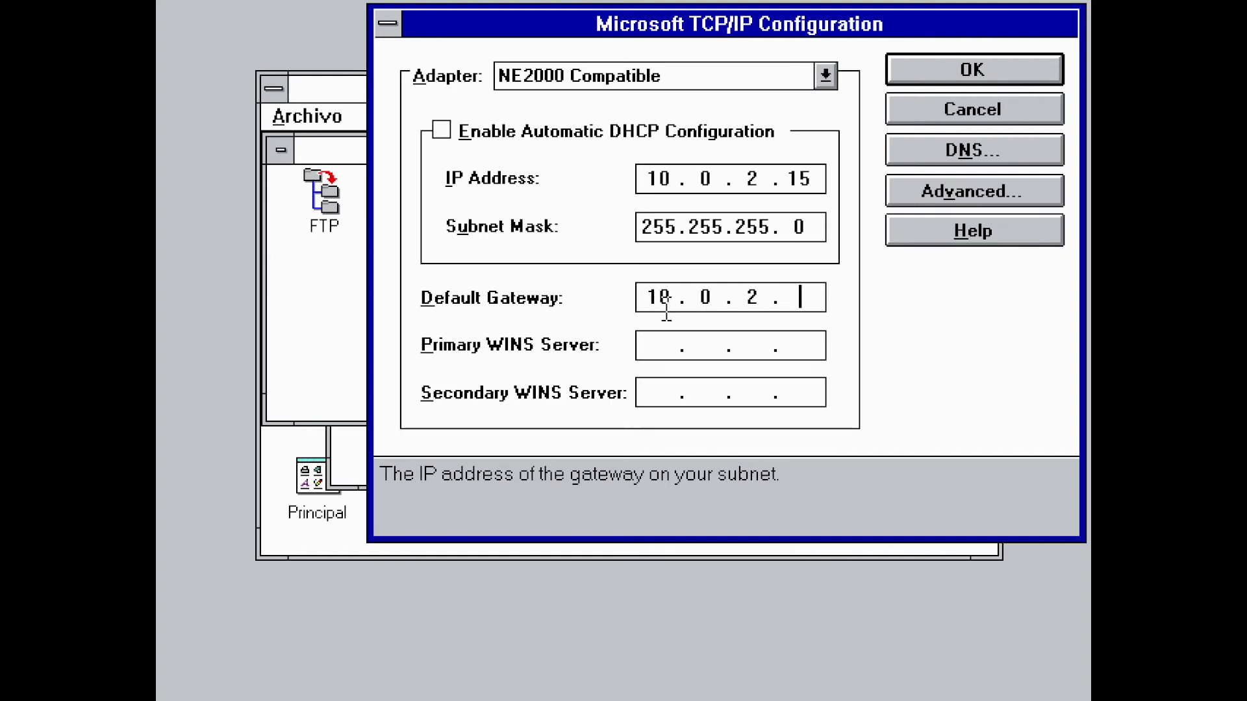
text(2)
Add 10.0.2.3 as the DNS server and apply the TCP/IP settings
click(909, 156)
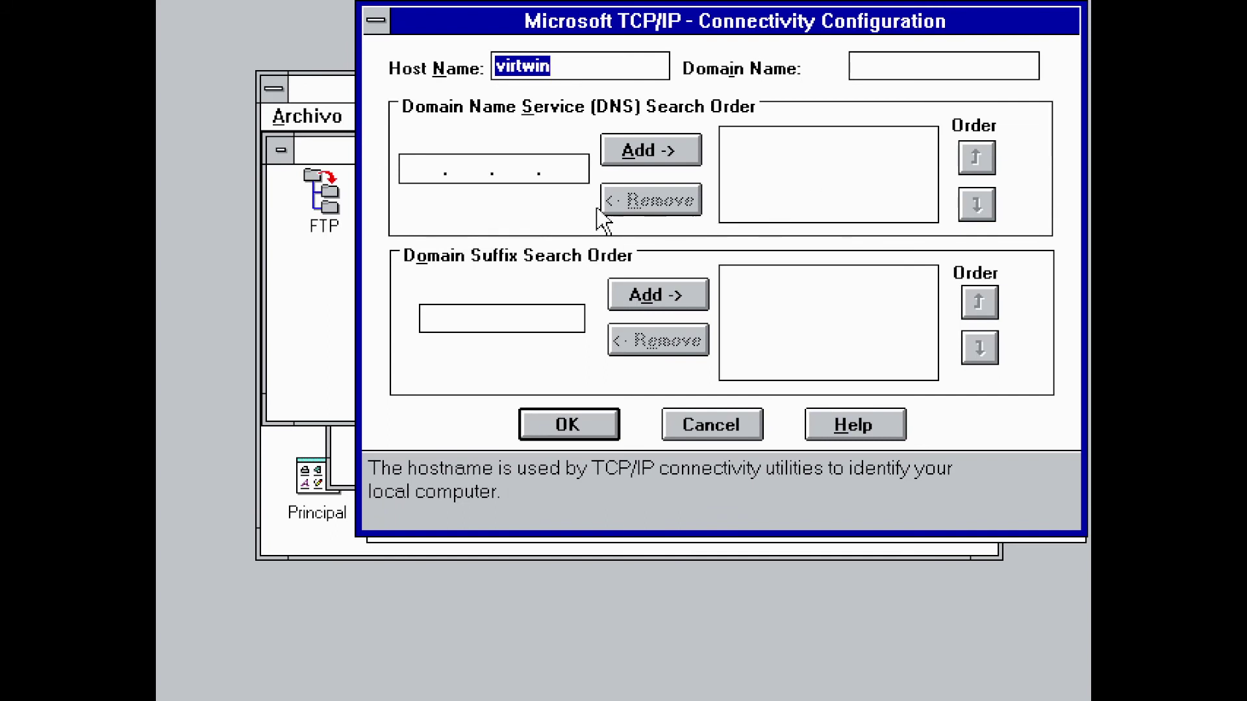
click(433, 168)
text(10 . 0 . 2 . 3)
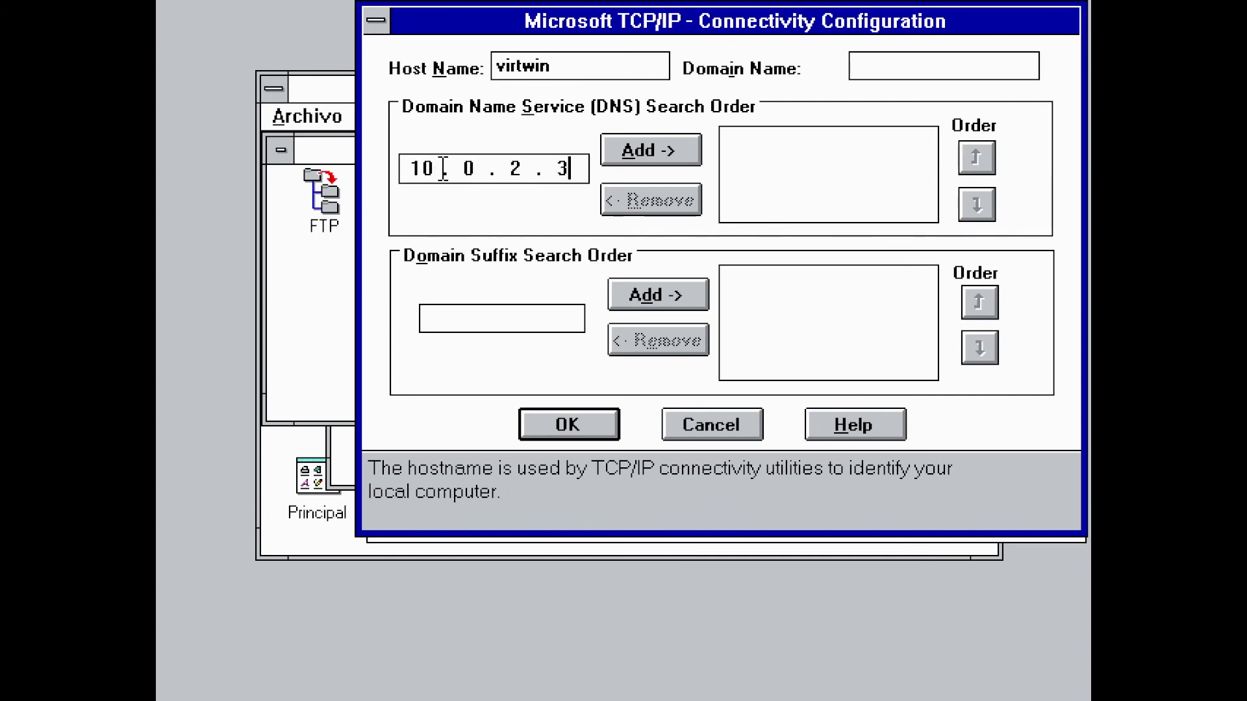
click(614, 148)
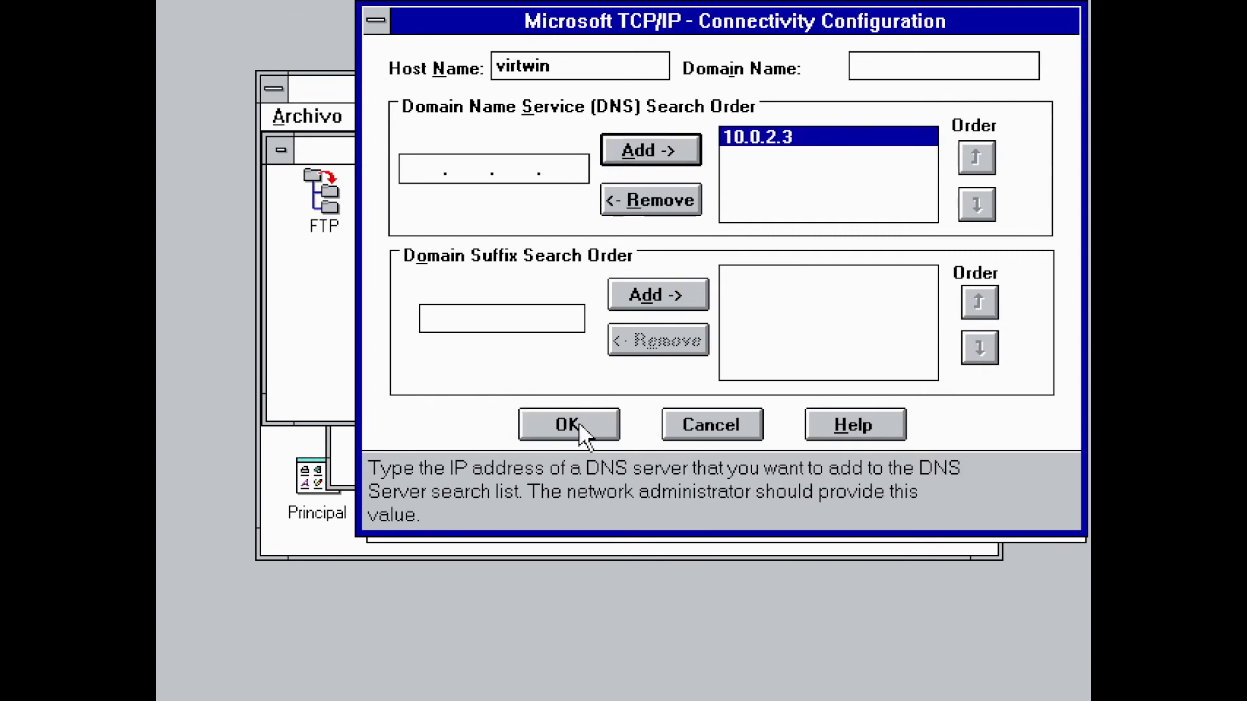
click(579, 425)
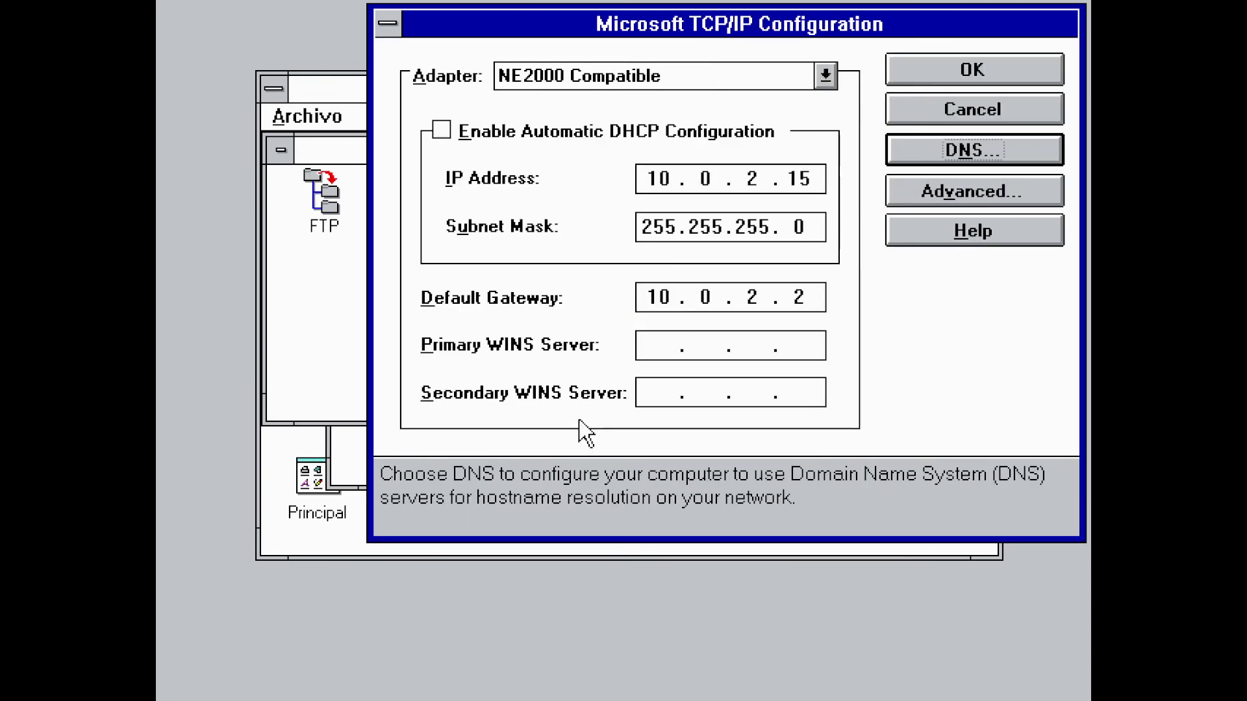
click(933, 72)
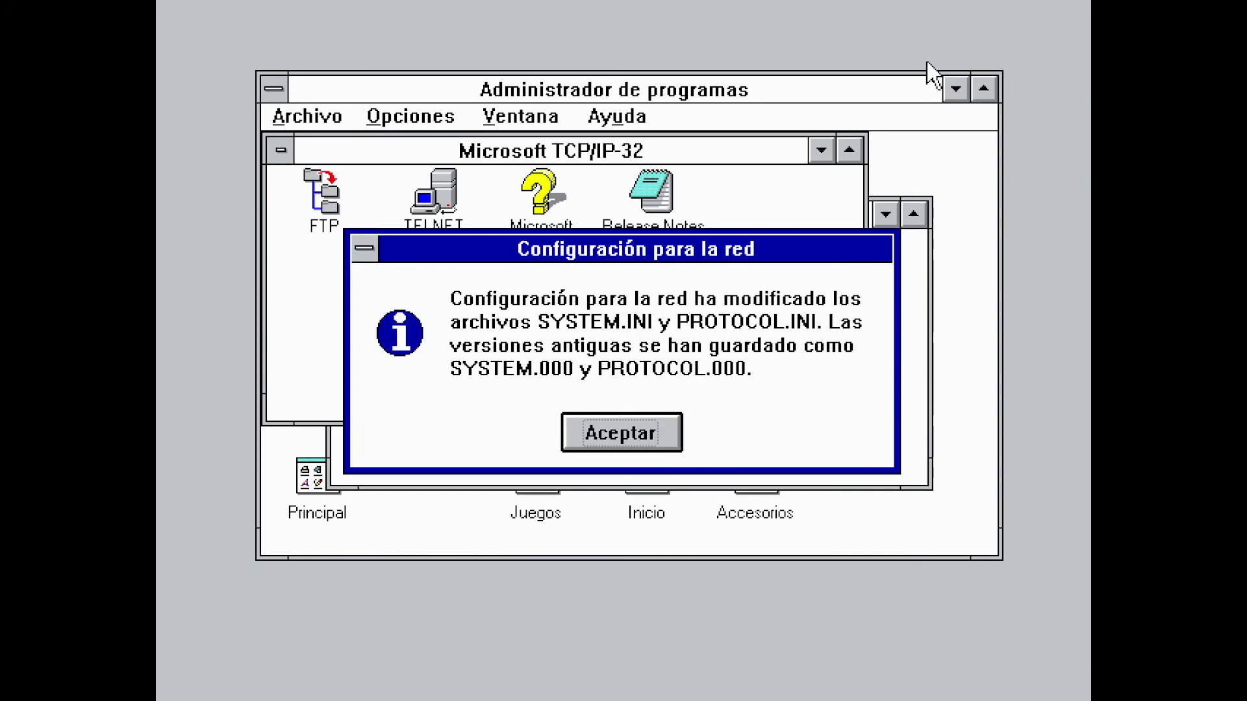
Acknowledge the modified network files, restart the computer, and enter the logon password
click(637, 447)
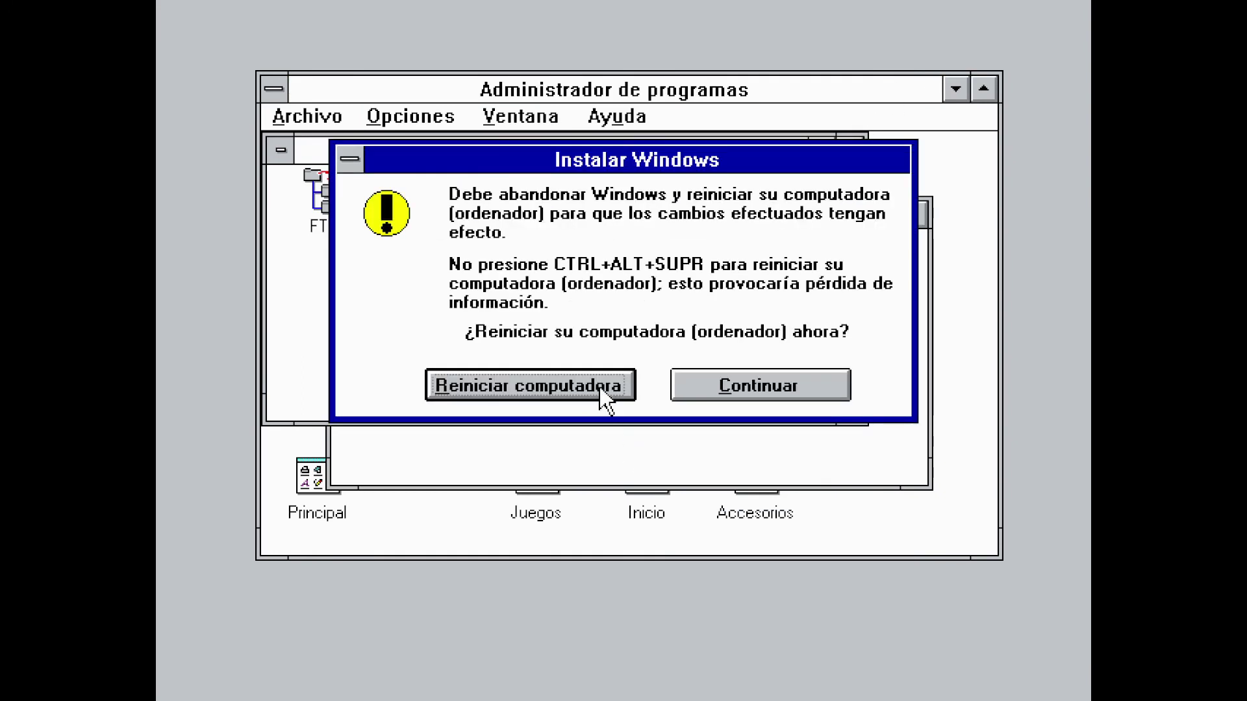
click(604, 398)
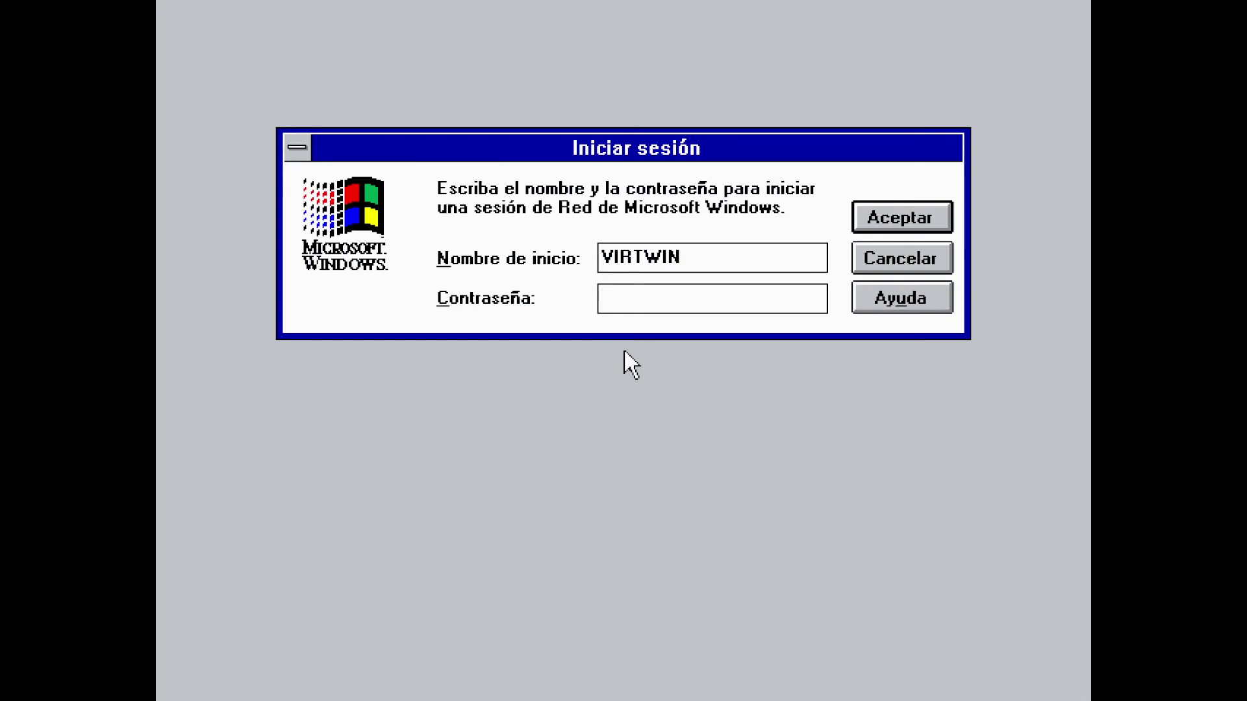
text(****)
Log on, minimize the Microsoft TCP/IP-32 and Red groups, and open Principal
click(862, 224)
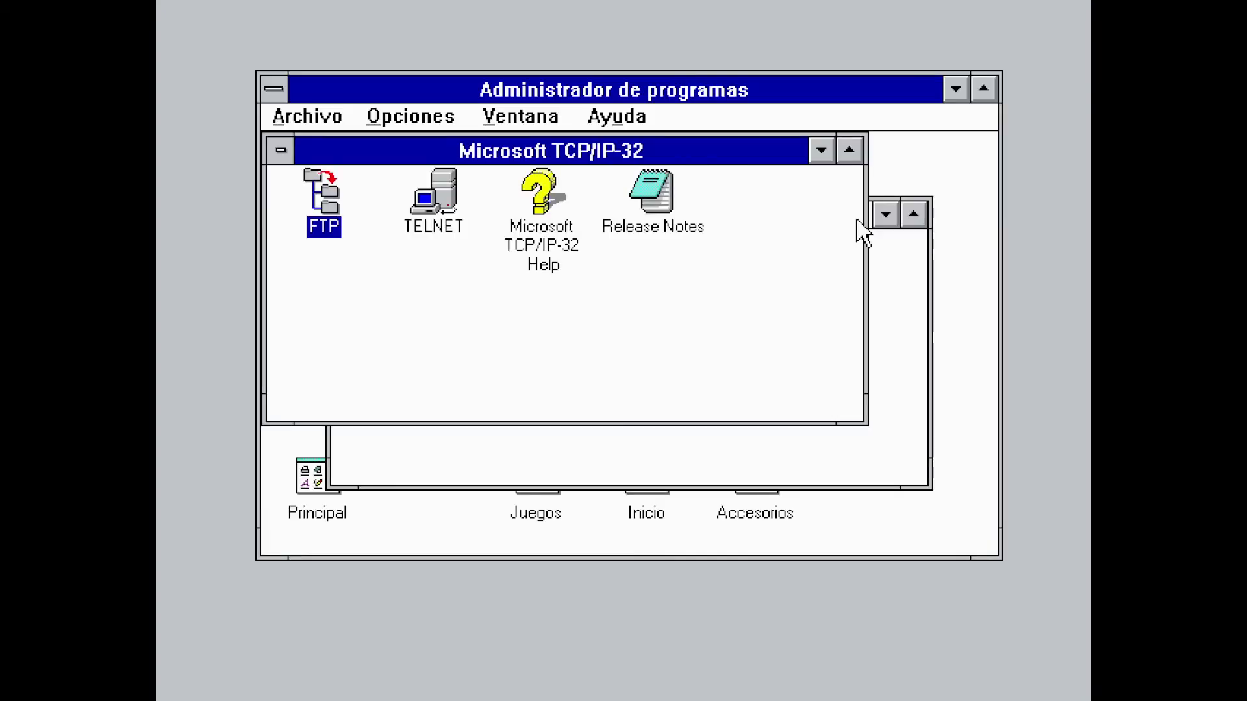
click(821, 150)
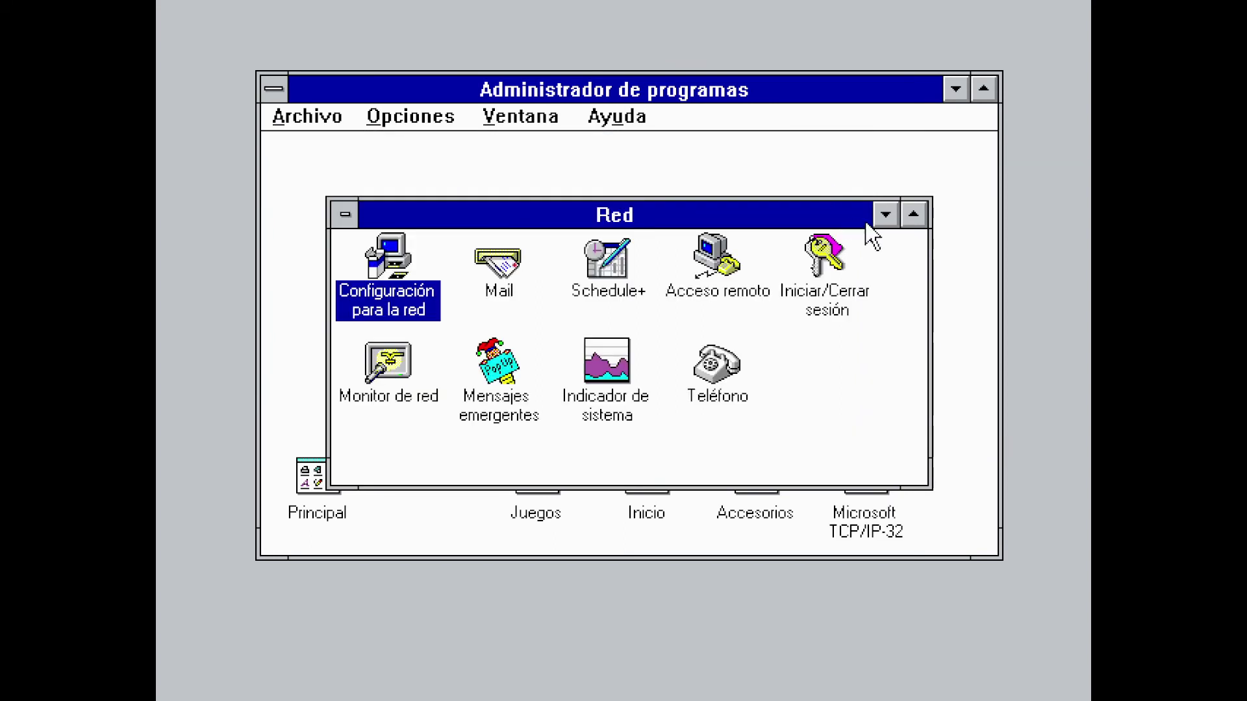
click(885, 214)
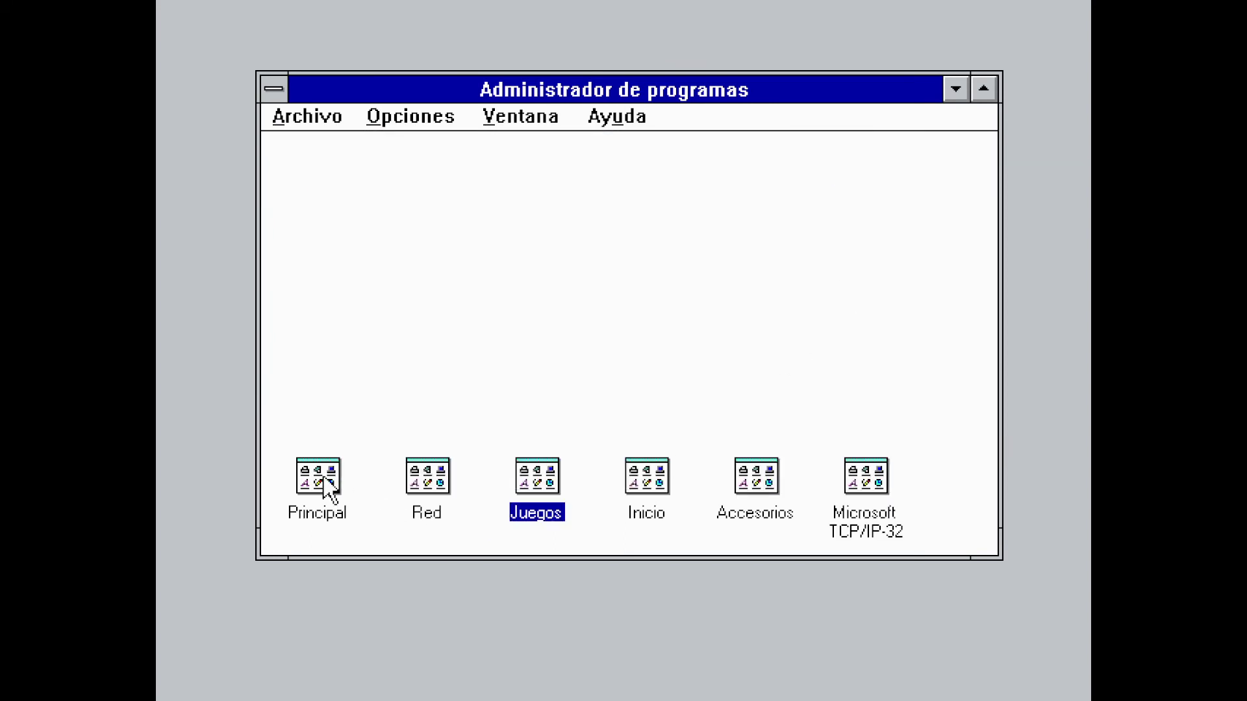
double_click(327, 483)
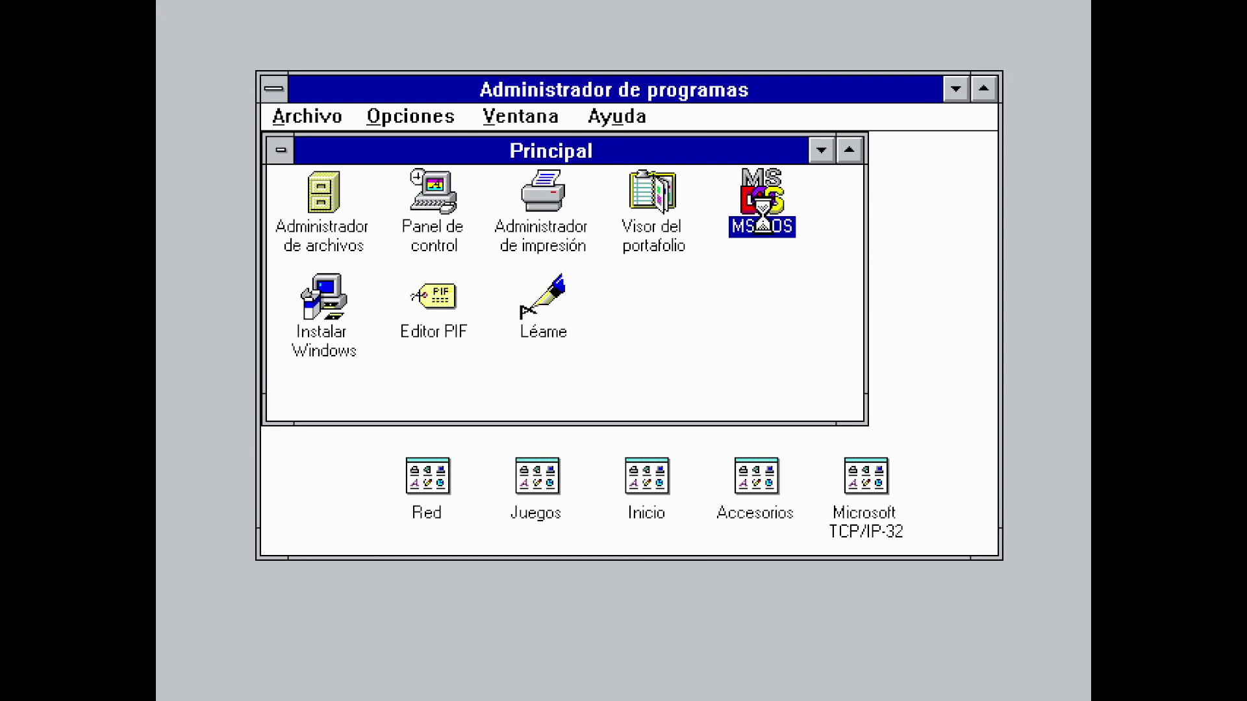
Ping google.com from a windowed MS-DOS session, then exit the session
double_click(759, 201)
key(alt+Return)
text(ping google.com)
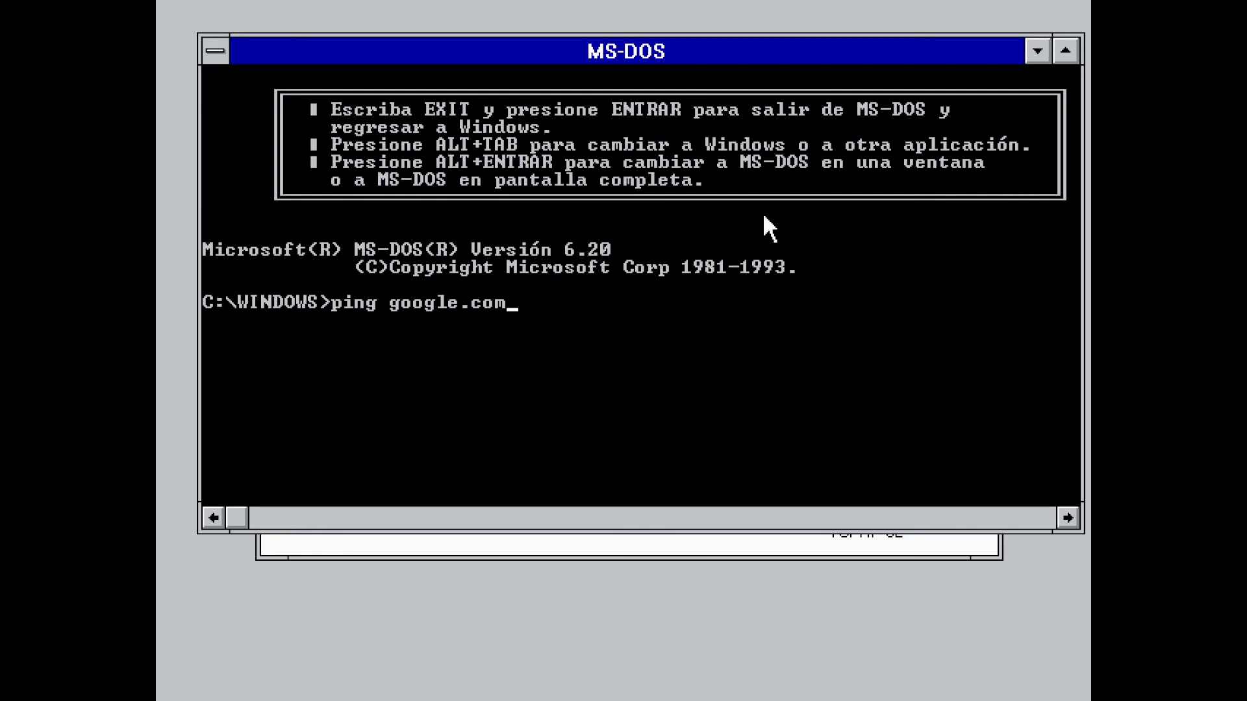
key(Return)
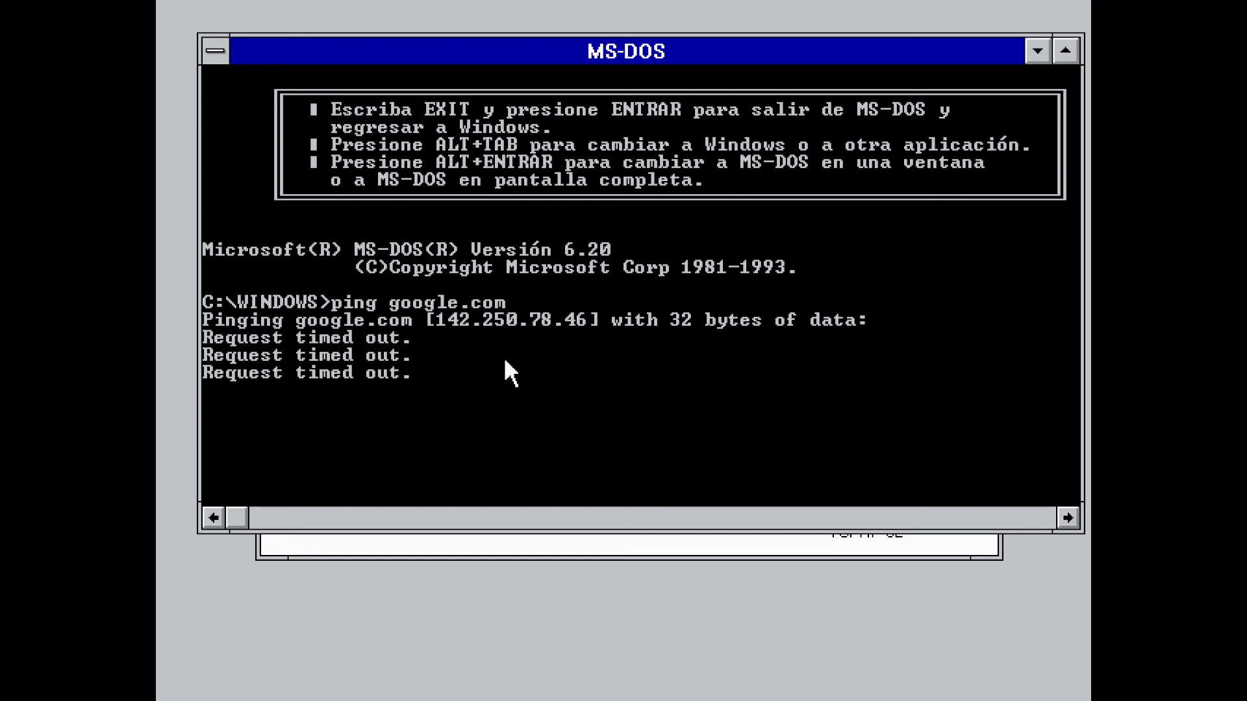
text(exit)
key(Return)
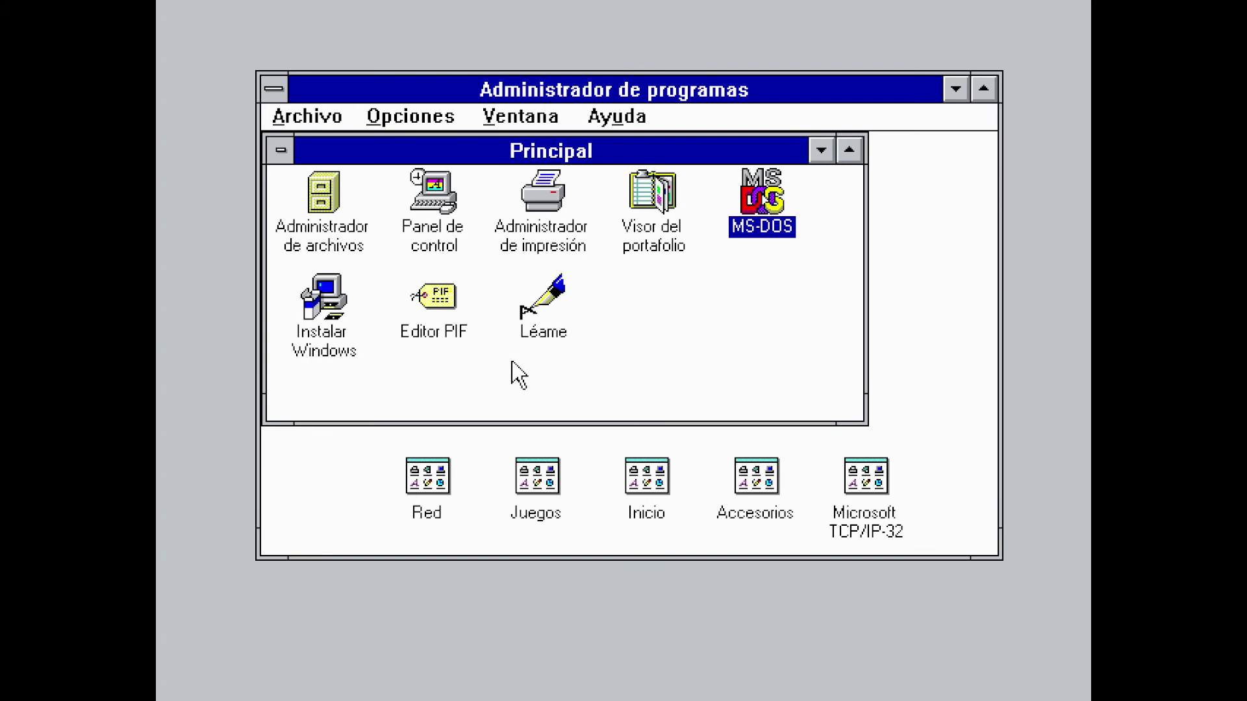
Exit Windows and run 'instalar' from the C:\WINDOWS directory
click(302, 114)
click(350, 349)
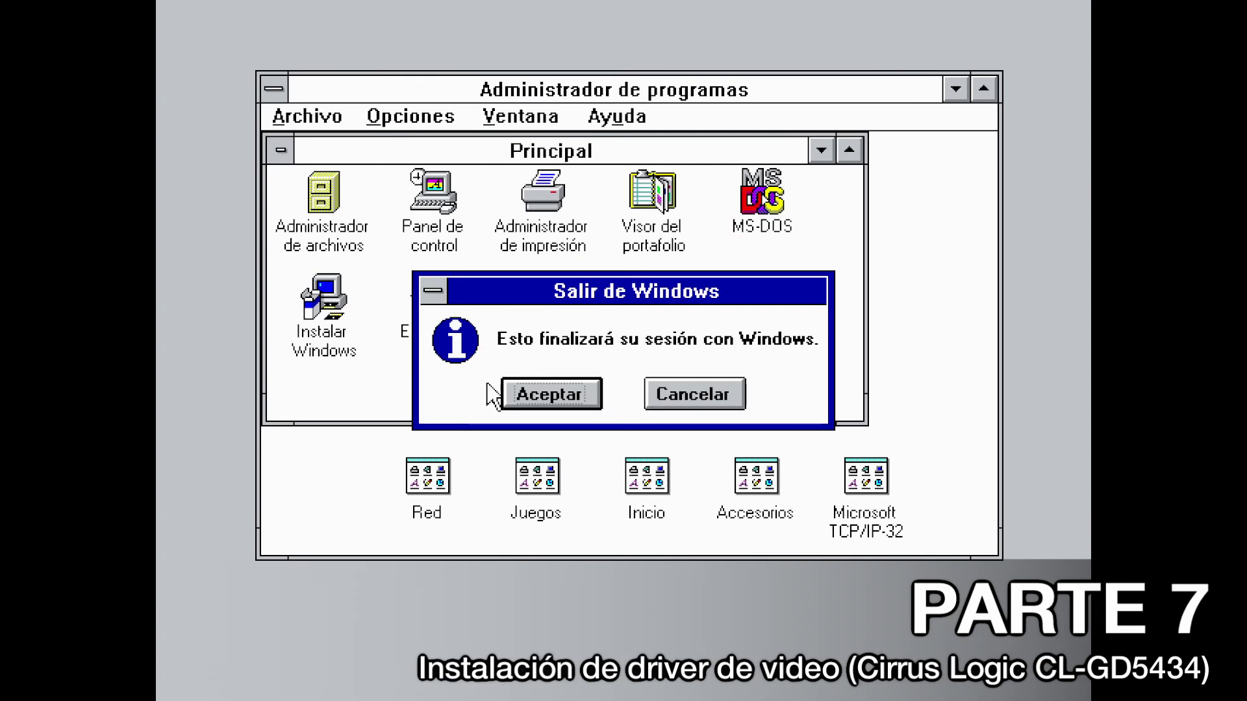
click(570, 387)
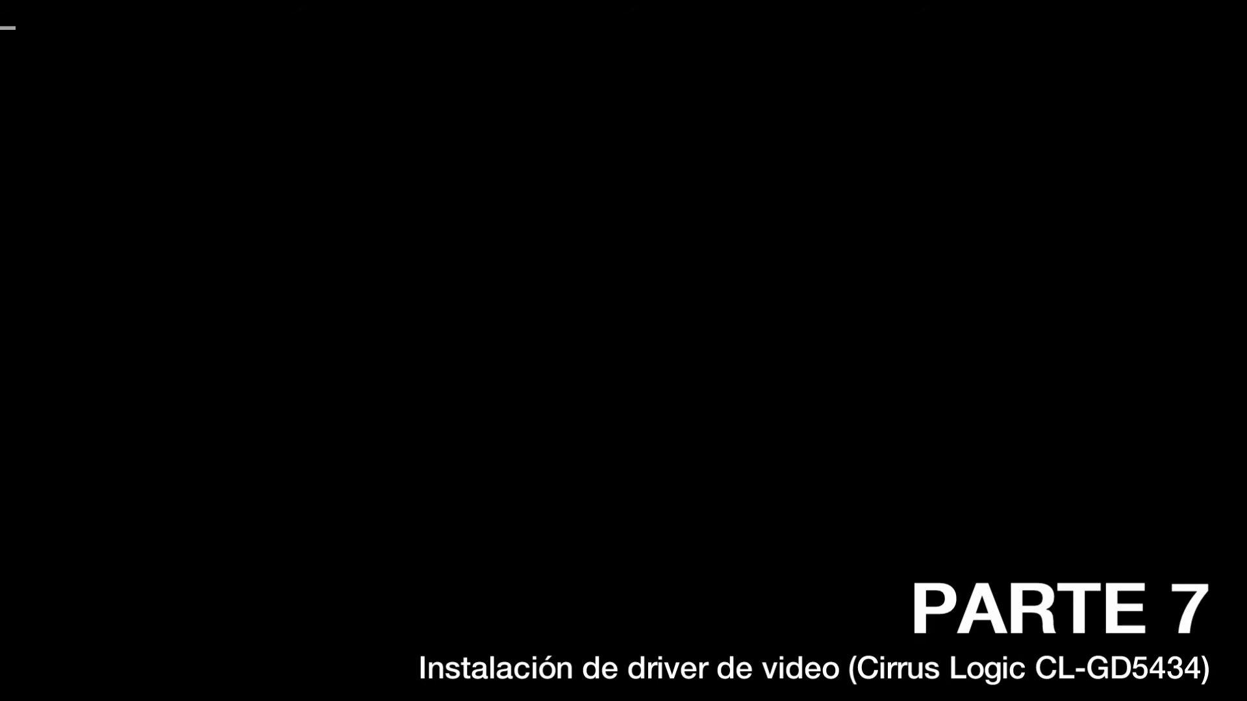
text(c)
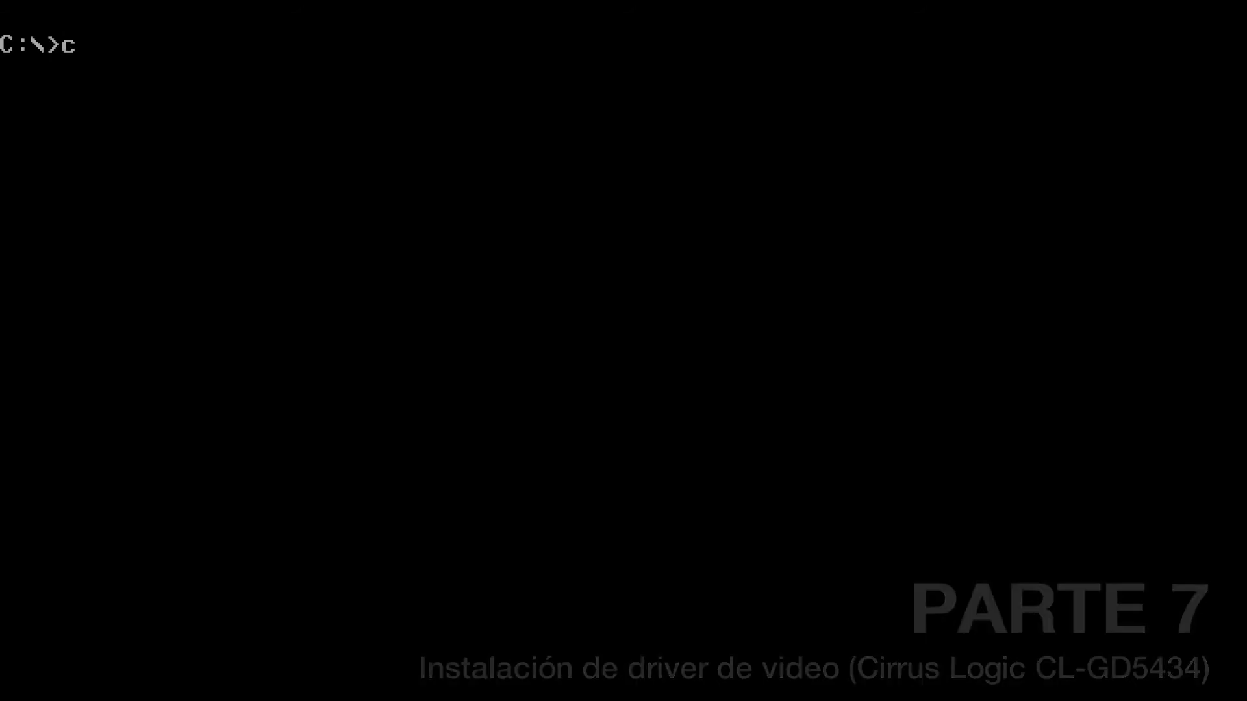
text(d windows)
key(Return)
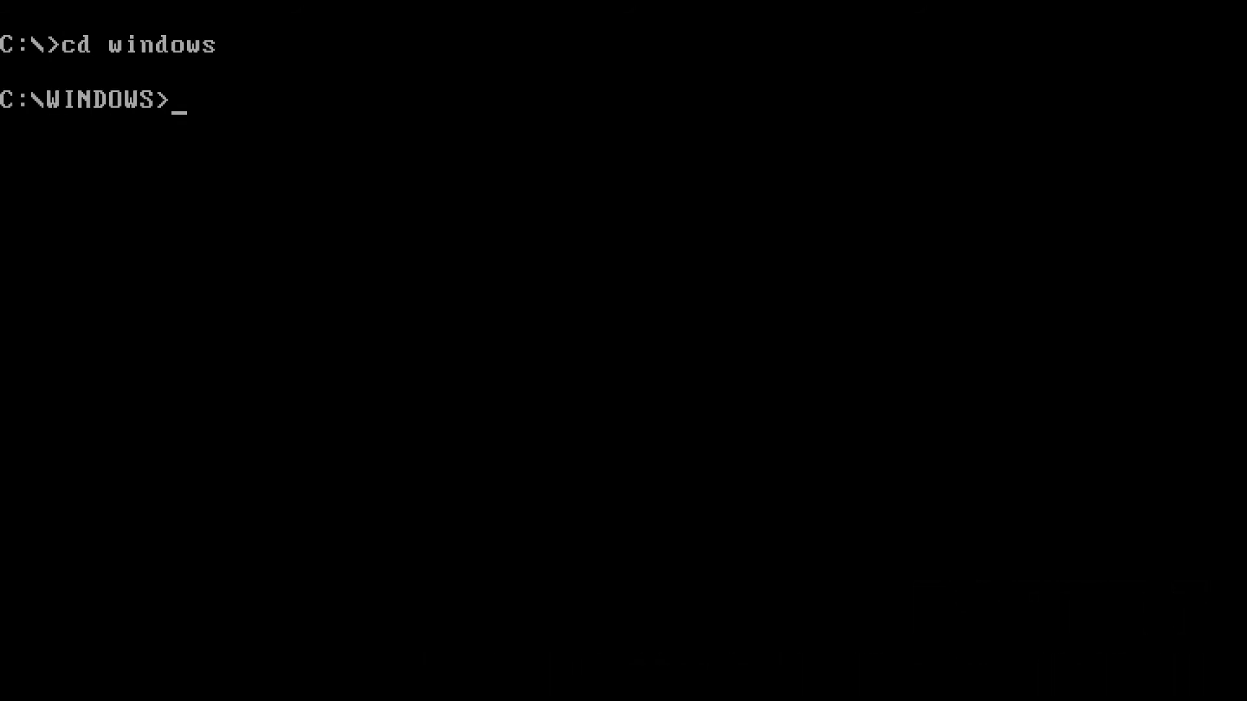
text(instalar)
key(Return)
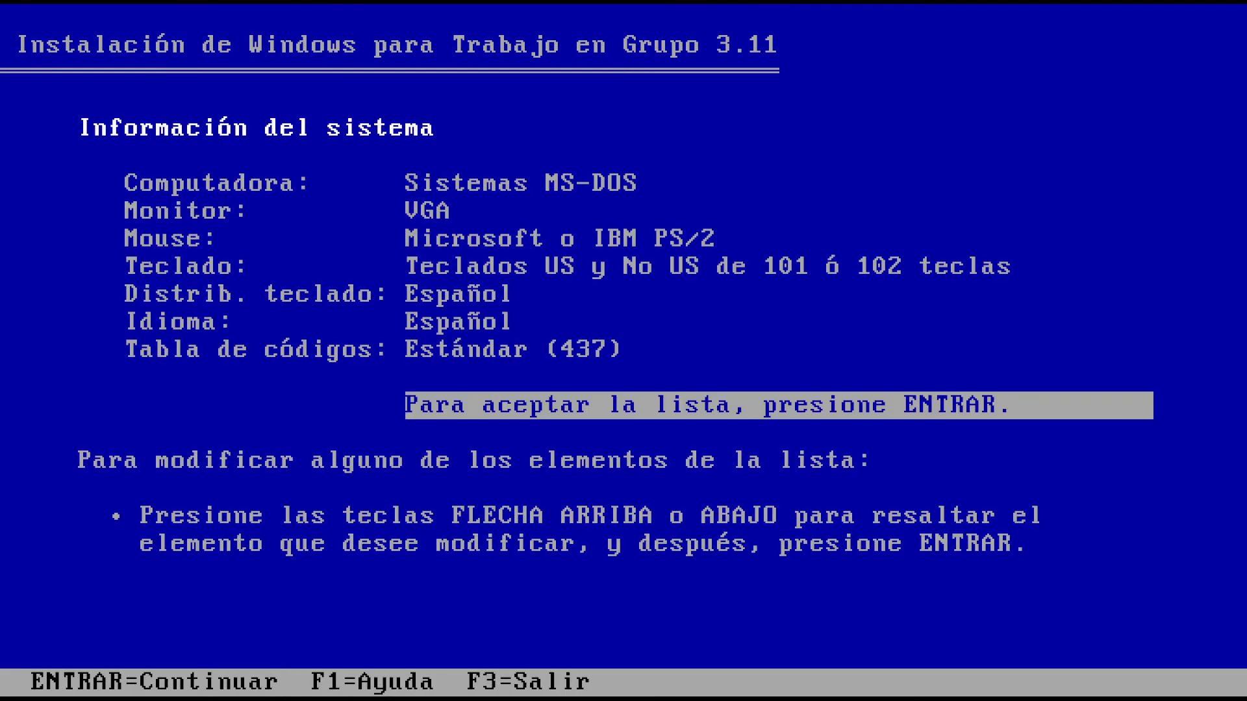
Choose the GD5434 v1.24 1024x768x16.8M SmlFnt display driver from the manufacturer's disk in A:\
key(Up)
key(Up)
key(Up)
key(Up)
key(Up)
key(Up)
key(Return)
key(Down)
key(Down)
key(Down)
key(Down)
key(Down)
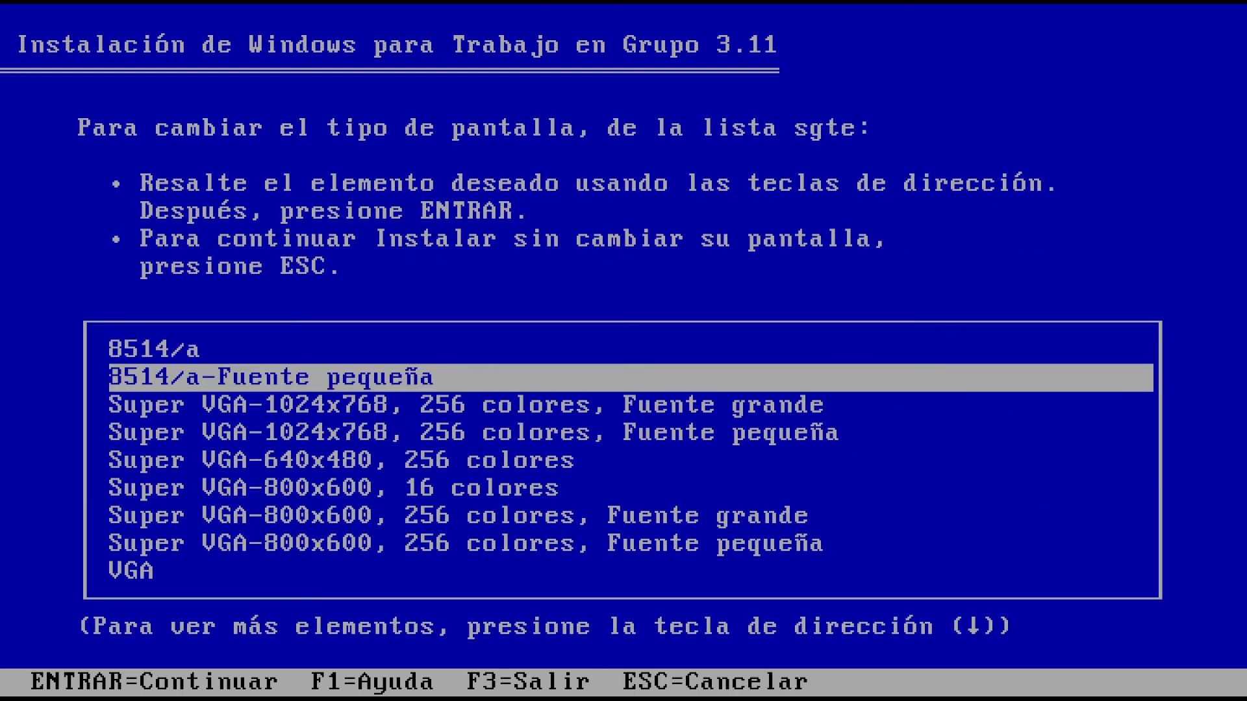
key(Down)
key(Down)
key(Down)
key(Down)
key(Down)
key(Down)
key(Down)
key(Down)
key(Down)
key(Down)
key(Down)
key(Down)
key(Down)
key(Down)
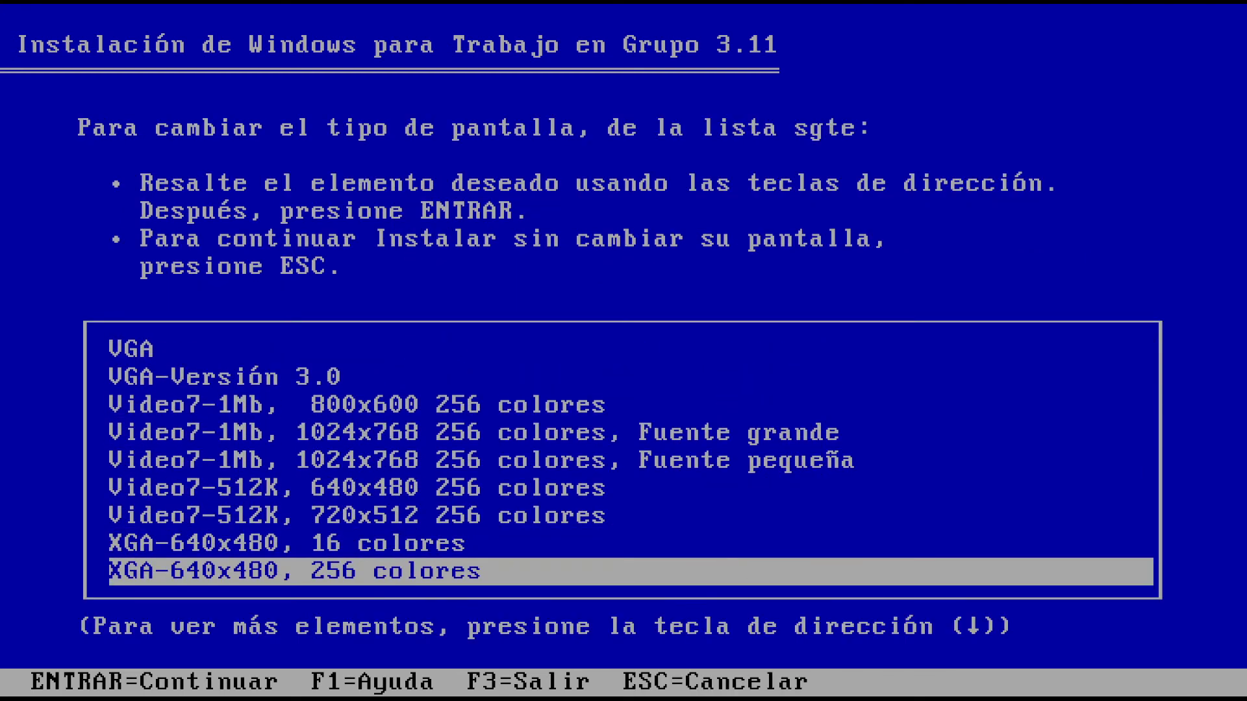
key(Return)
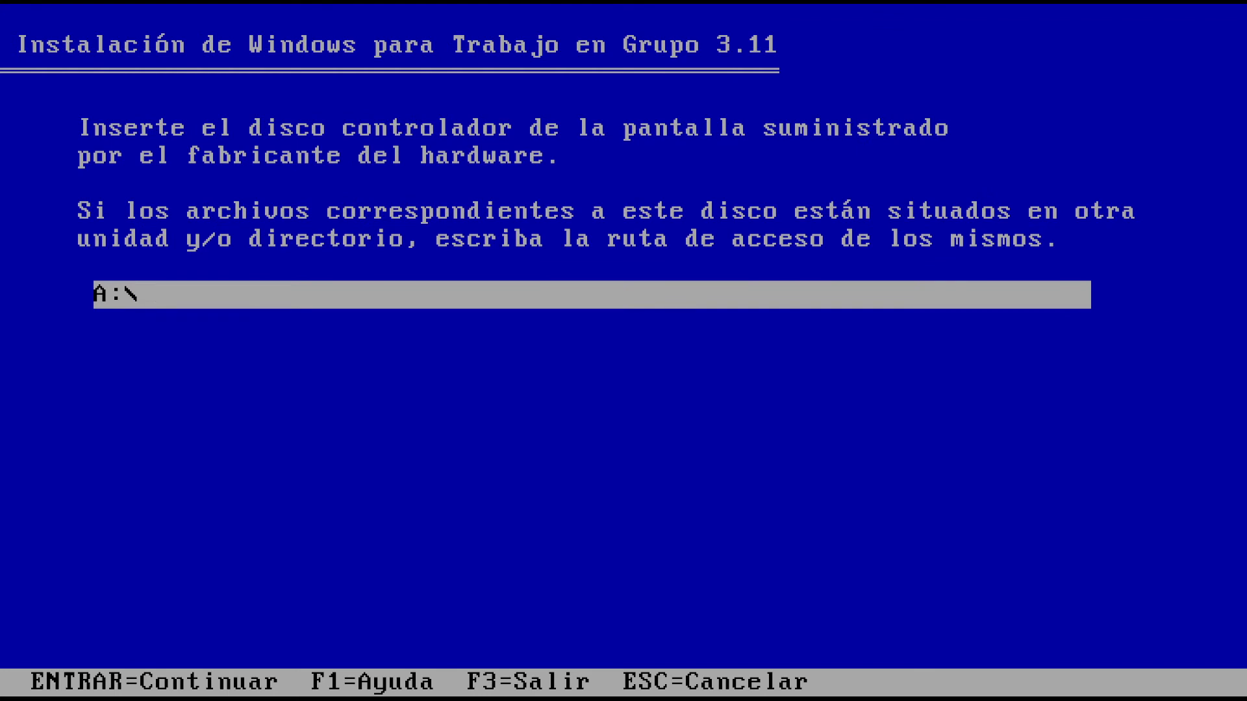
key(Return)
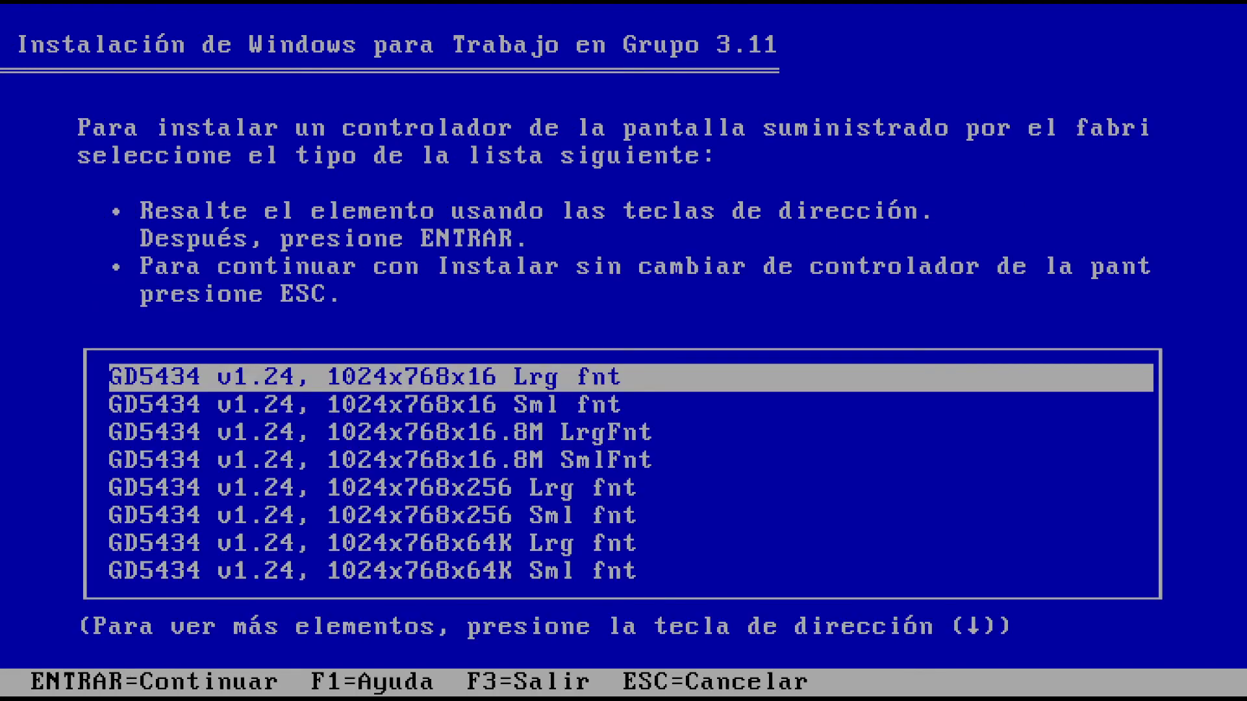
key(Down)
key(Down)
key(Down)
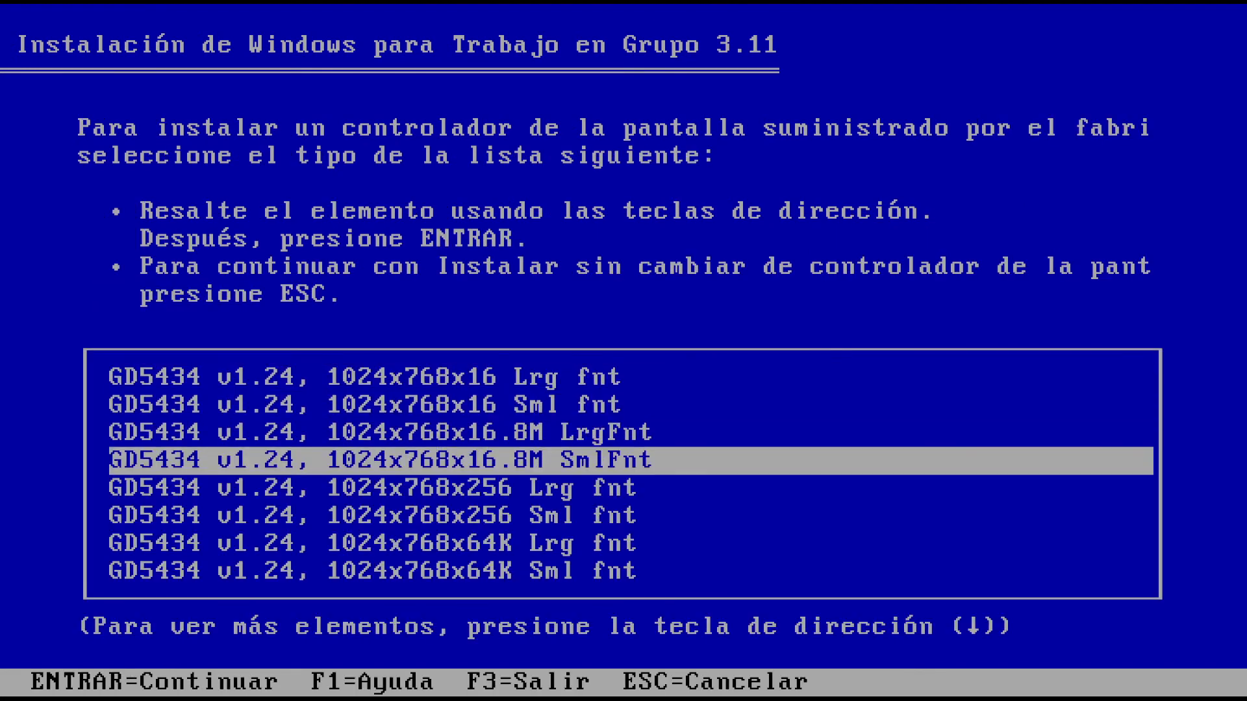
key(Return)
key(Return)
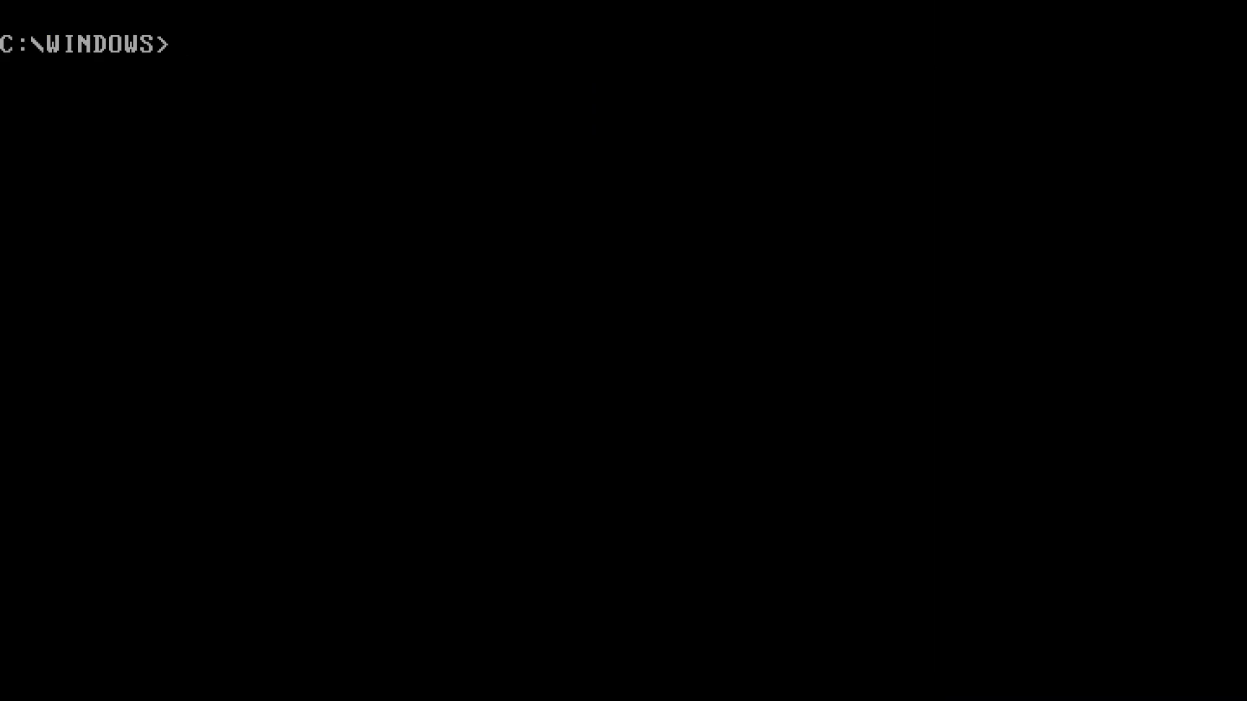
Start Windows, log on, and open Windows Setup to check the GD5434 1024x768x16.8M display
text(win)
key(Return)
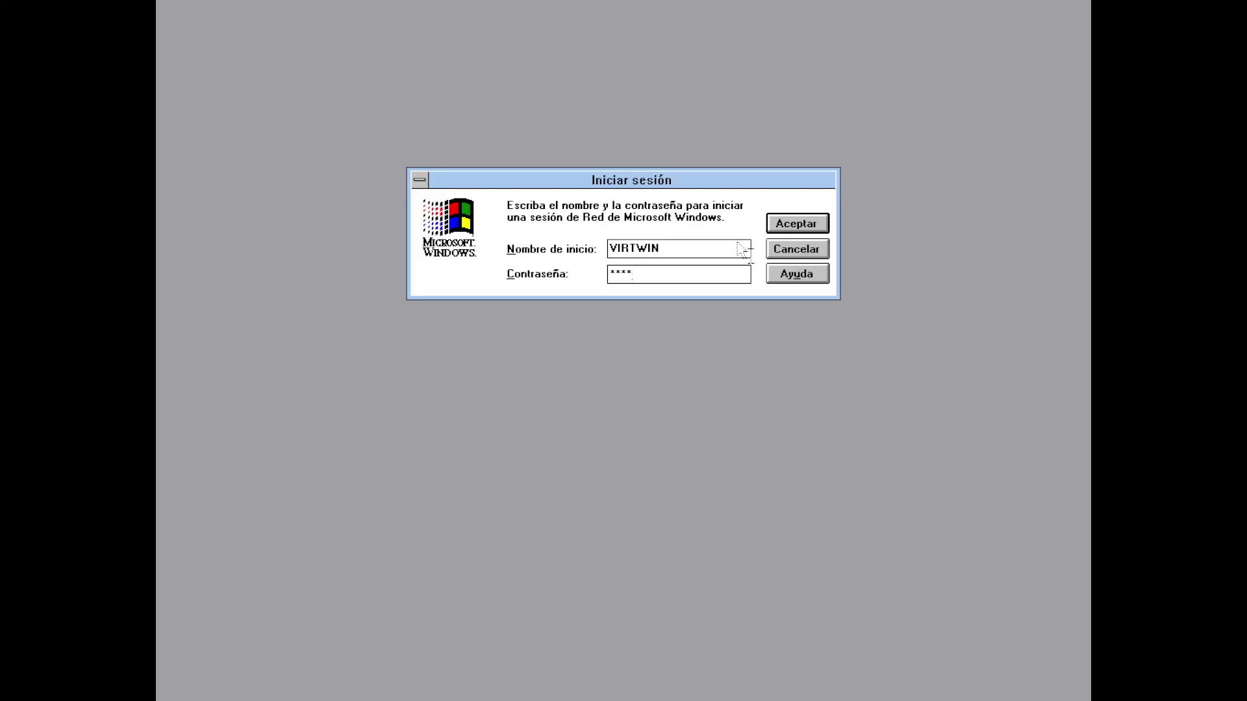
click(789, 225)
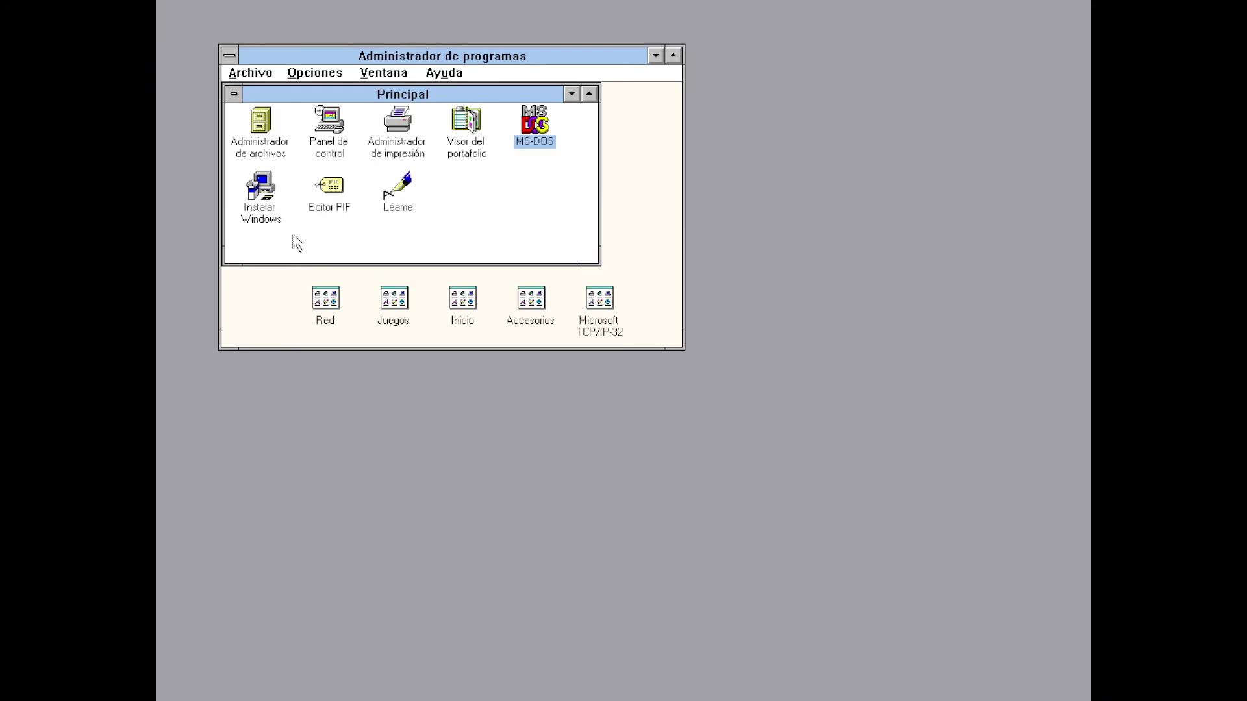
double_click(258, 189)
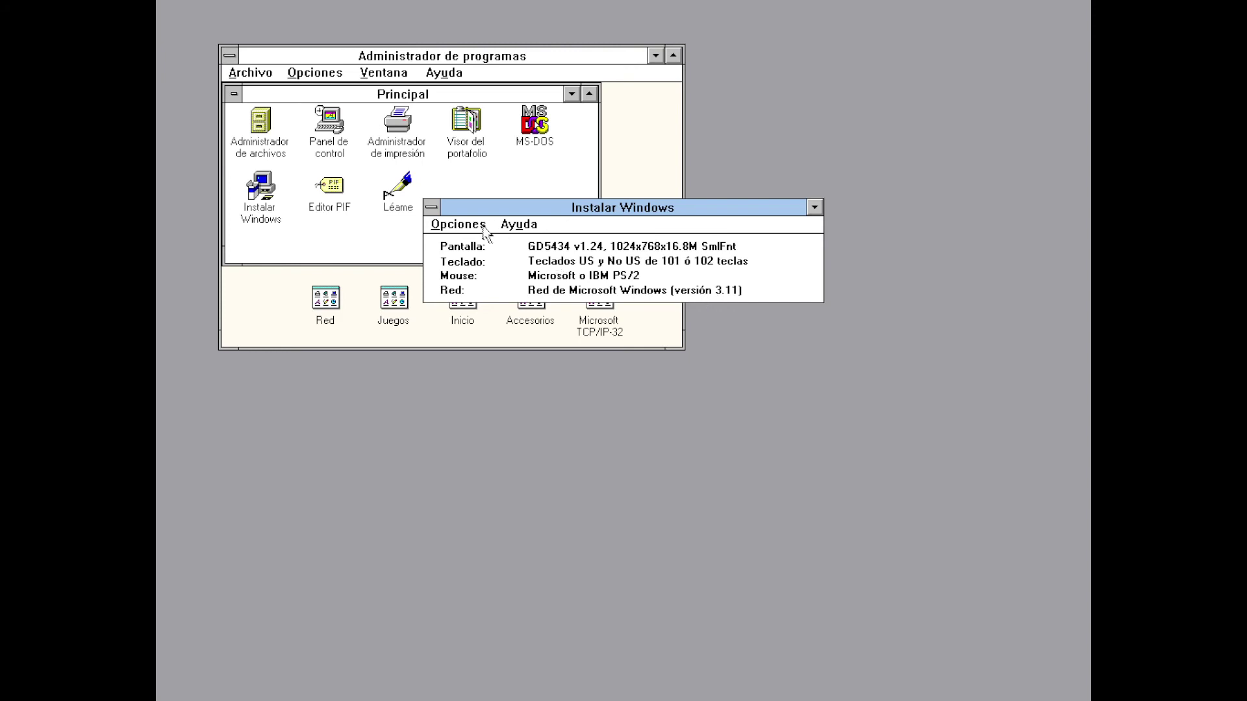
Close Windows Setup via Opciones > Salir and exit Windows back to DOS
click(463, 228)
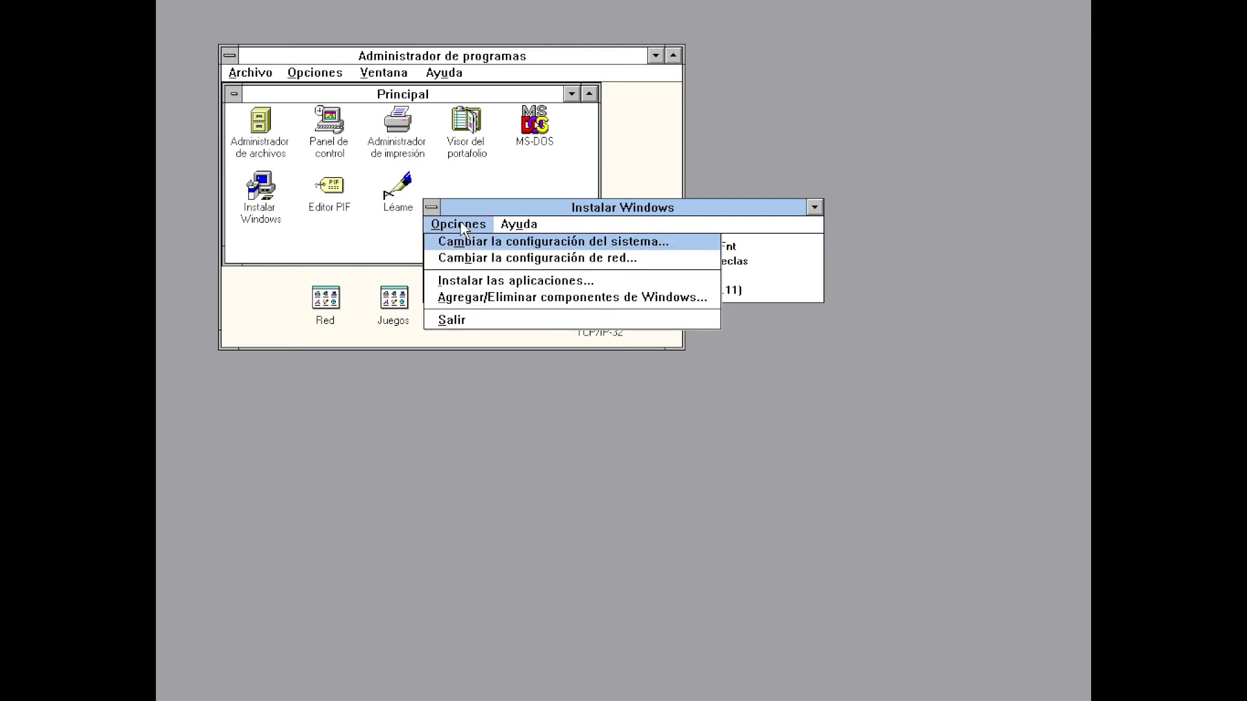
click(452, 320)
click(254, 72)
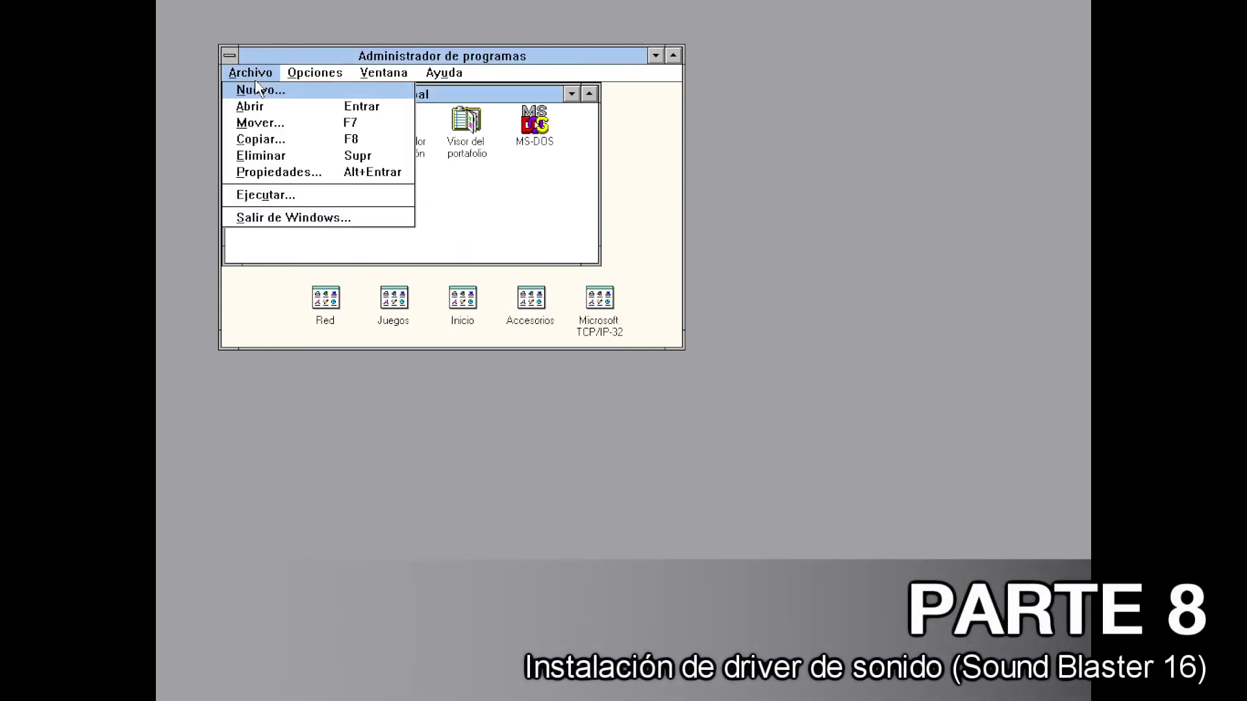
click(272, 216)
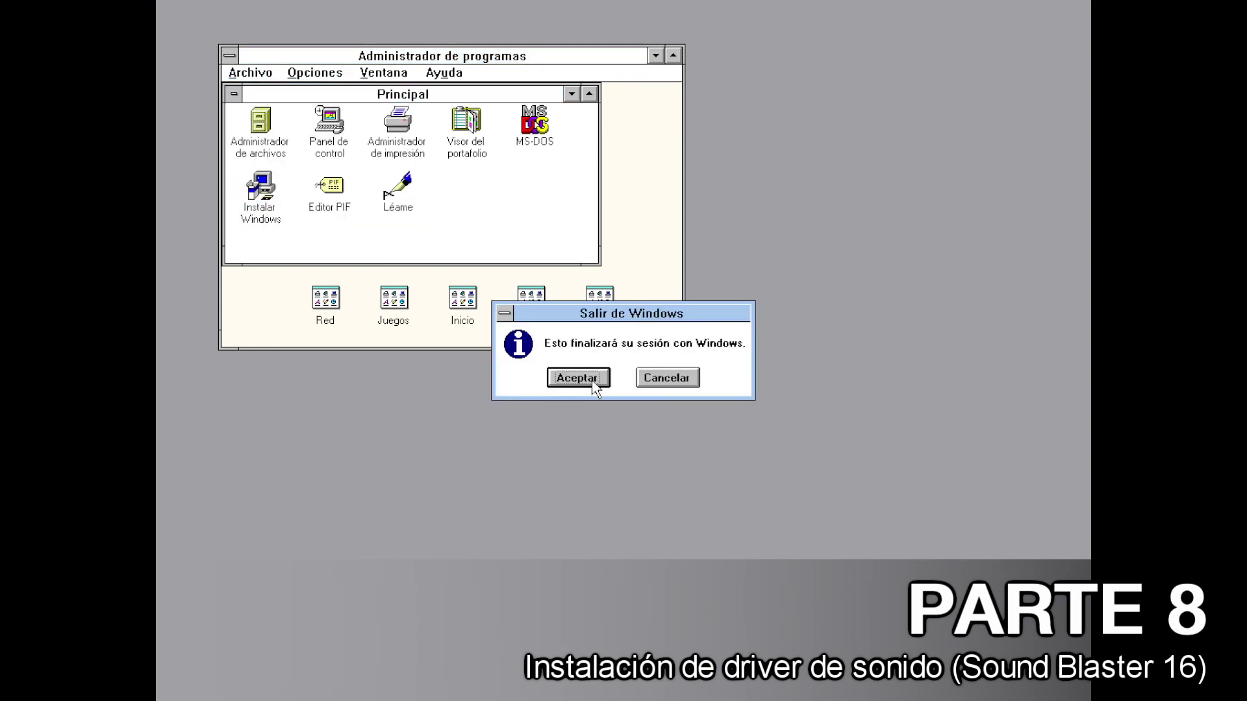
click(590, 379)
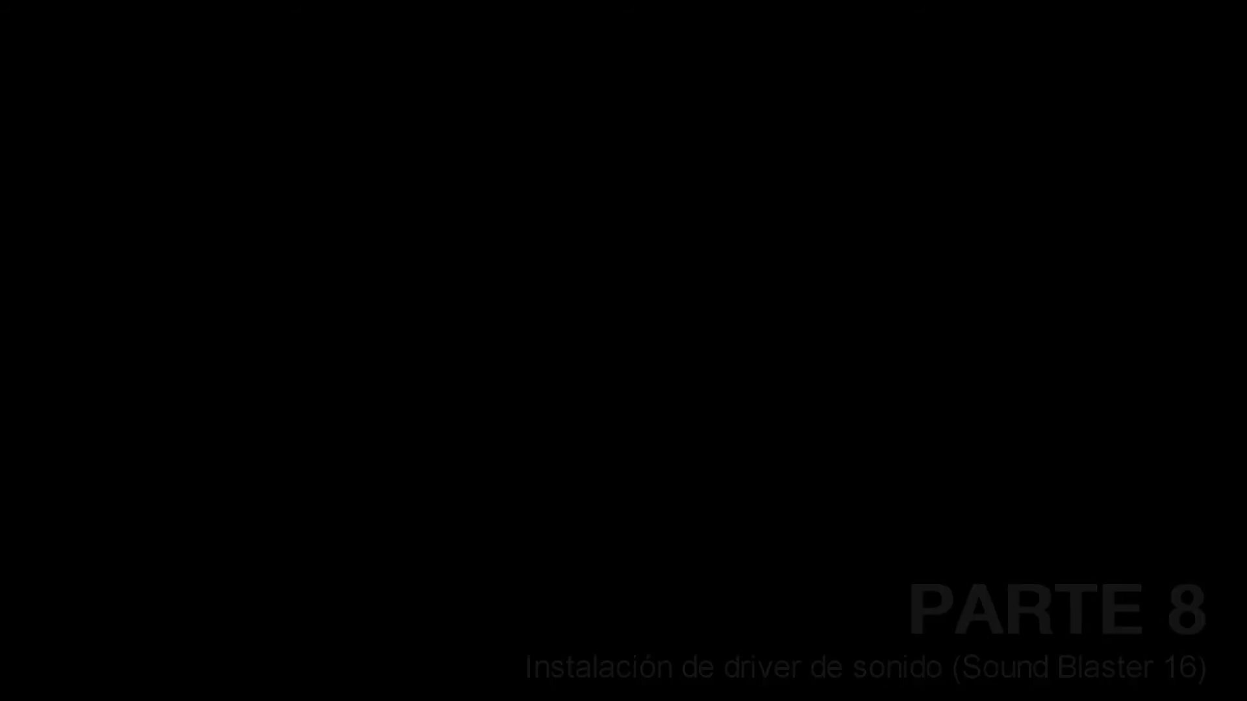
Run install from A: and copy the Sound Blaster 16 files into C:\SB16 from both disks
text(a:)
key(Return)
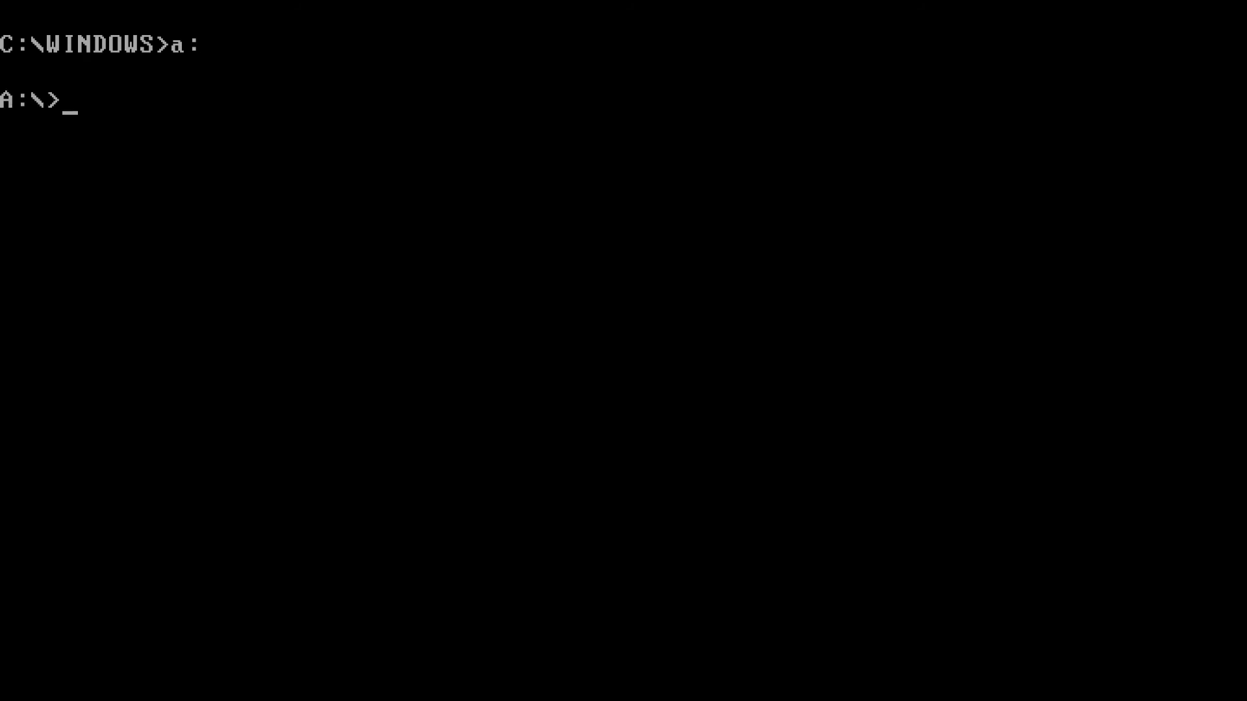
text(install)
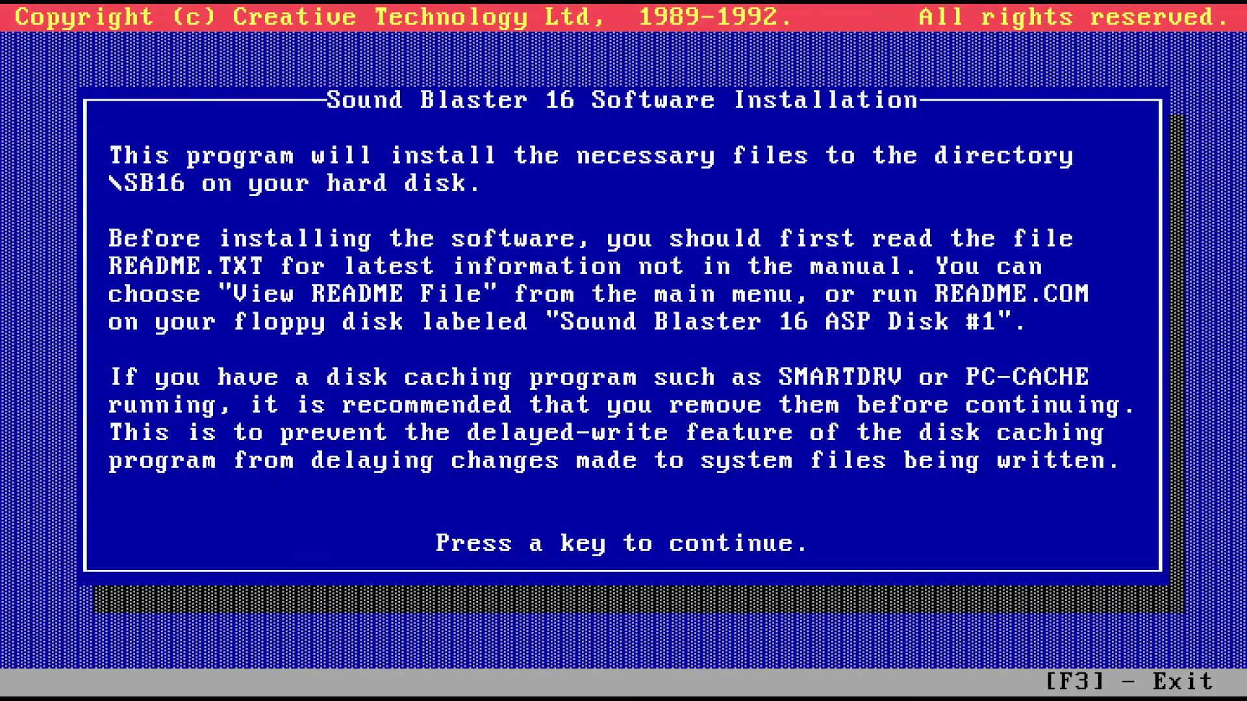
key(Return)
key(Down)
key(Return)
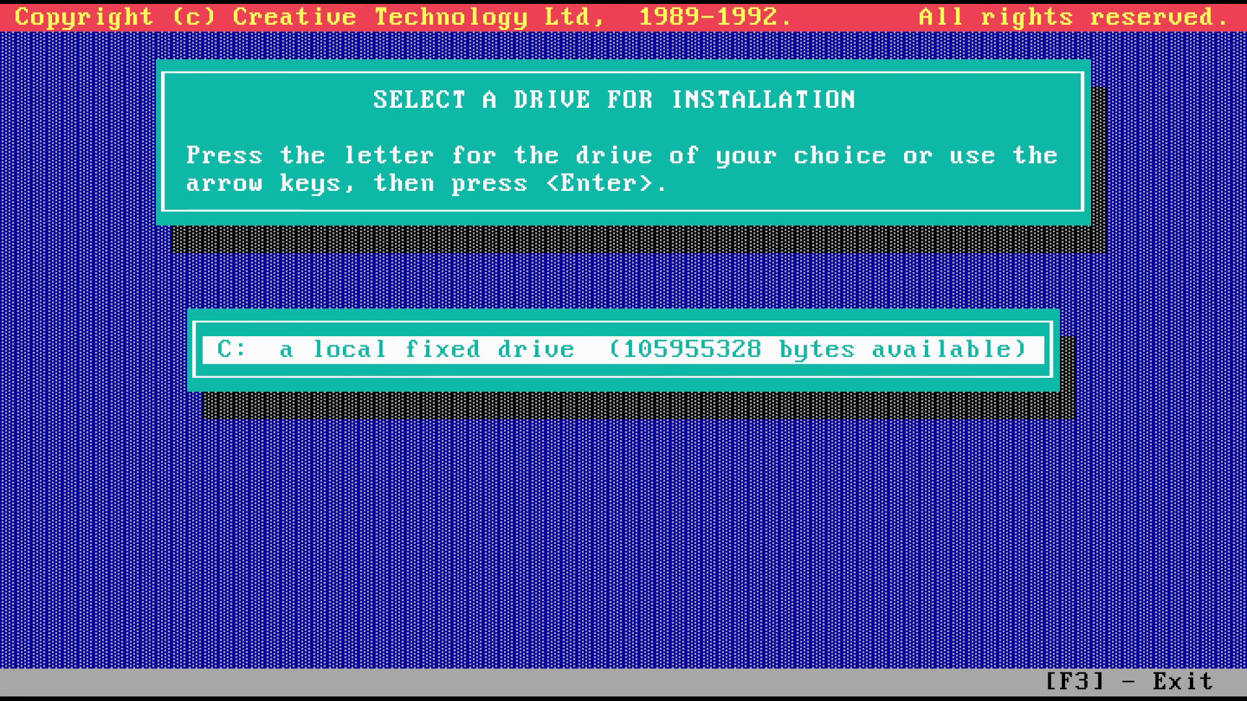
key(Return)
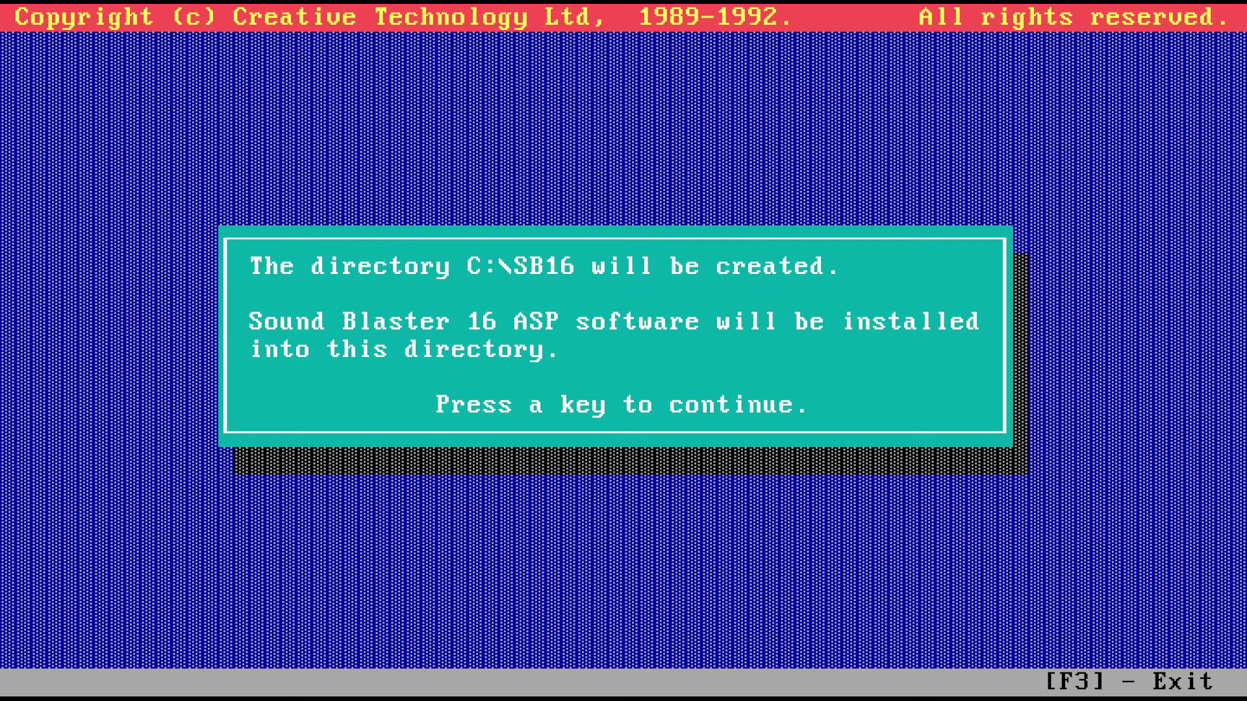
key(Return)
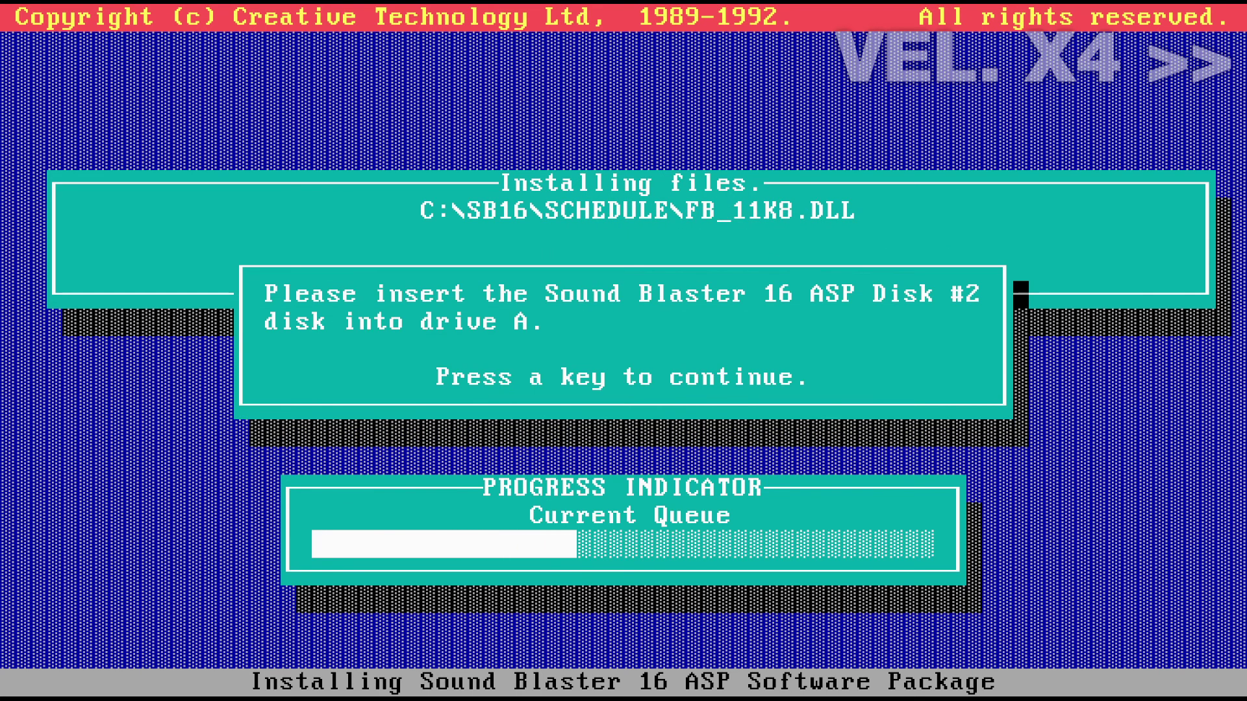
key(Return)
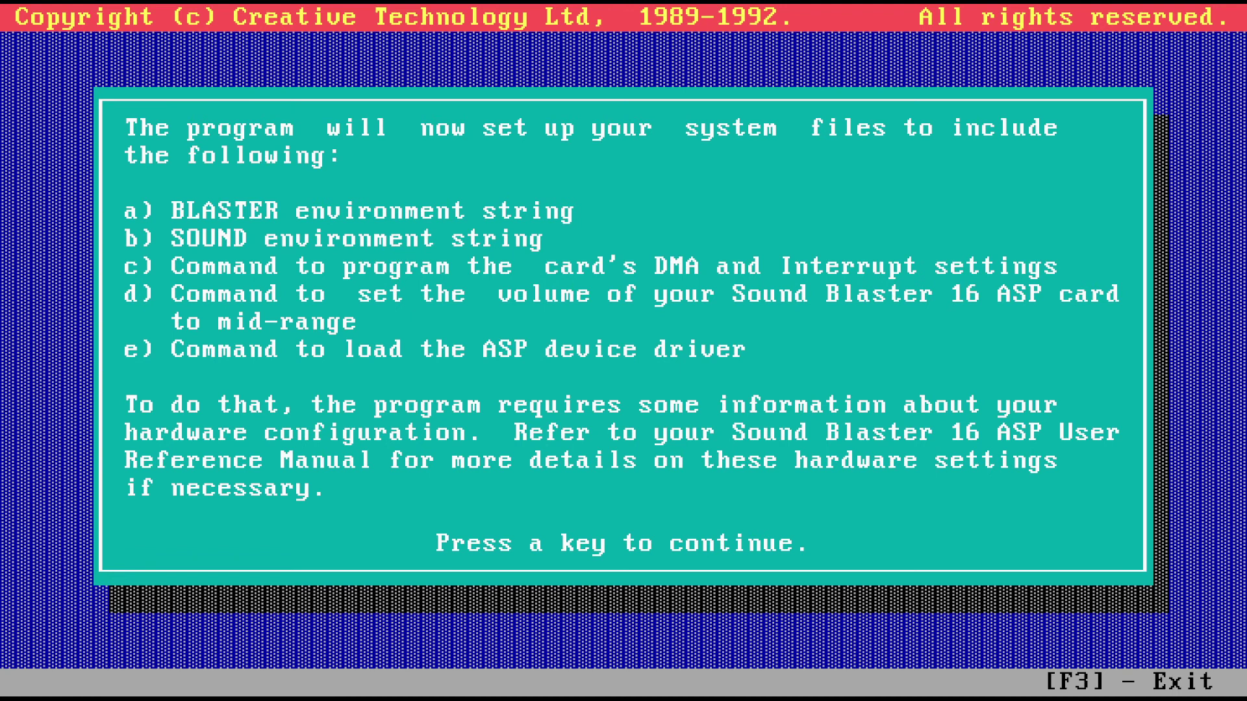
Accept addresses 220/330, boot drive C, system file changes and C:\WINDOWS, then exit the installer
key(Return)
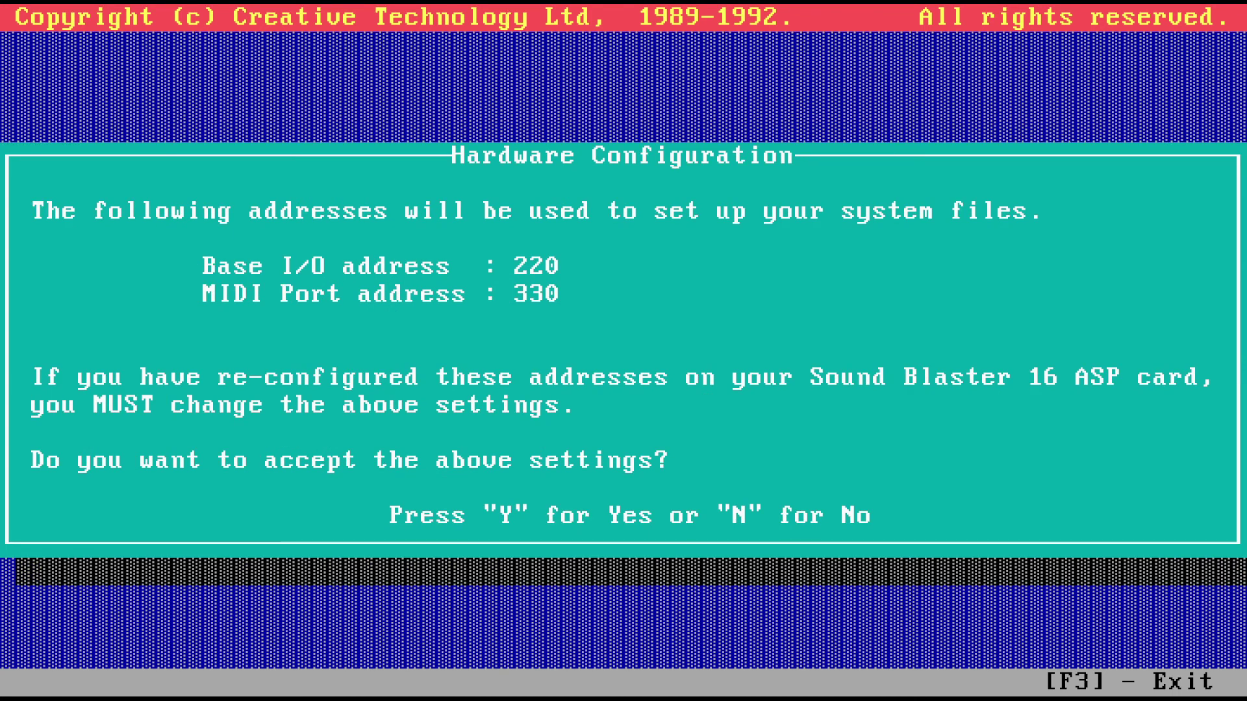
key(y)
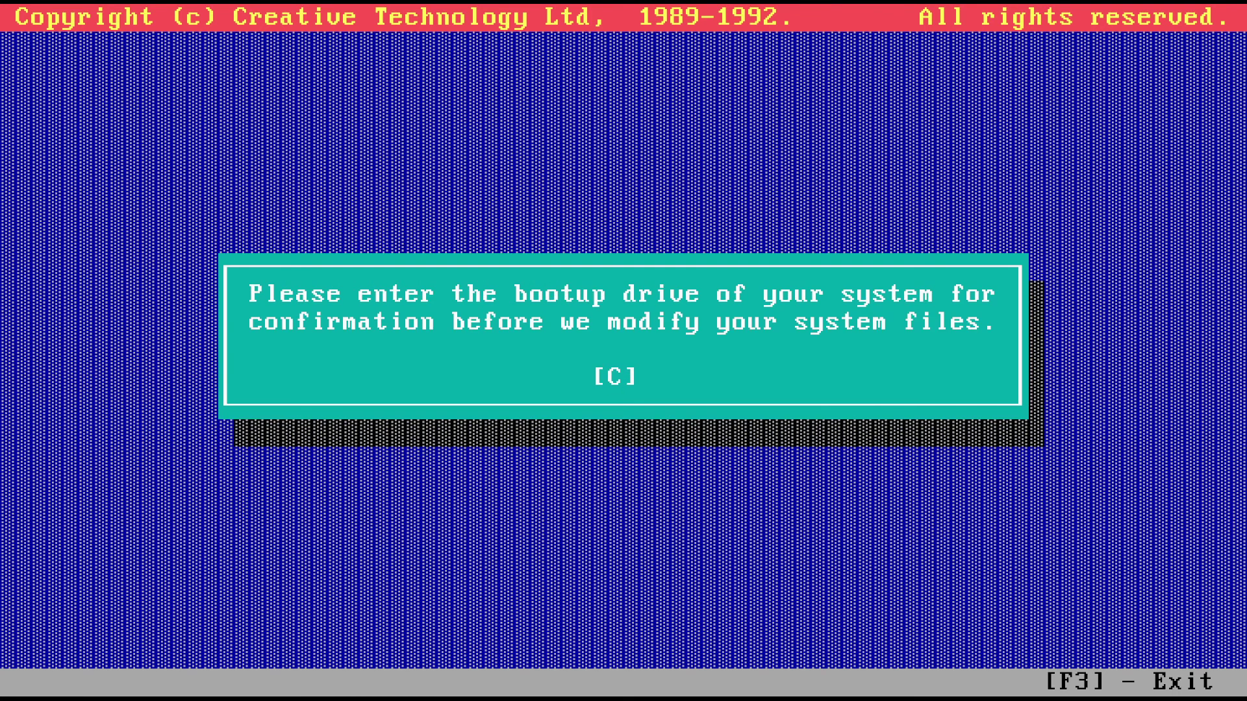
key(Return)
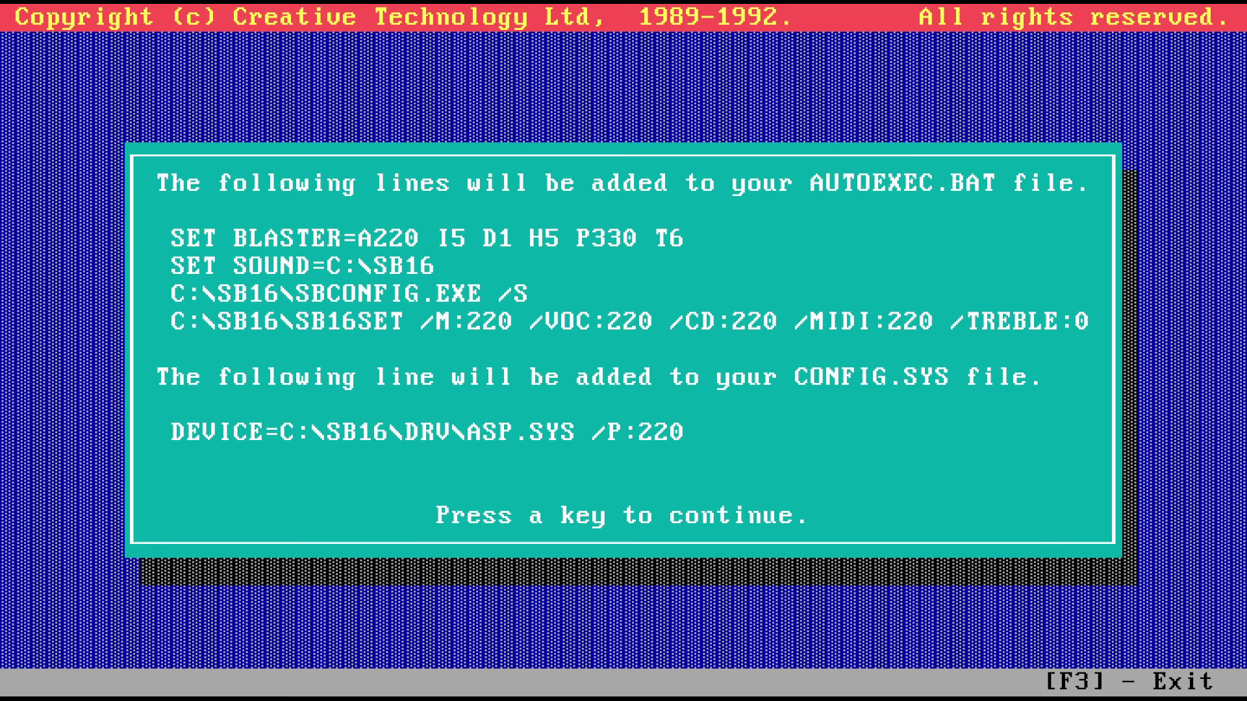
key(Return)
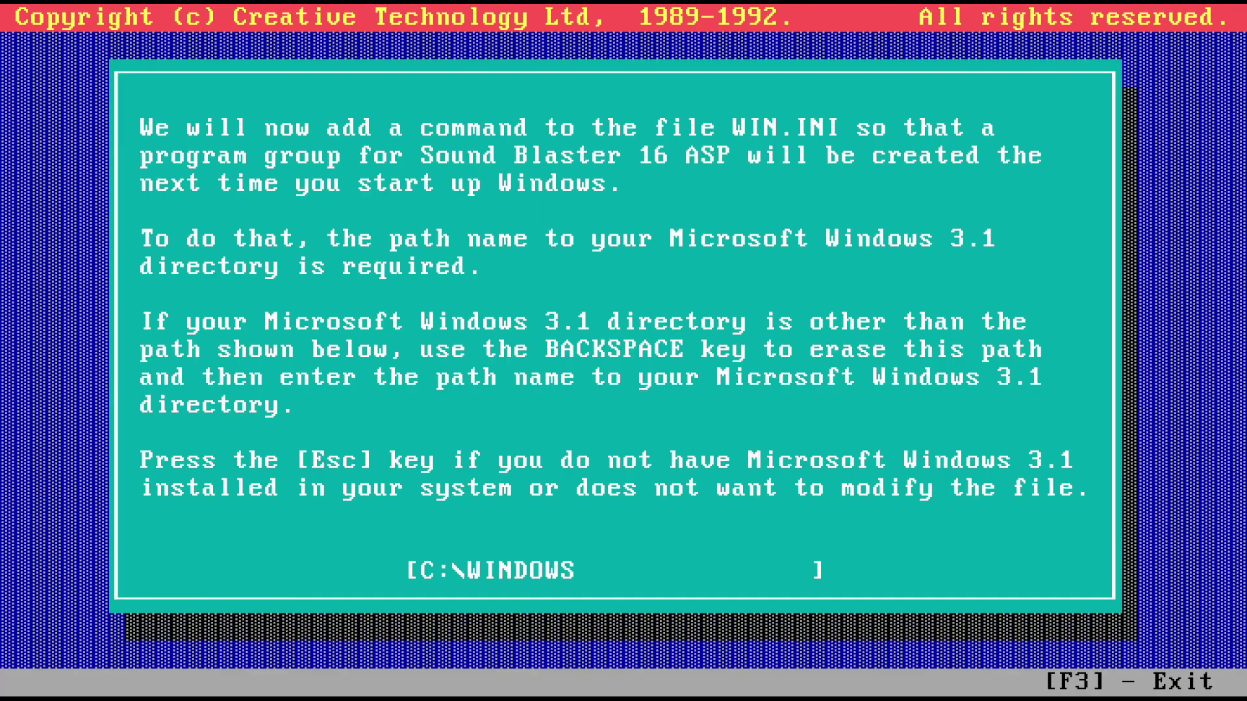
key(Return)
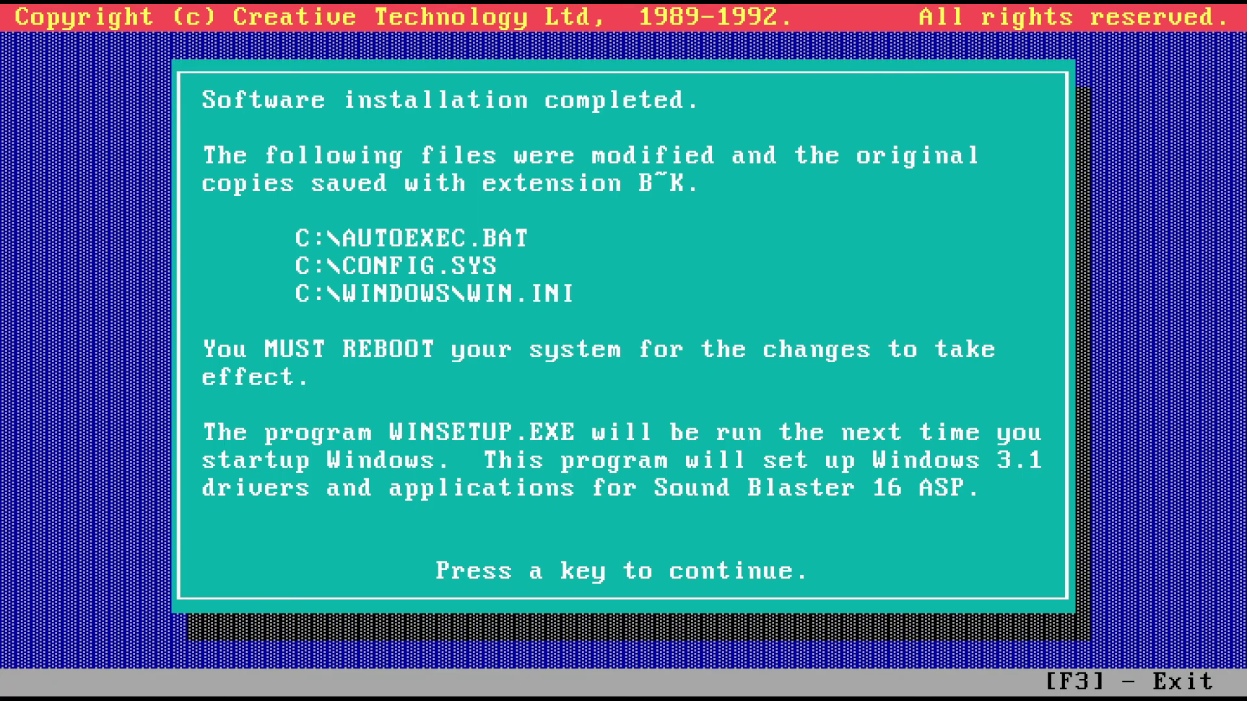
key(Return)
key(Down)
key(Down)
key(Down)
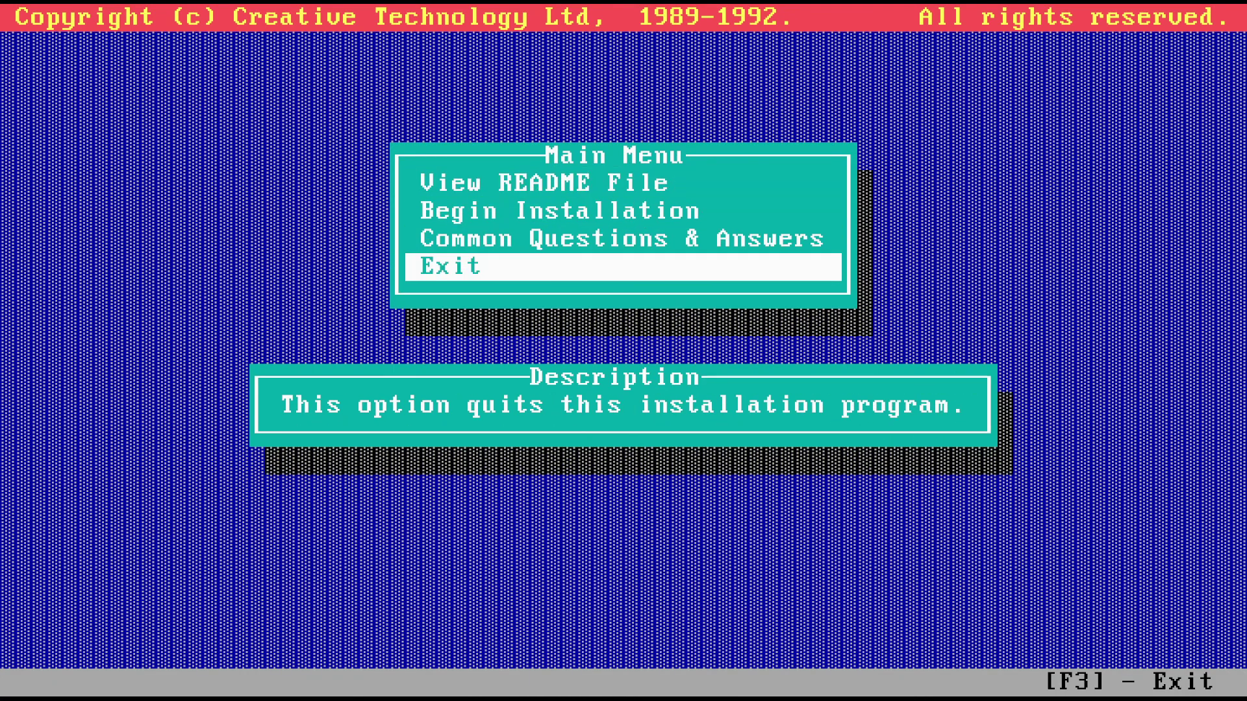
key(Return)
key(Return)
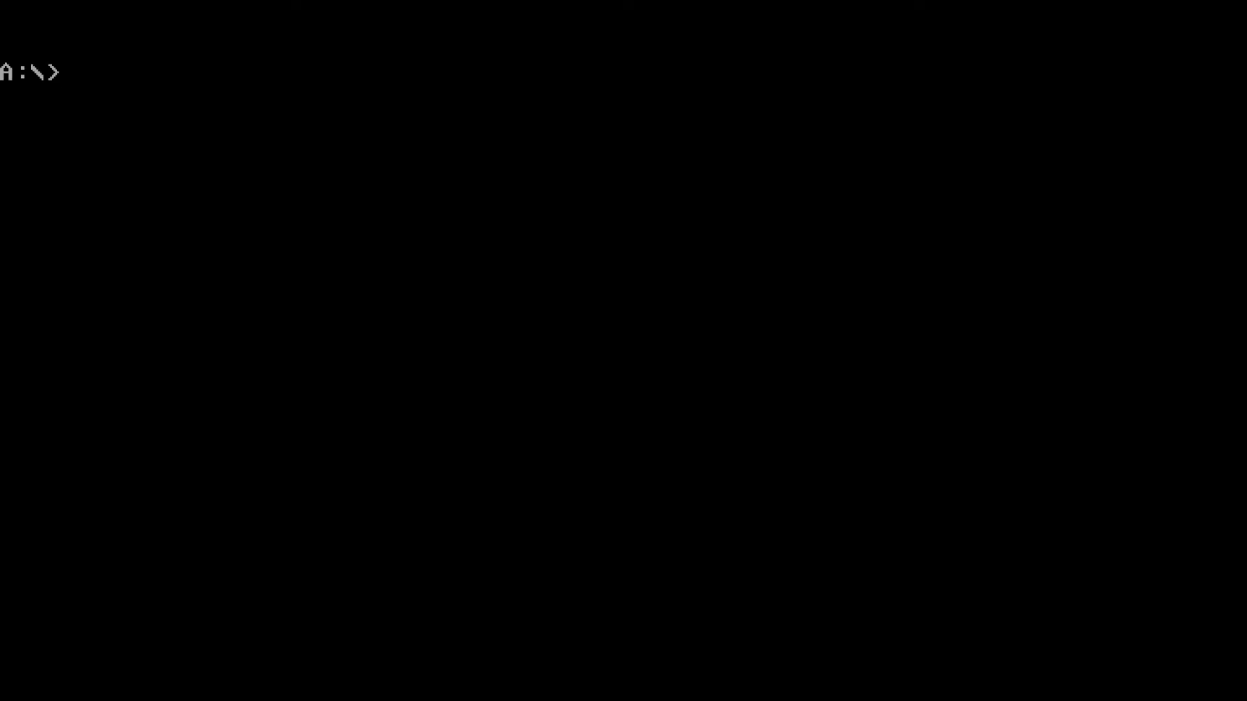
Reboot the PC, start Windows with 'win', log on with the password, and let the Sound Blaster setup restart Windows
key(ctrl+alt+Delete)
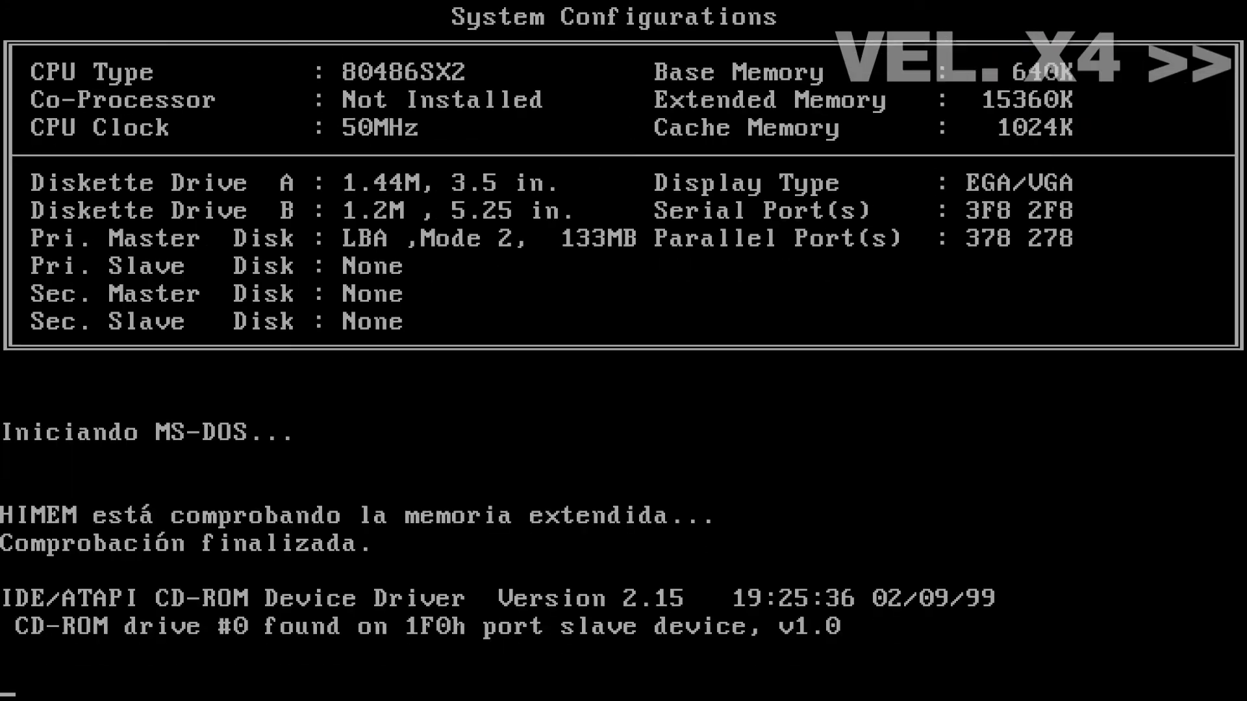
text(win)
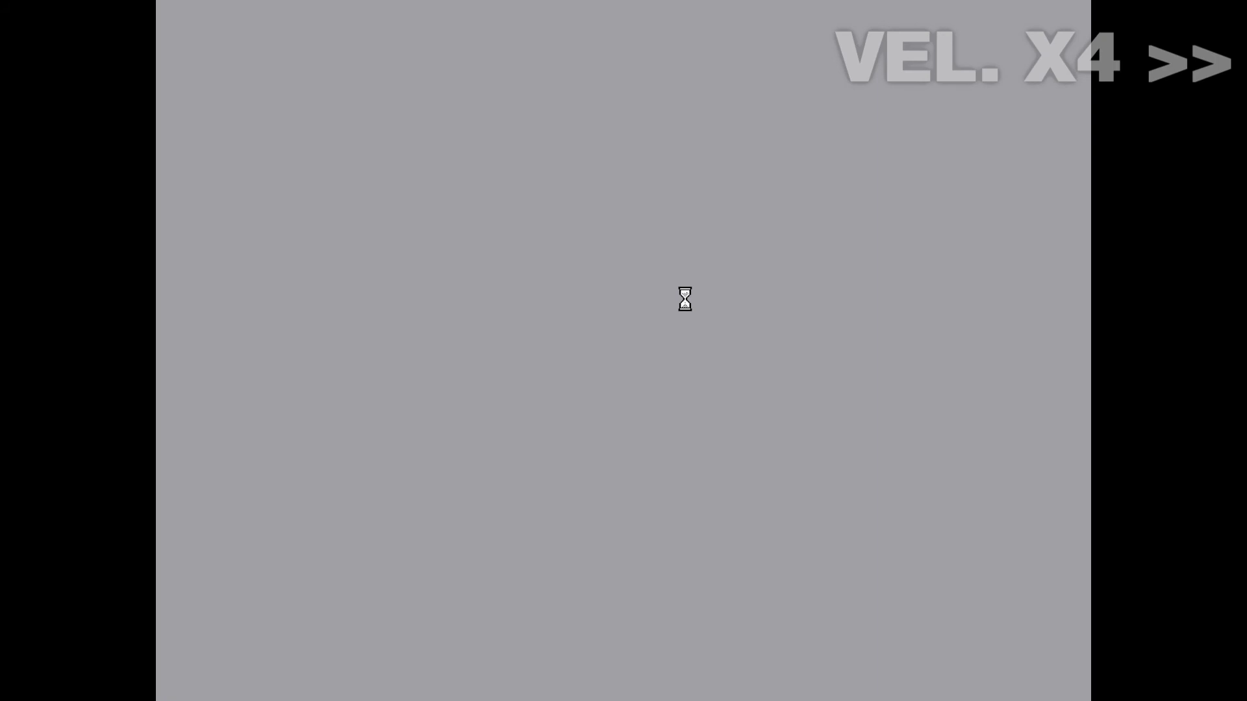
text(*)
click(783, 228)
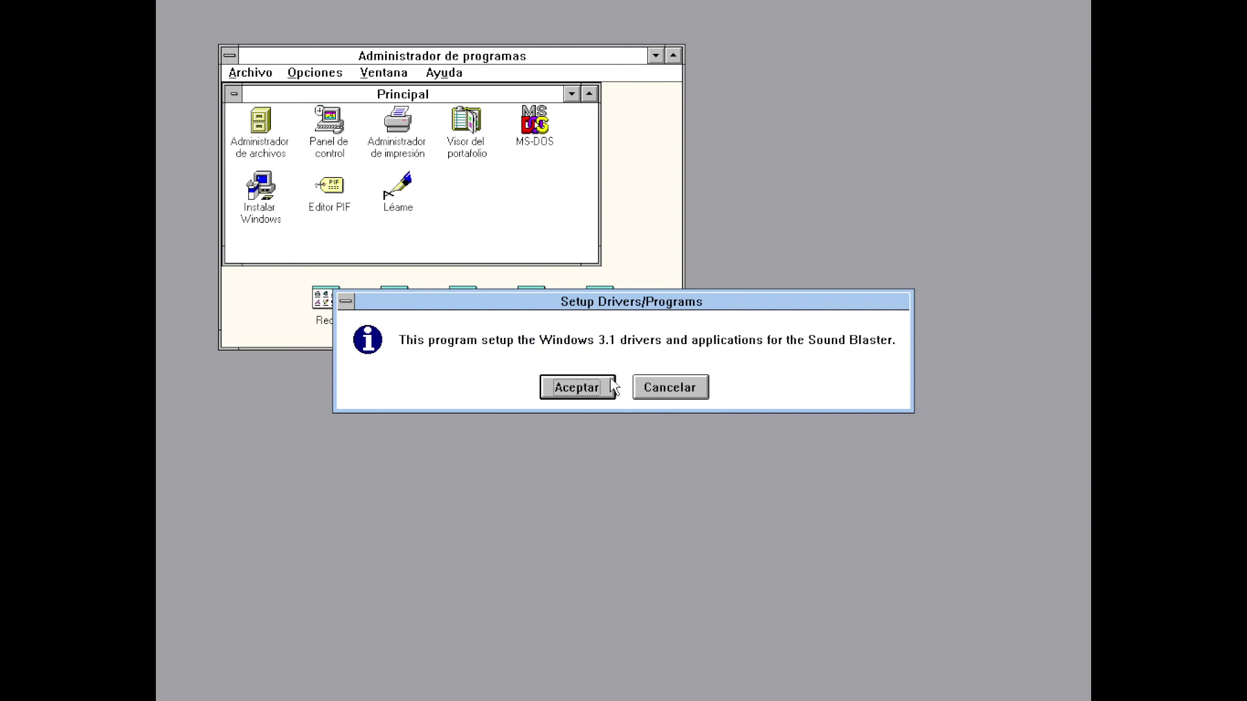
click(602, 387)
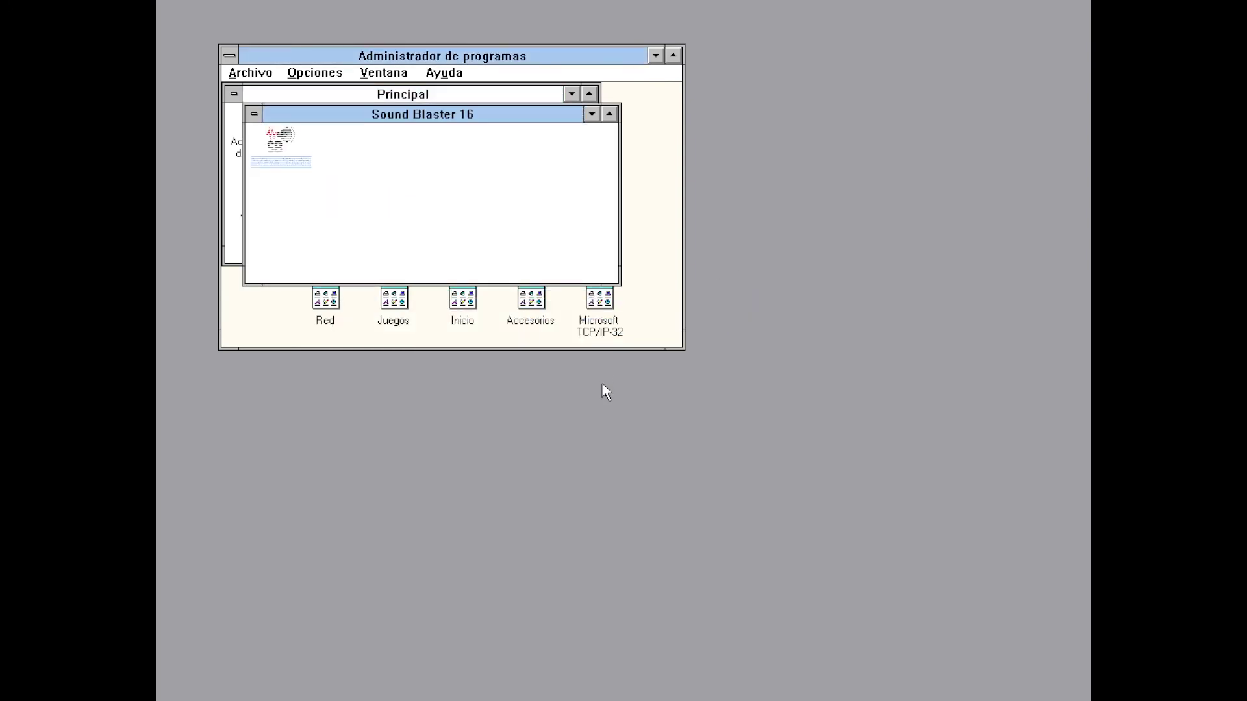
click(605, 389)
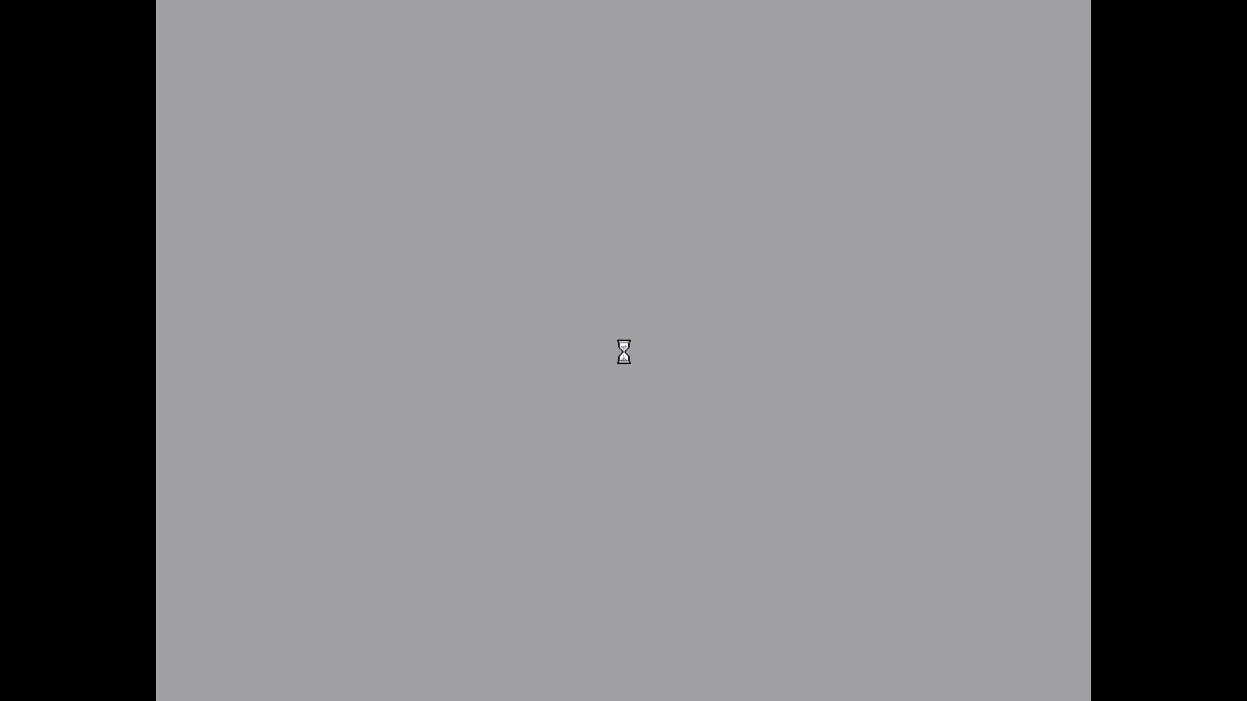
Log on to the network with the password and open the SB16 Mixer
text(****)
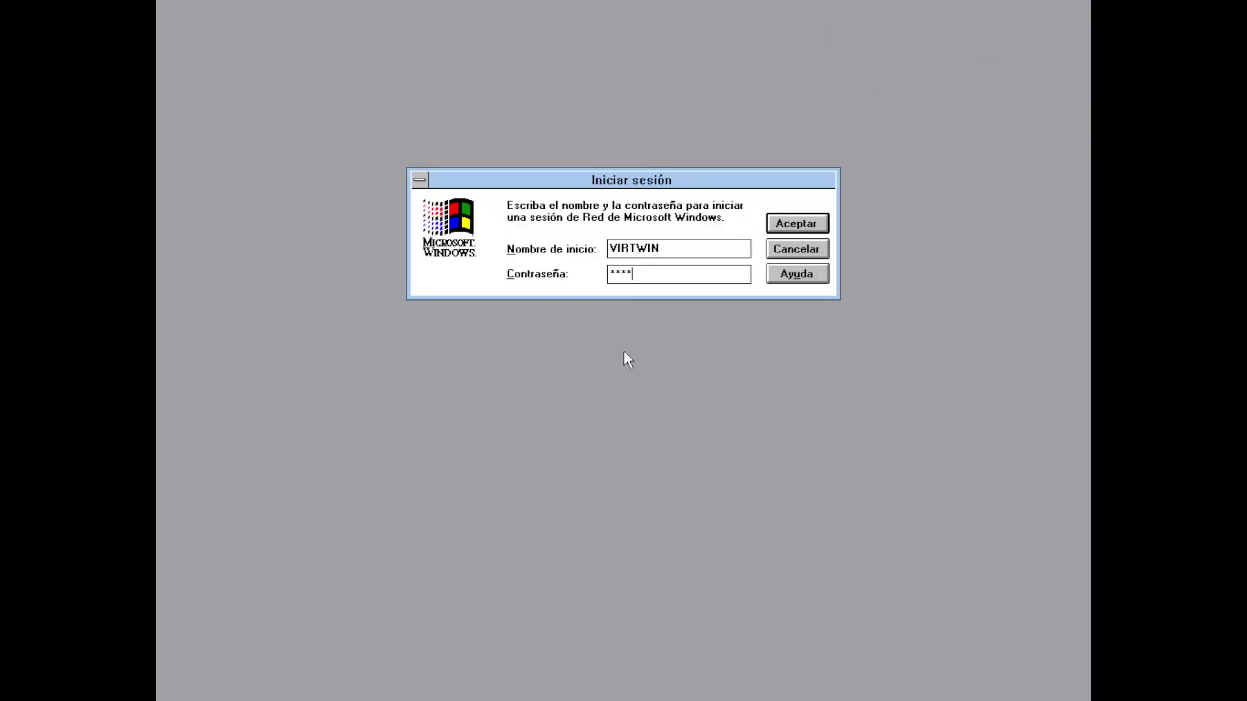
click(779, 226)
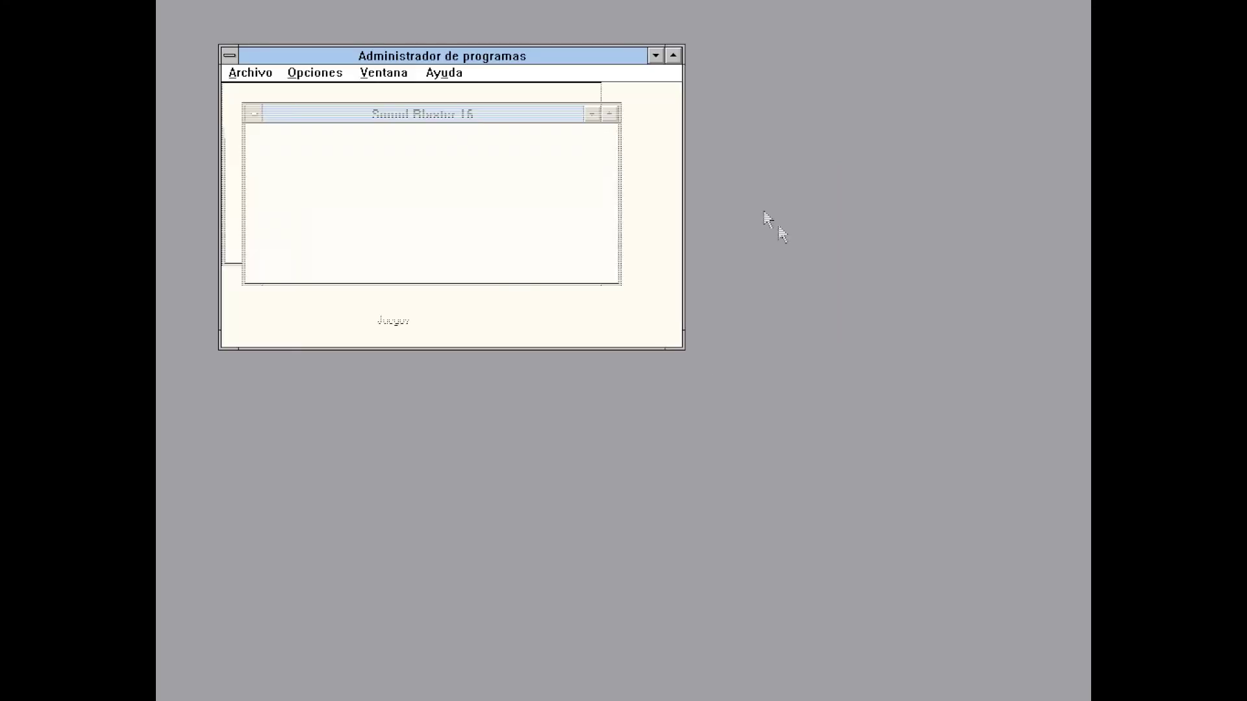
double_click(552, 150)
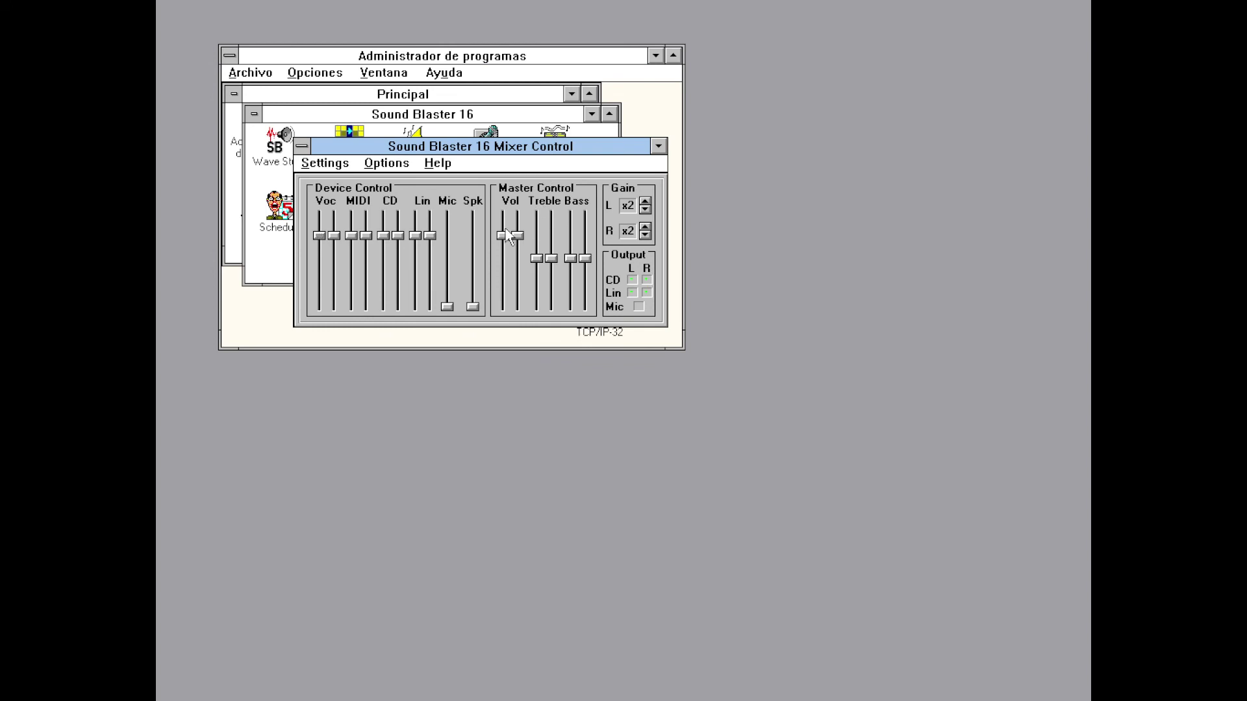
Raise Master Vol to maximum and both left and right Gain to x8
drag(504, 240, 507, 221)
click(646, 201)
click(646, 201)
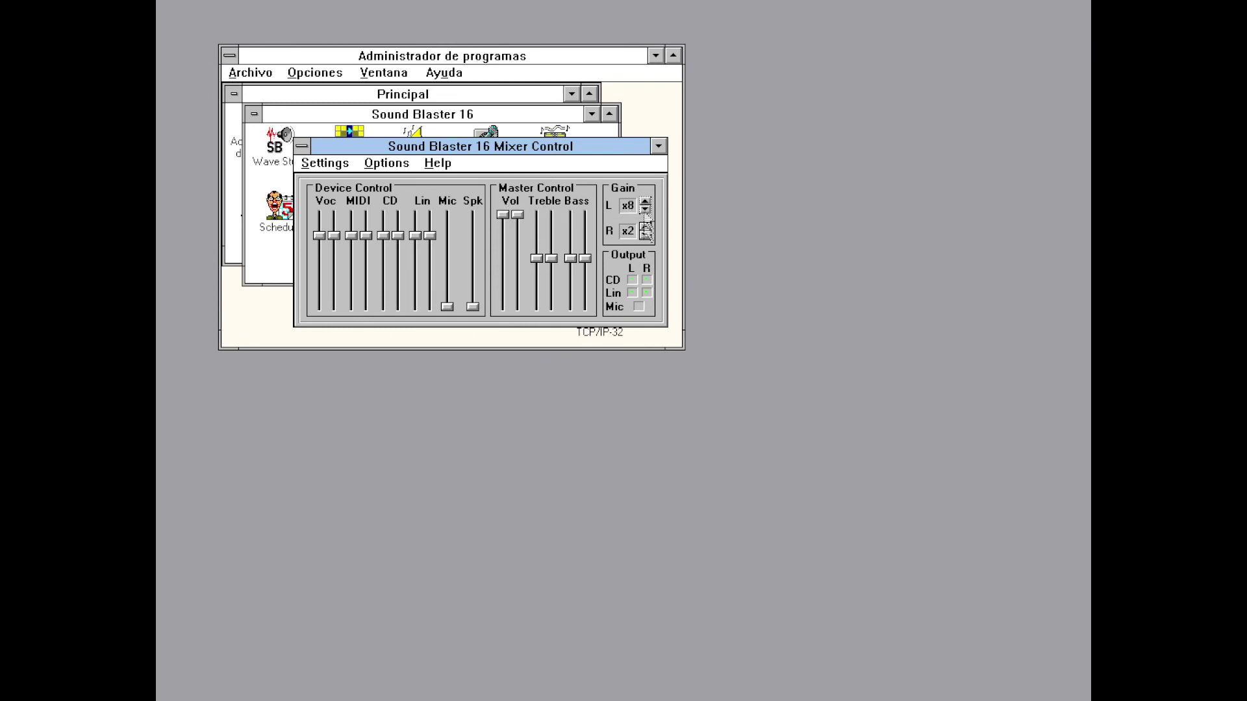
click(645, 227)
click(644, 228)
Save the mixer settings, exit the mixer, and minimize the Sound Blaster 16 group
click(323, 163)
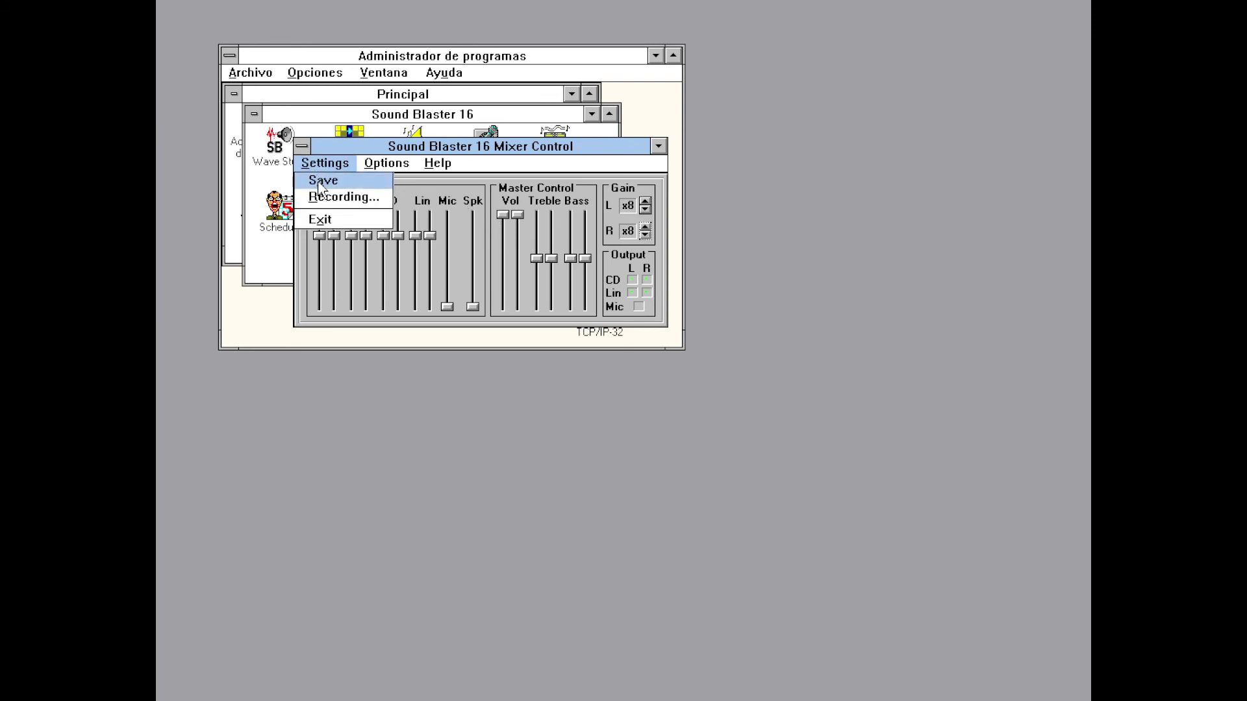
click(322, 164)
click(323, 165)
click(329, 221)
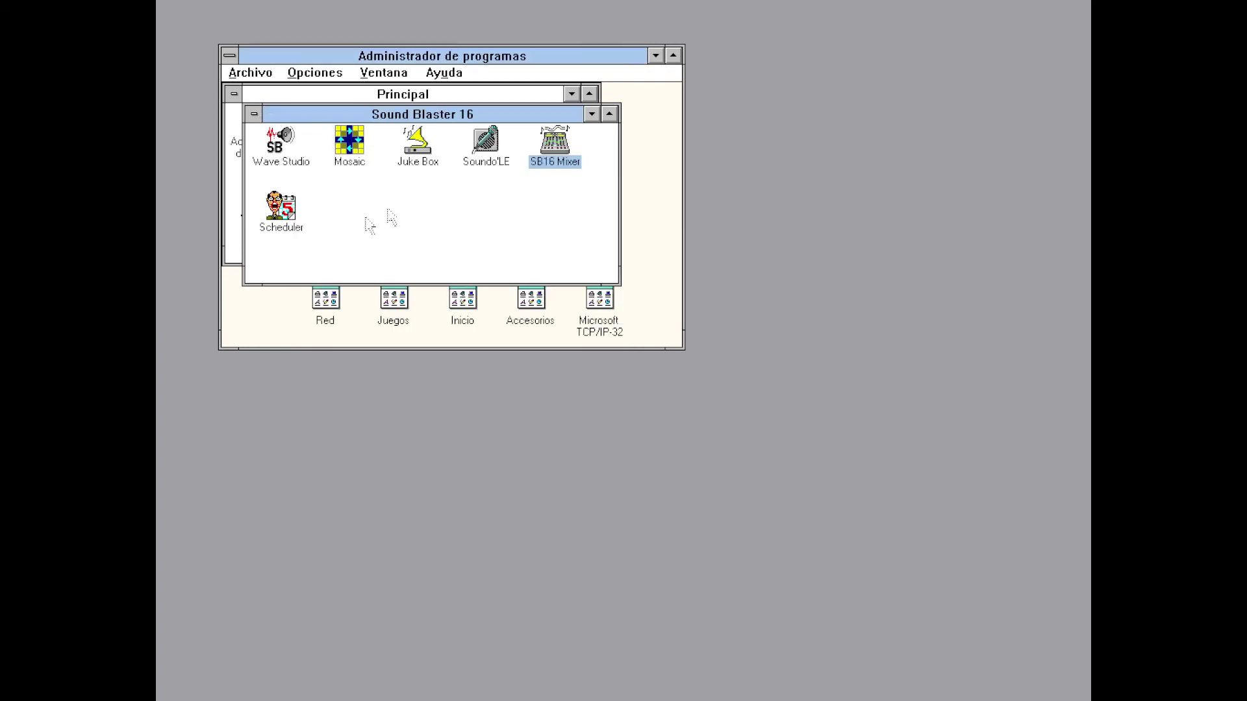
click(592, 116)
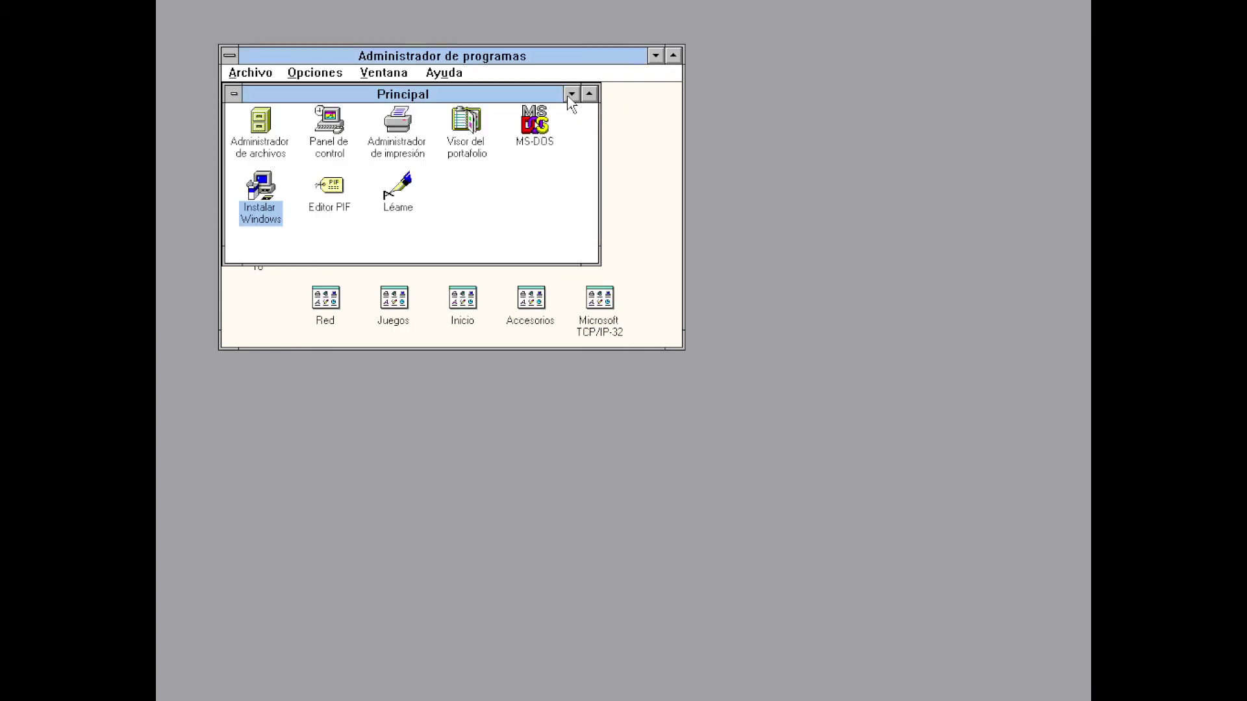
Minimize Principal, open the Accesorios group, and launch Transmisor de medios
click(571, 94)
double_click(534, 308)
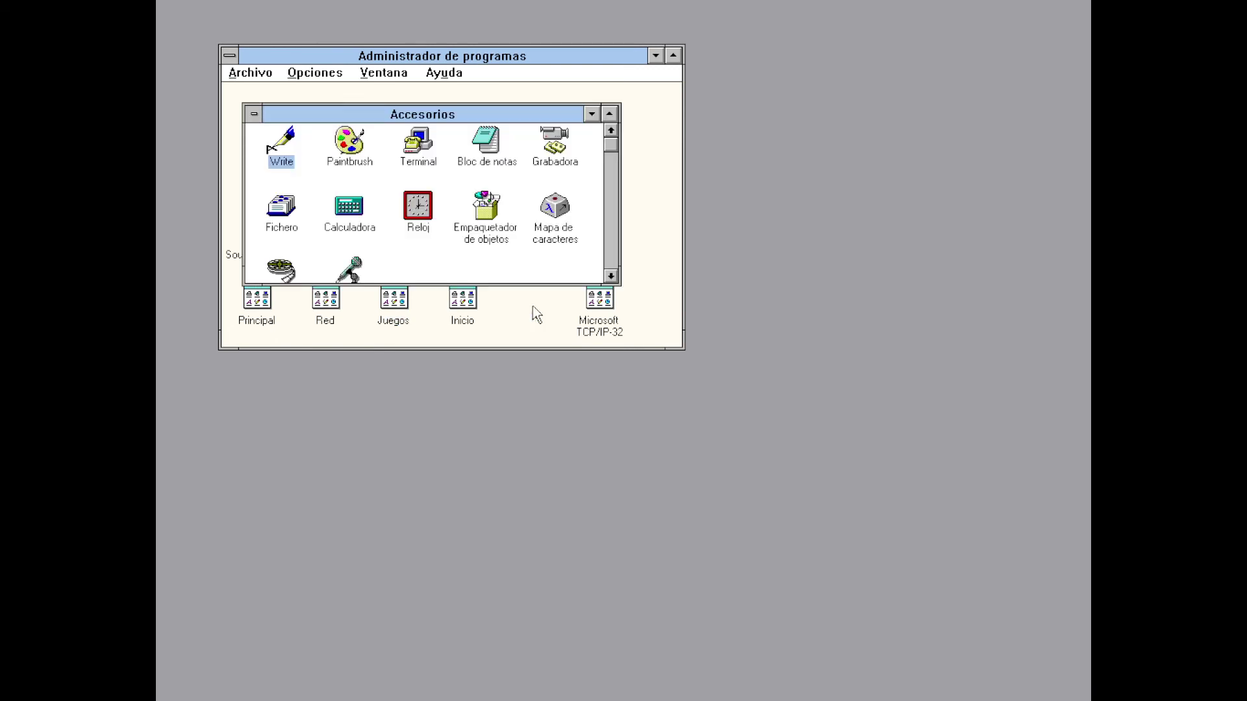
double_click(282, 276)
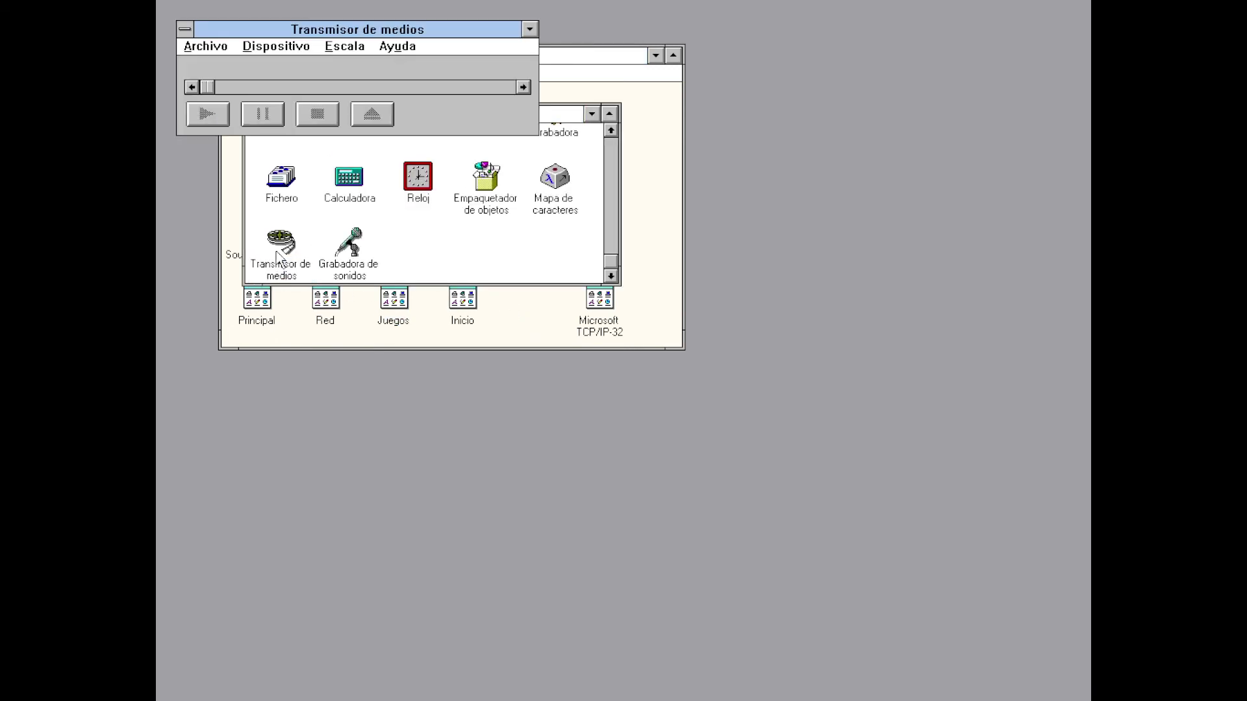
Open canyon.mid in the player using the MIDI sequencer file type
click(212, 47)
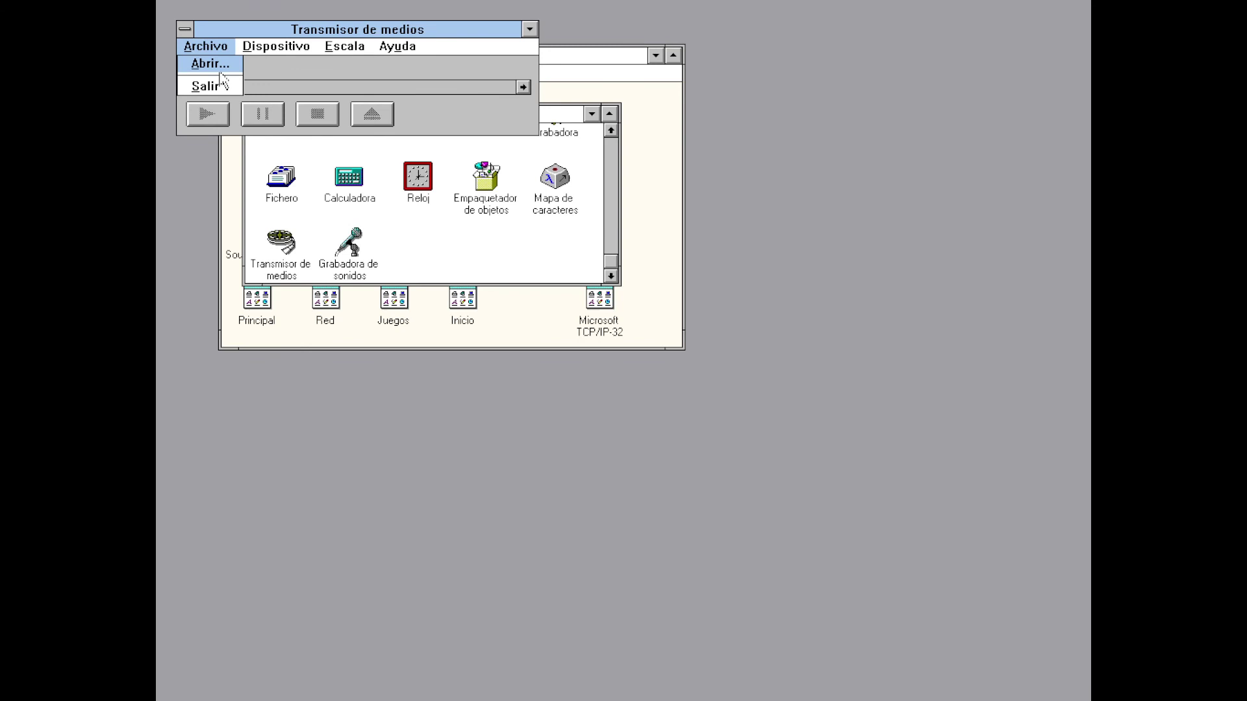
click(217, 69)
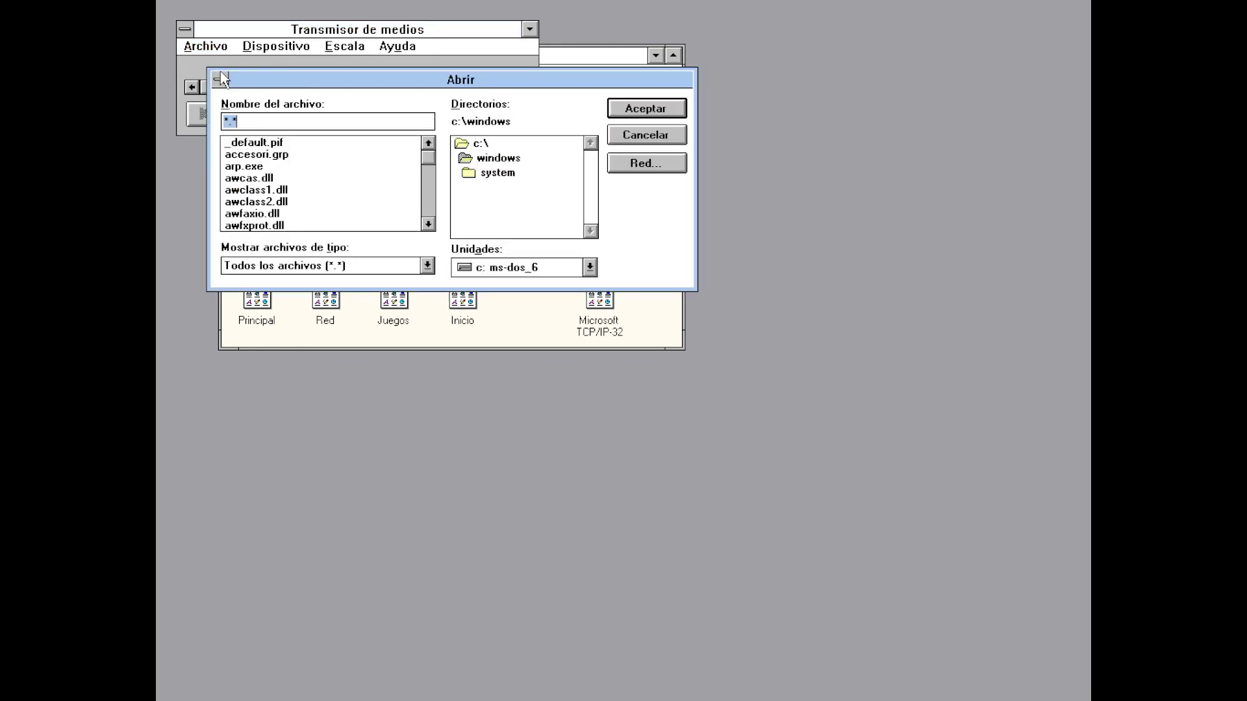
click(427, 265)
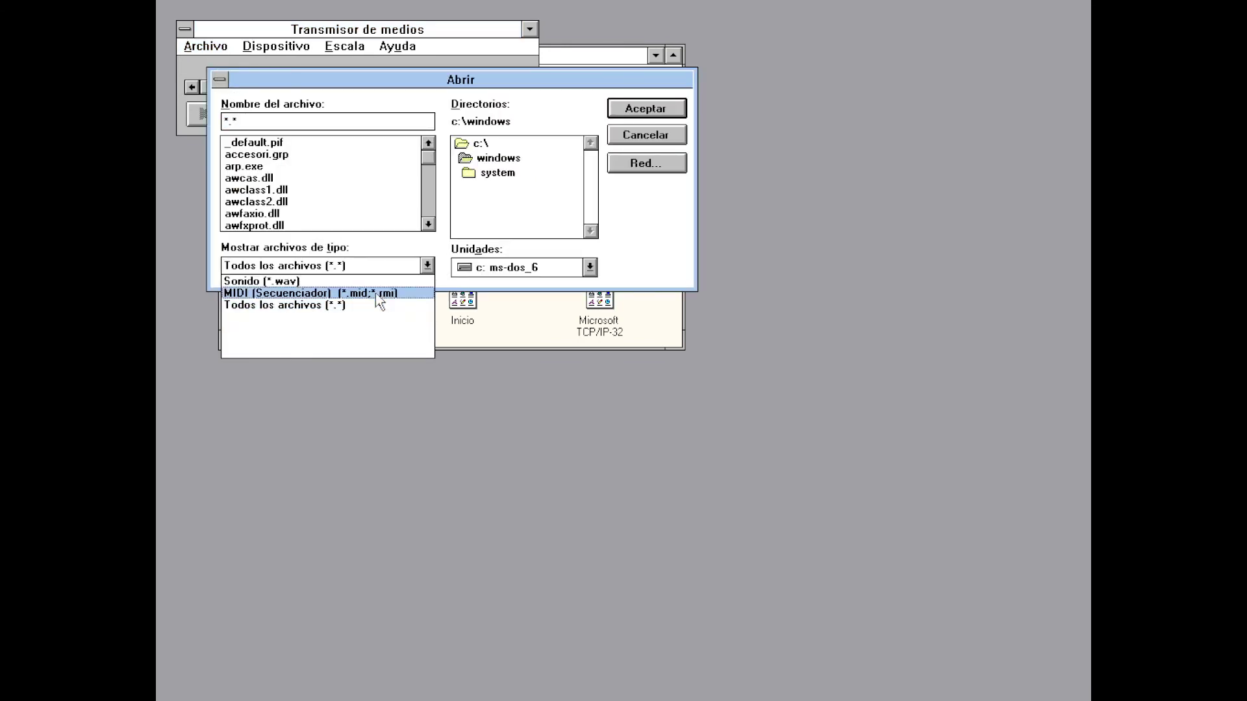
click(377, 293)
double_click(269, 147)
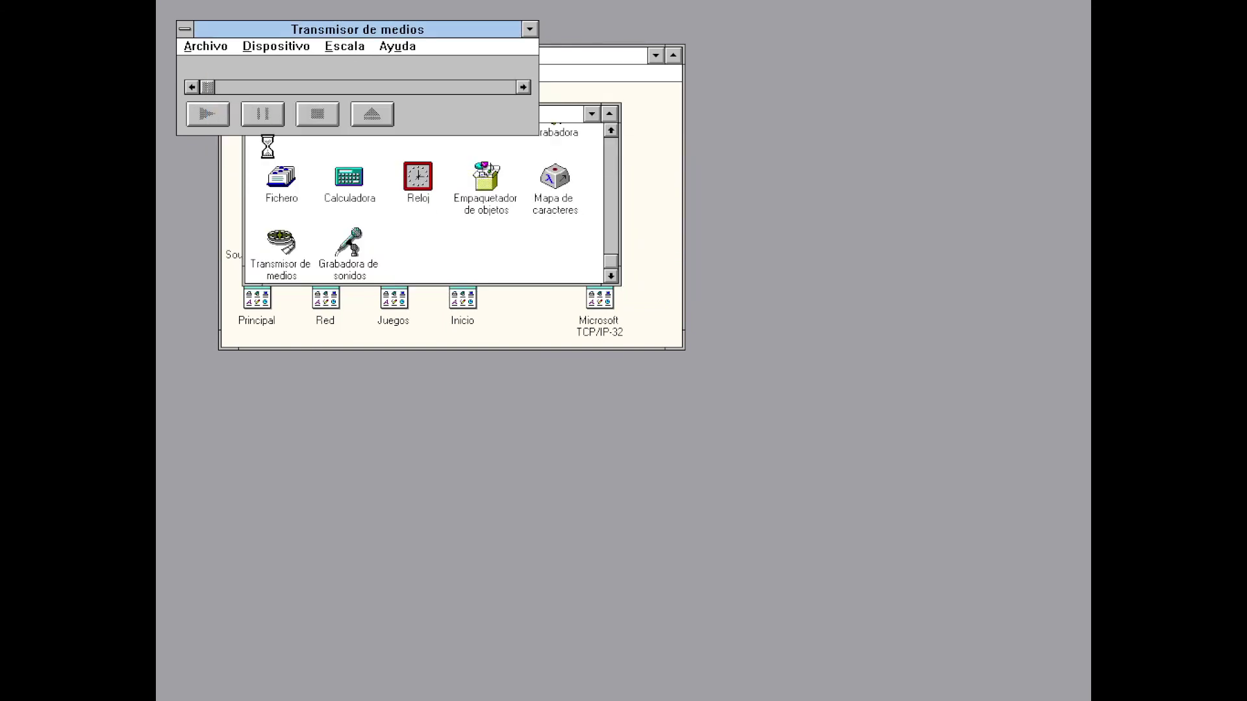
Play CANYON.MID, stop it, and quit the media player via Archivo > Salir
click(225, 120)
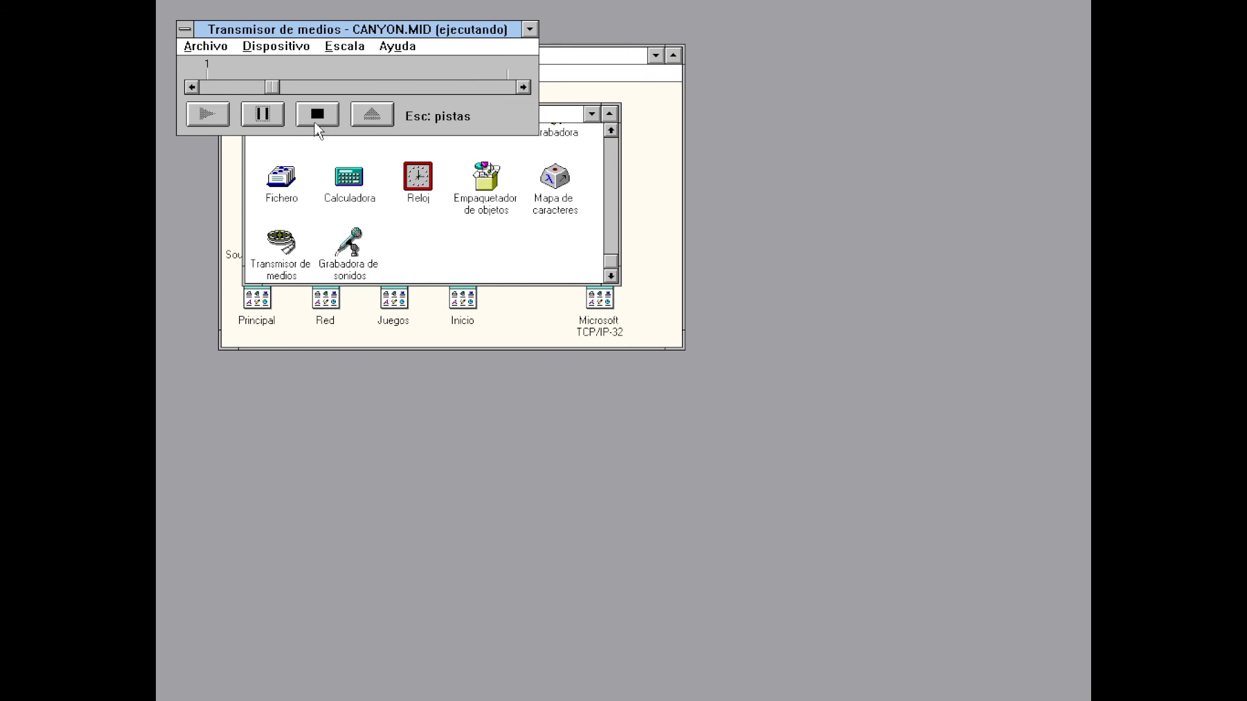
click(315, 124)
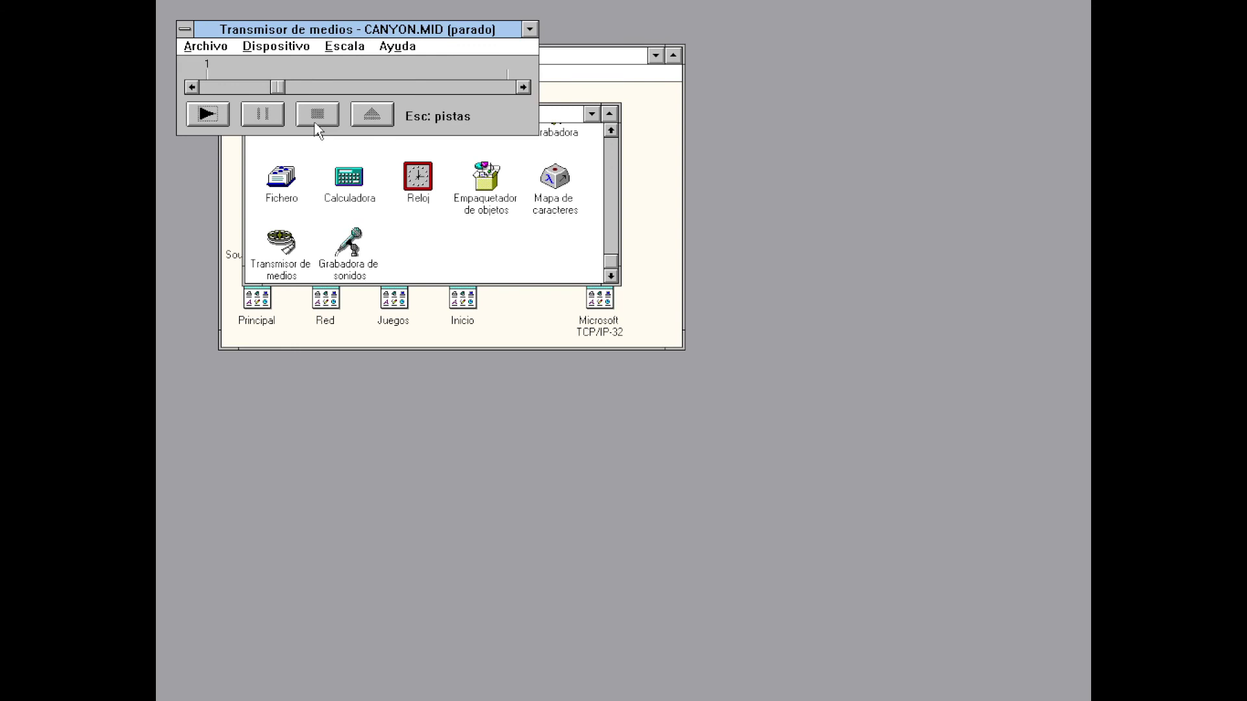
click(194, 47)
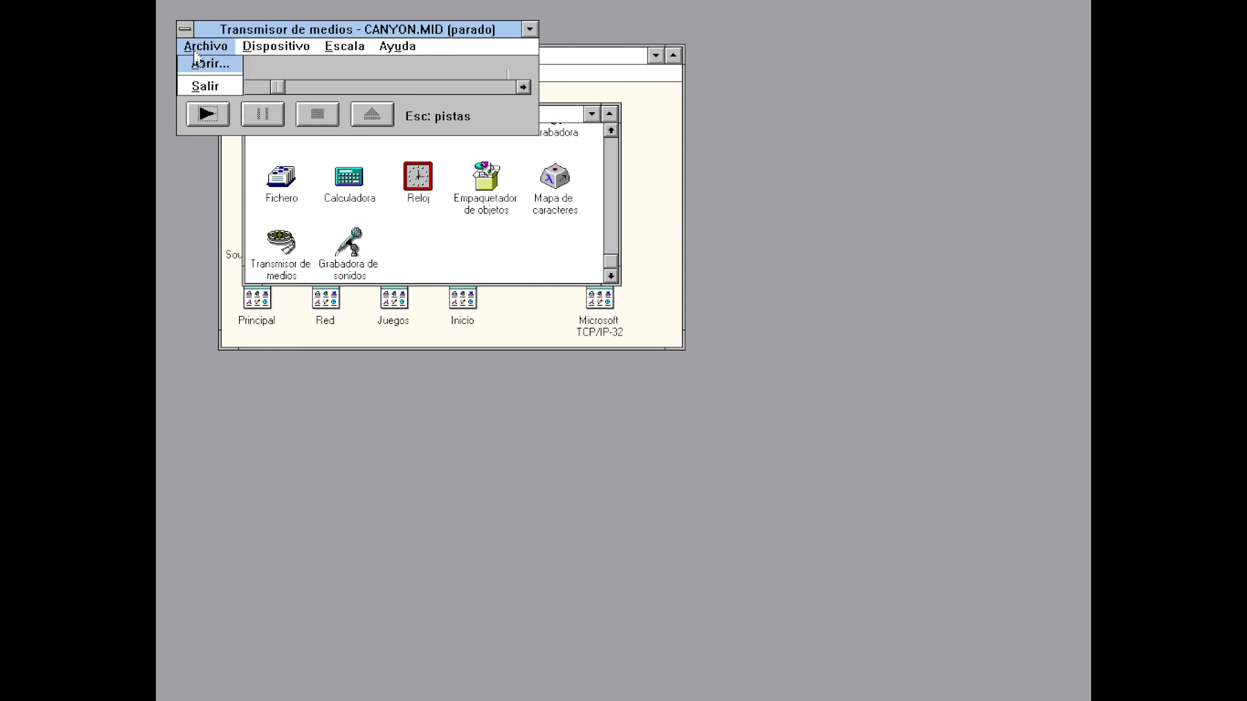
click(198, 87)
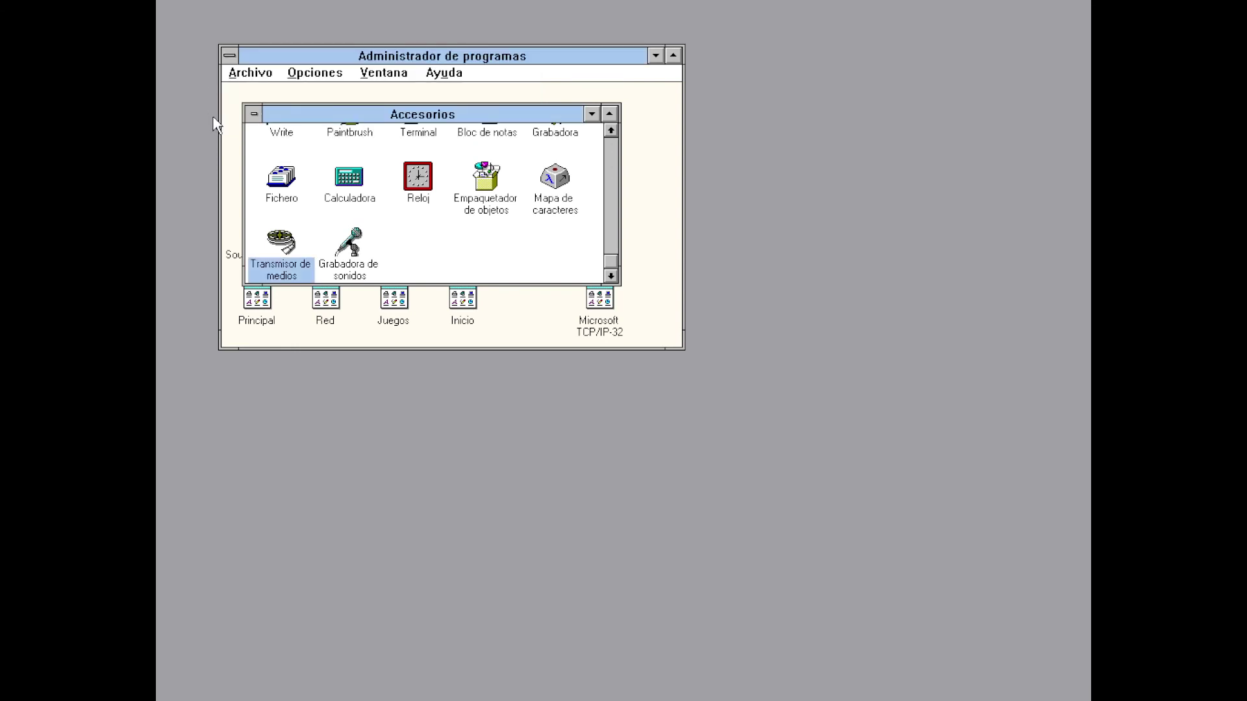
In a new Write document, type '¡Windows 3.11 PTEG a color verdadero en español! Gracias por ver este video :D' with signature '-VirtWin'
double_click(279, 133)
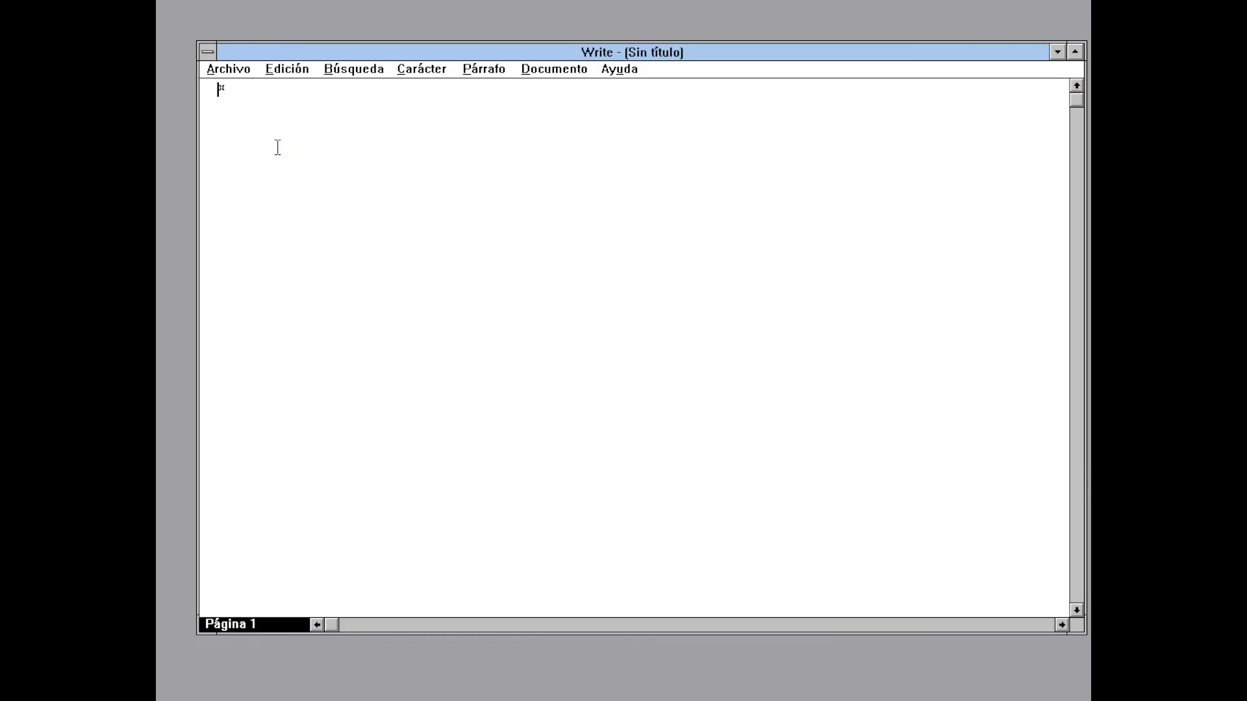
text(¡Windows 3.11 PTEG a color )
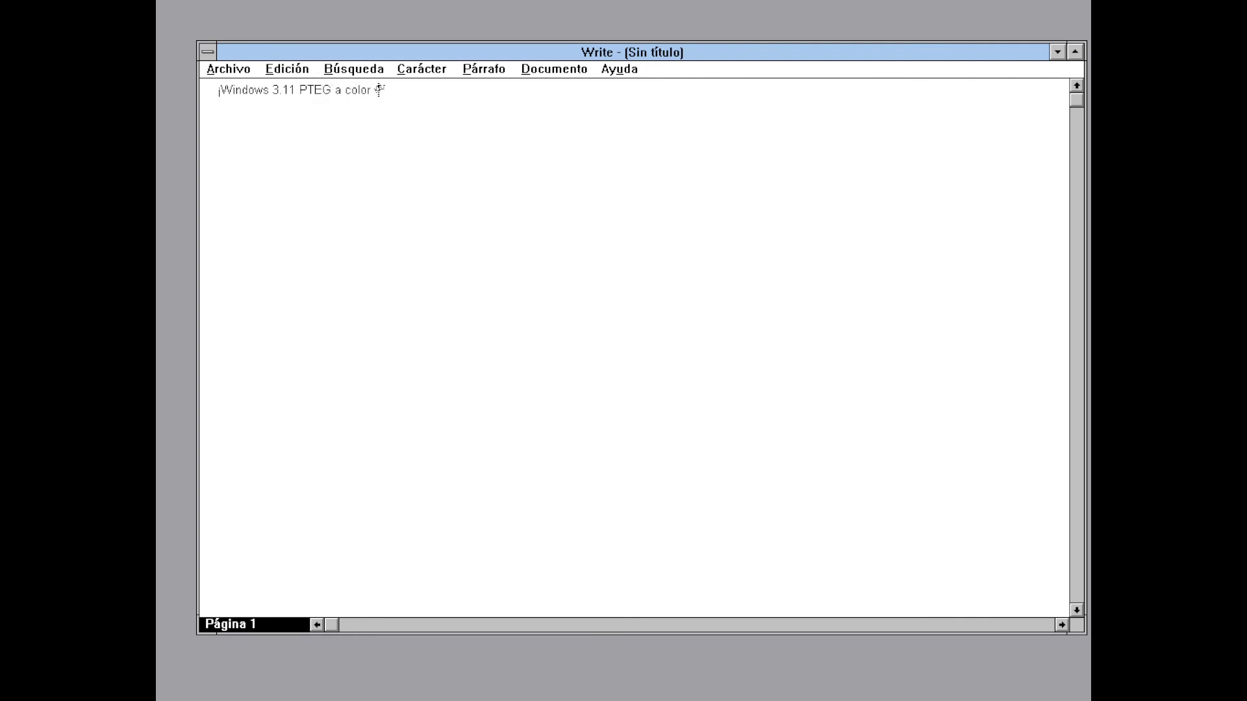
text(verdadero en español! G)
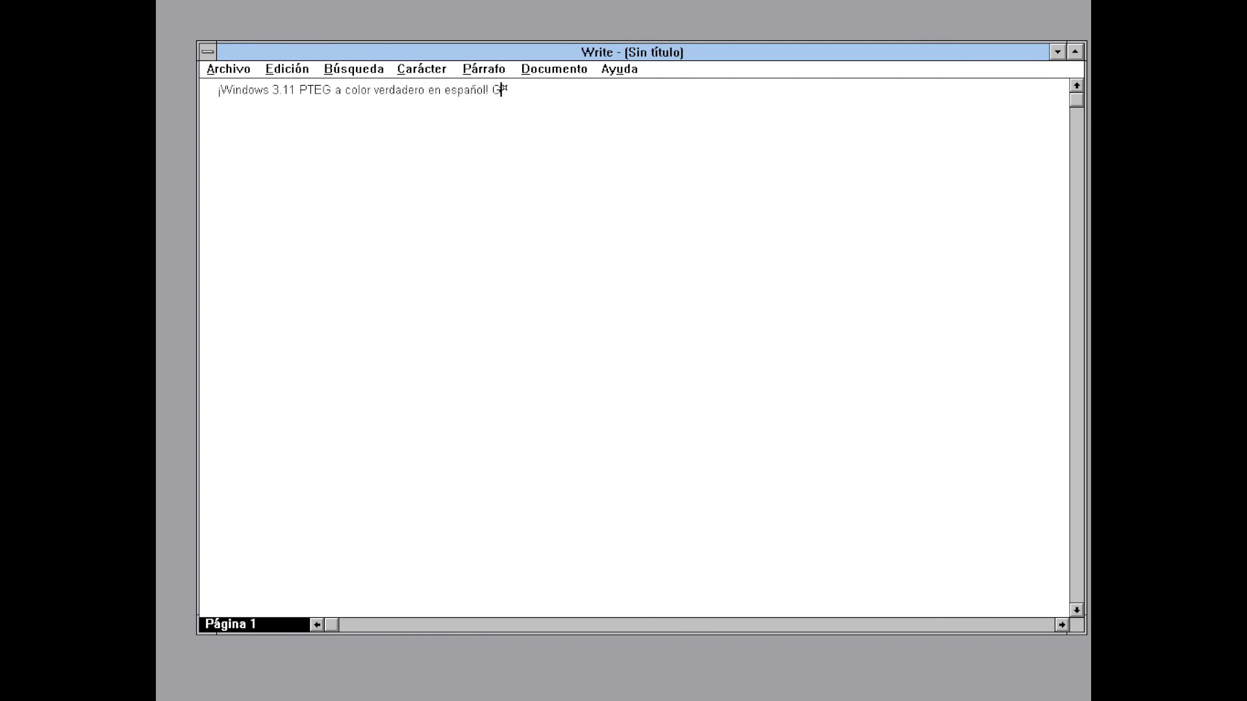
text(racias por ver este video :D)
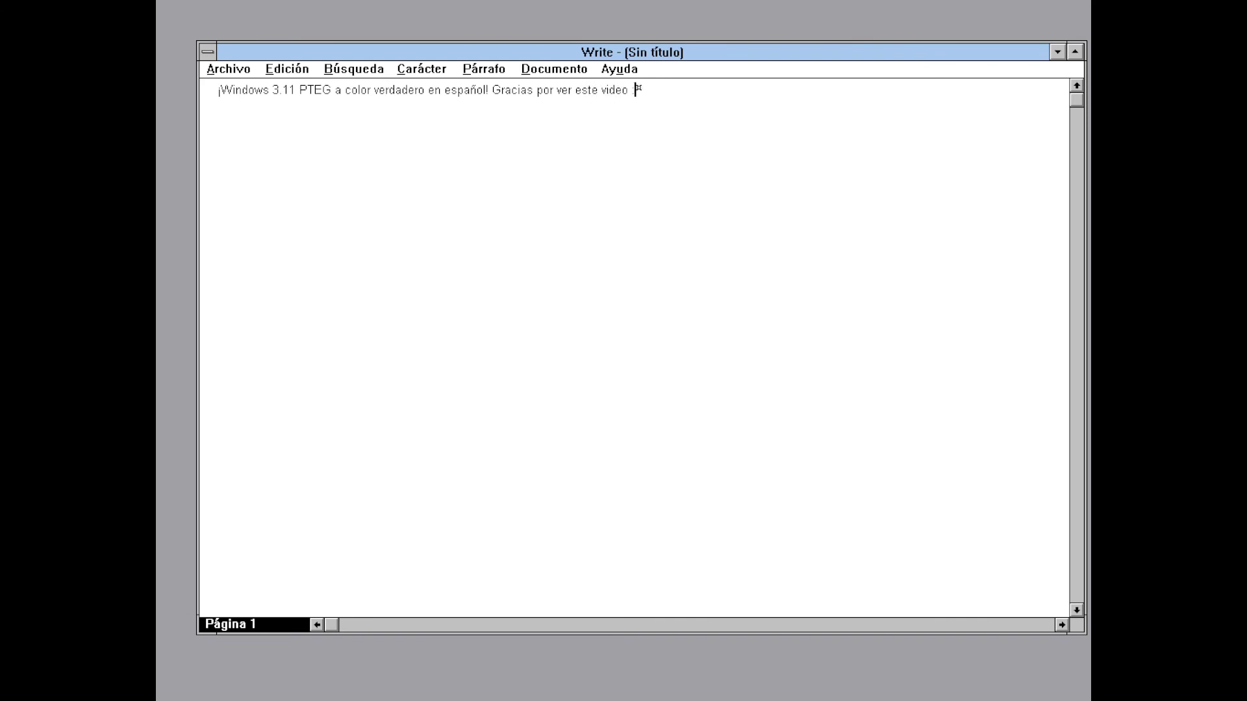
key(Return)
text(-VirtWin)
Maximize Write, select all text, enlarge the font twice with Carácter > Ampliar fuente, then add blank lines
click(1074, 51)
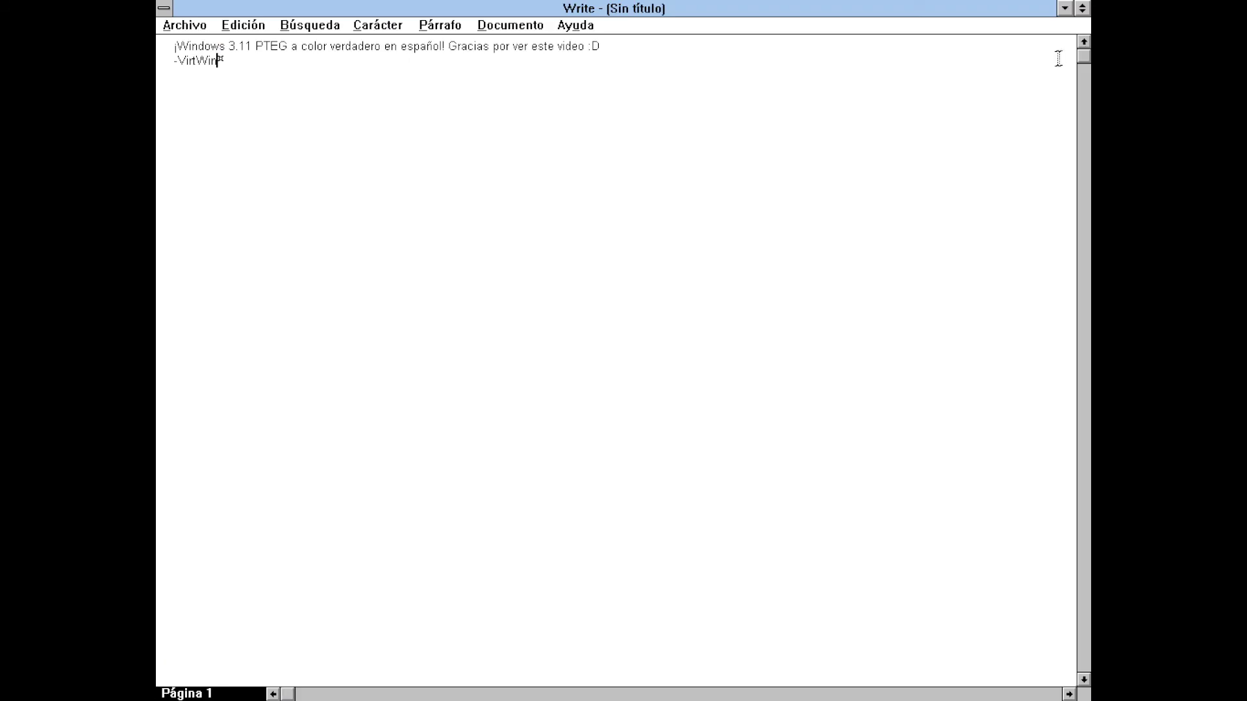
key(shift+Up)
key(shift+Home)
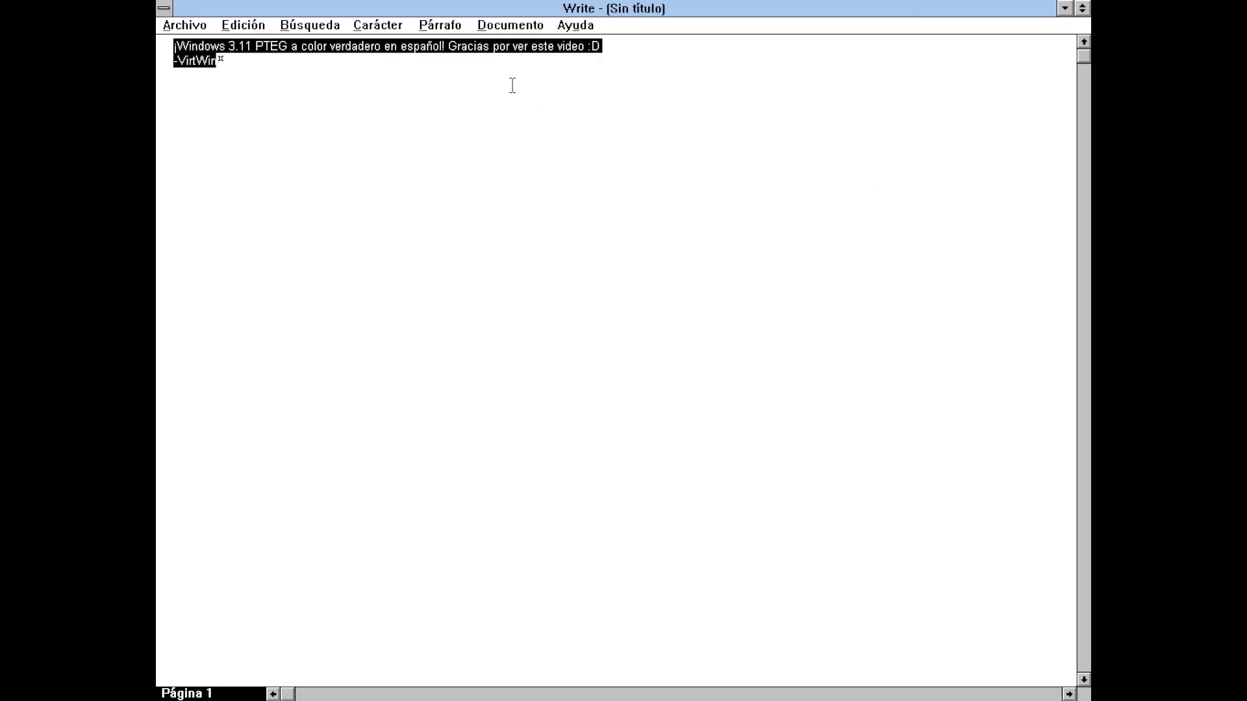
click(392, 31)
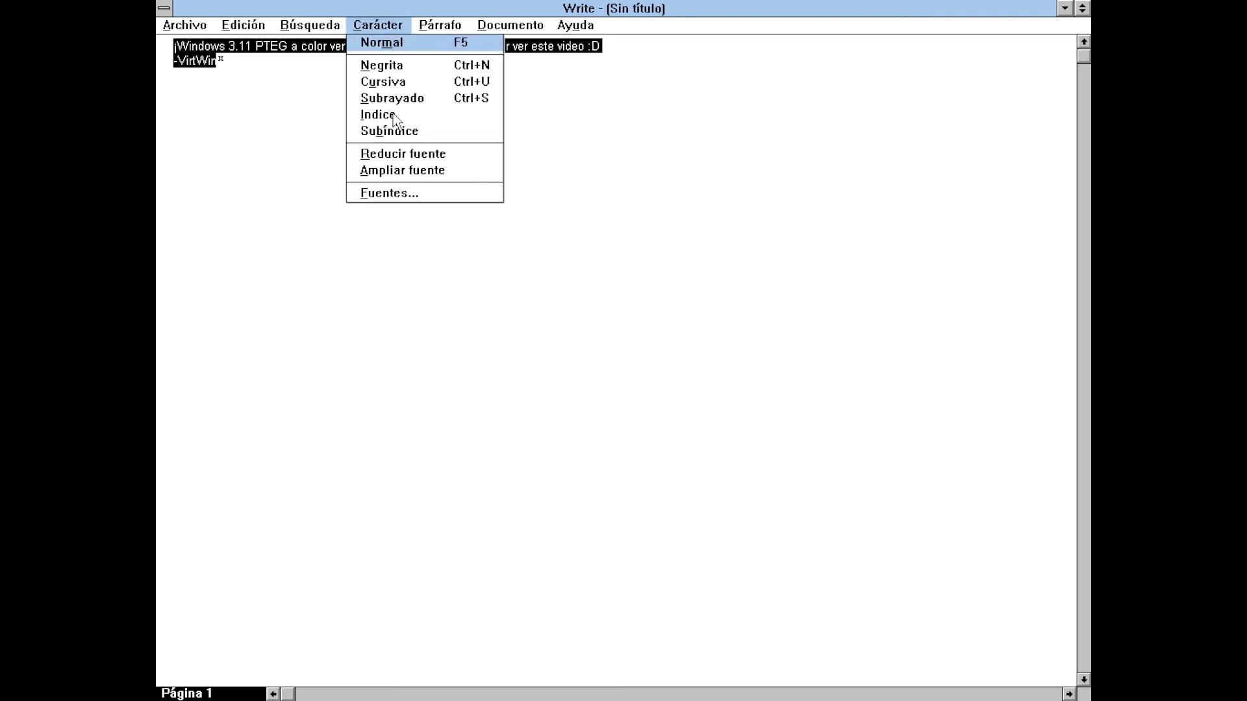
click(401, 171)
click(389, 27)
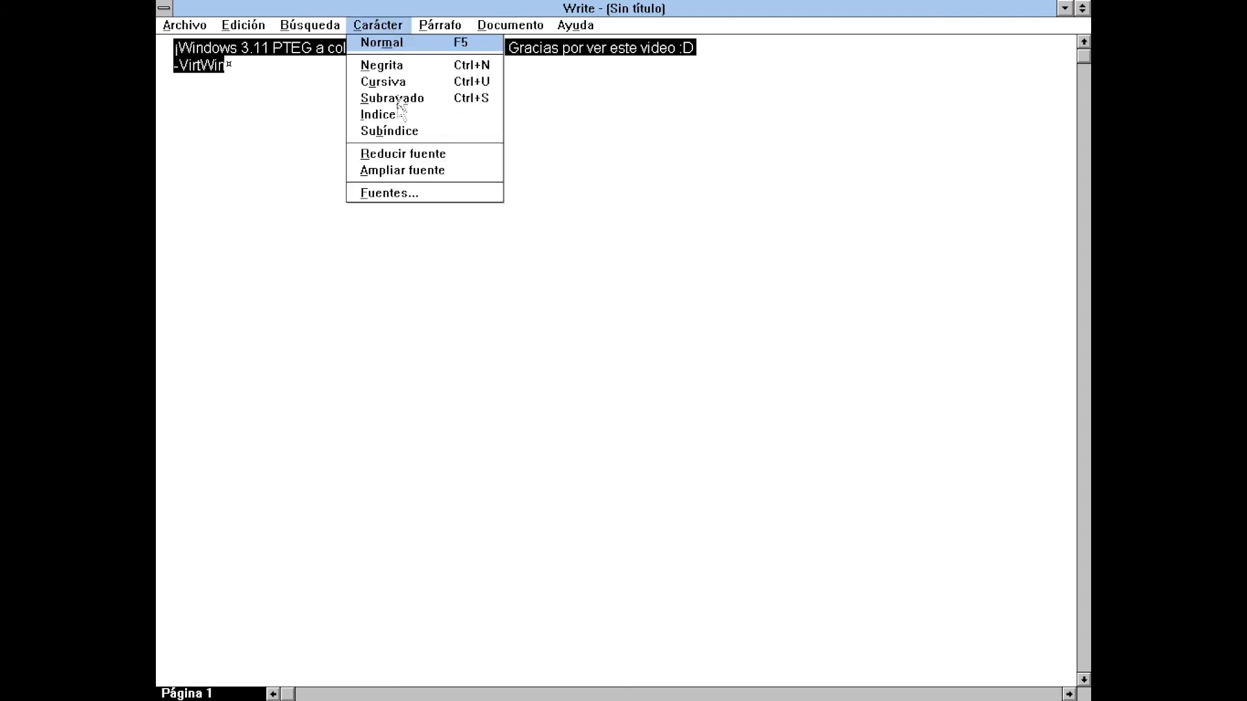
click(396, 170)
click(396, 171)
key(Return)
key(Return)
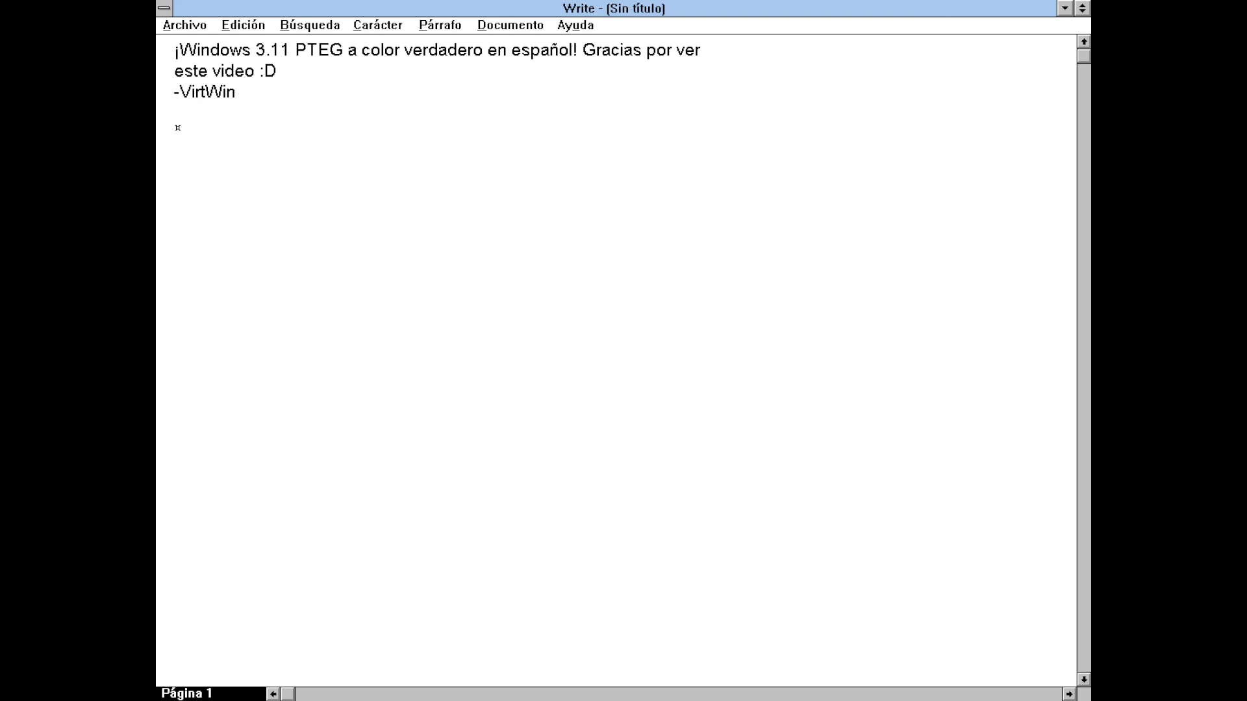